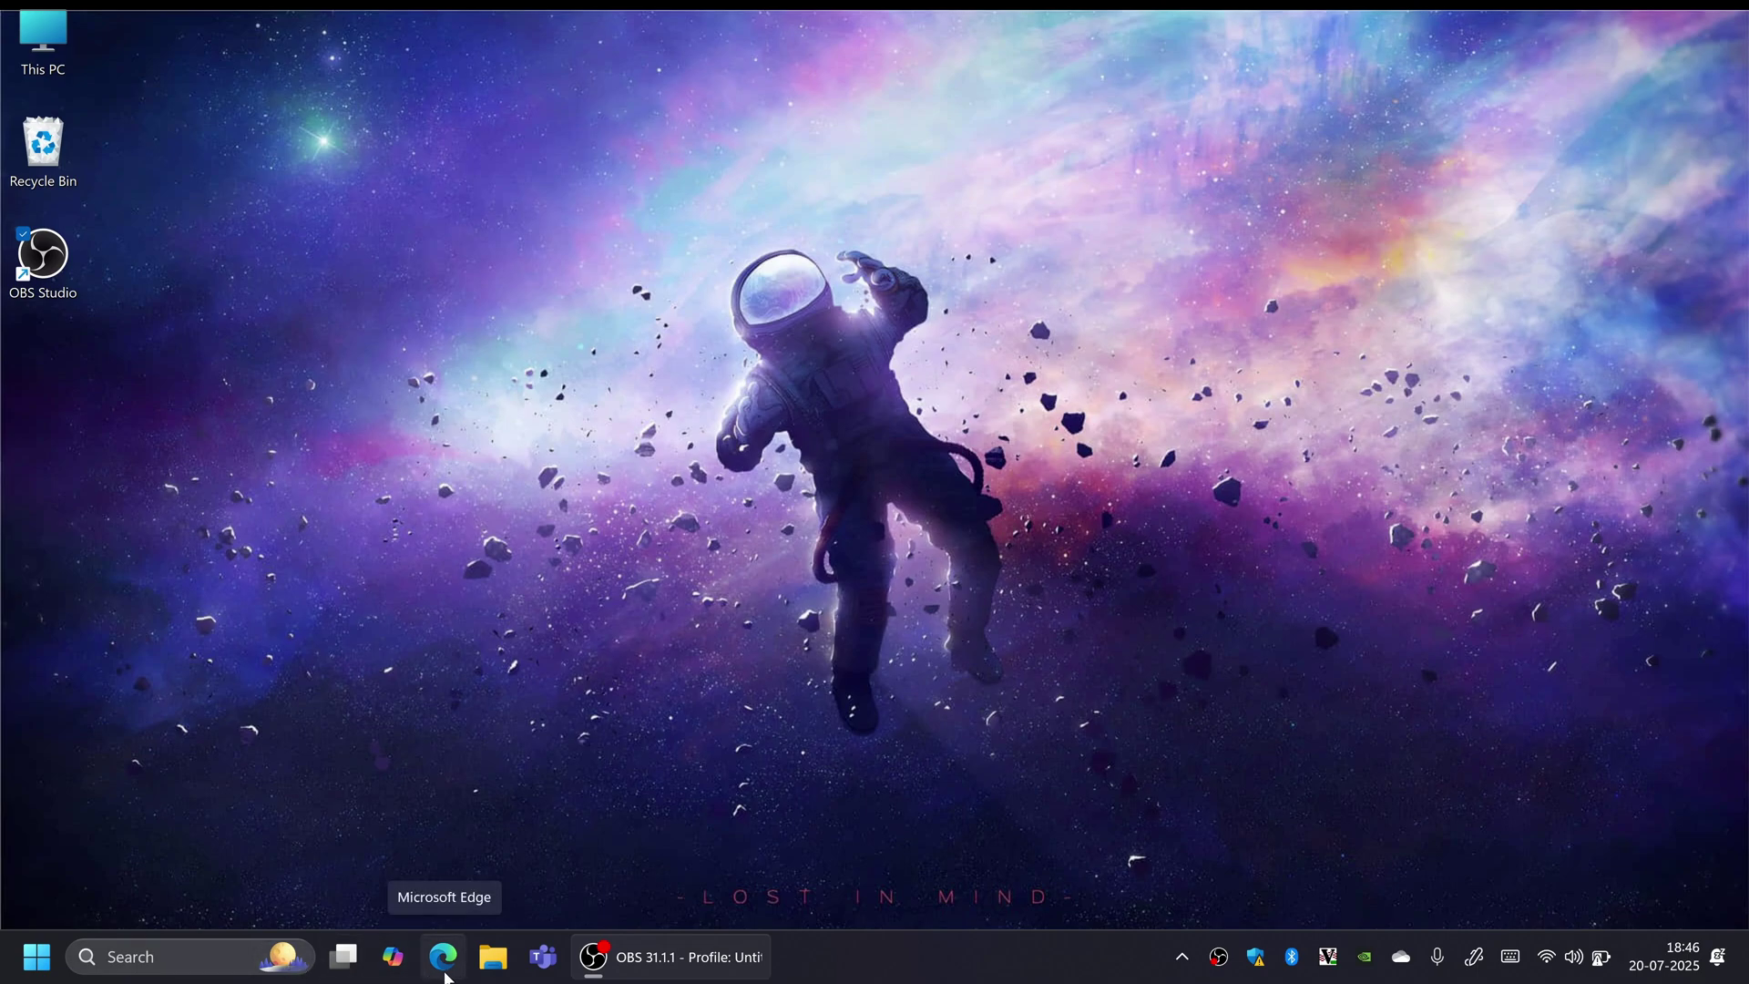
In Microsoft Edge, search the web for "orbitron software" and open the Orbitron homepage at stoff.pl
{"action": "left_click", "coordinate": [444, 957]}
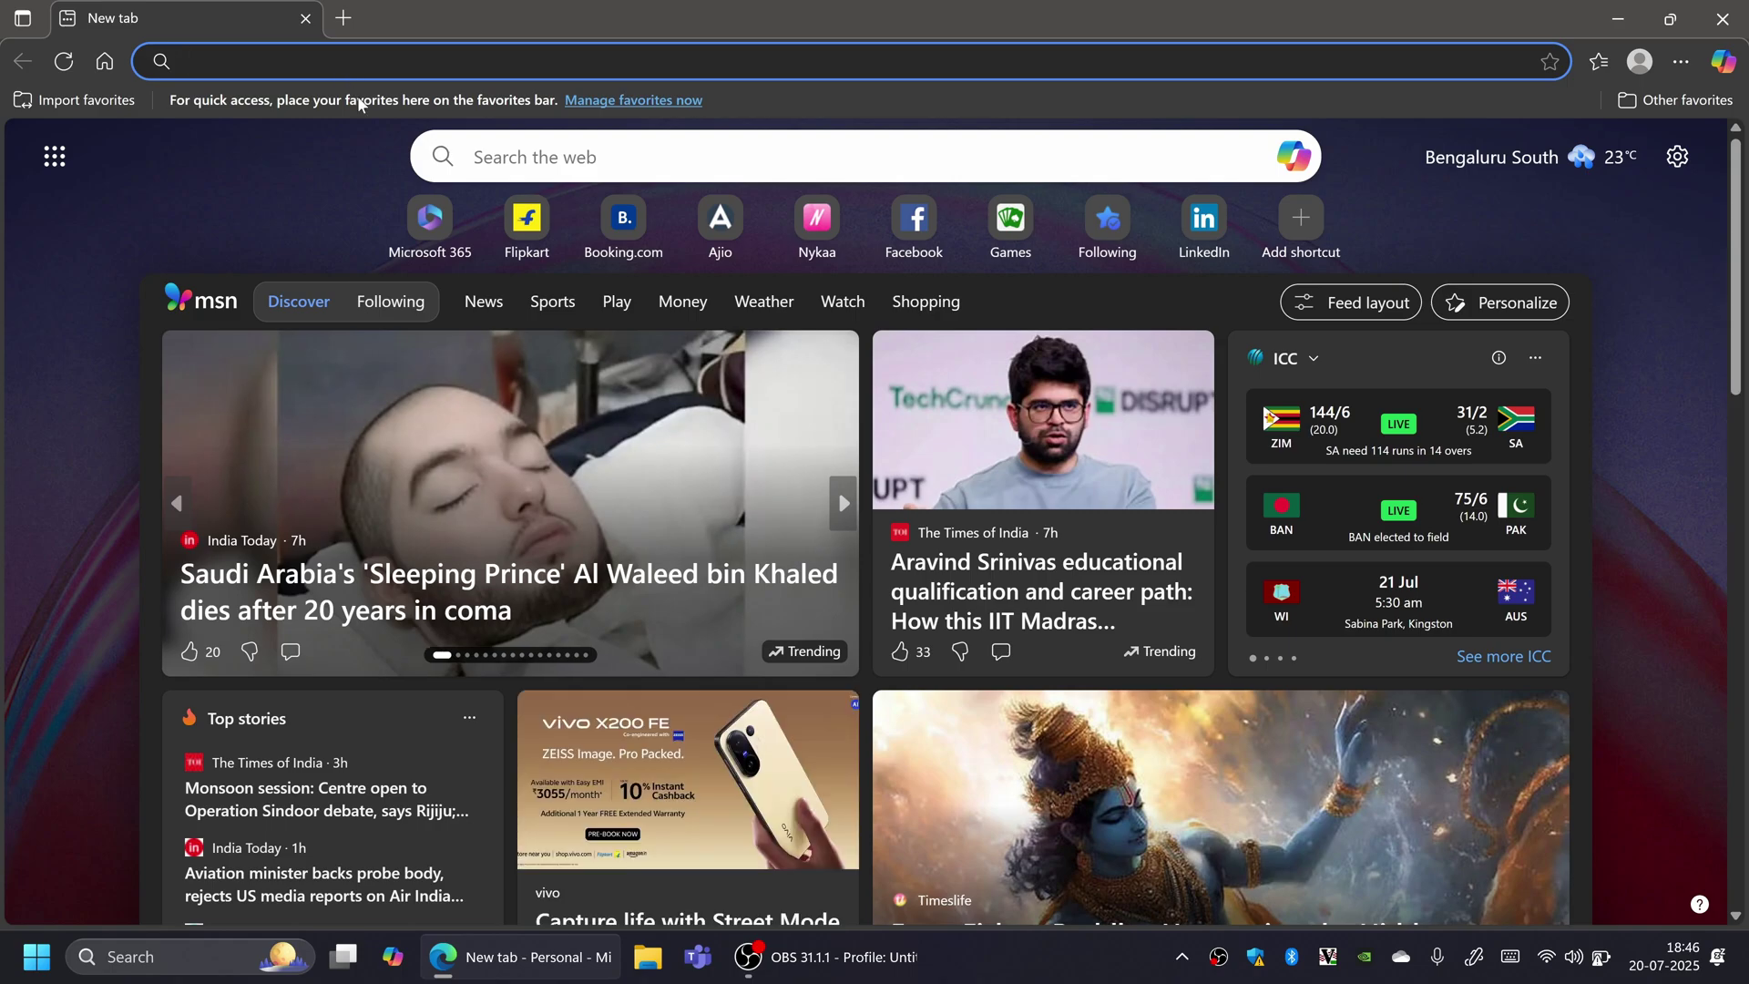
{"action": "type", "text": "orbi"}
{"action": "key", "text": "Return"}
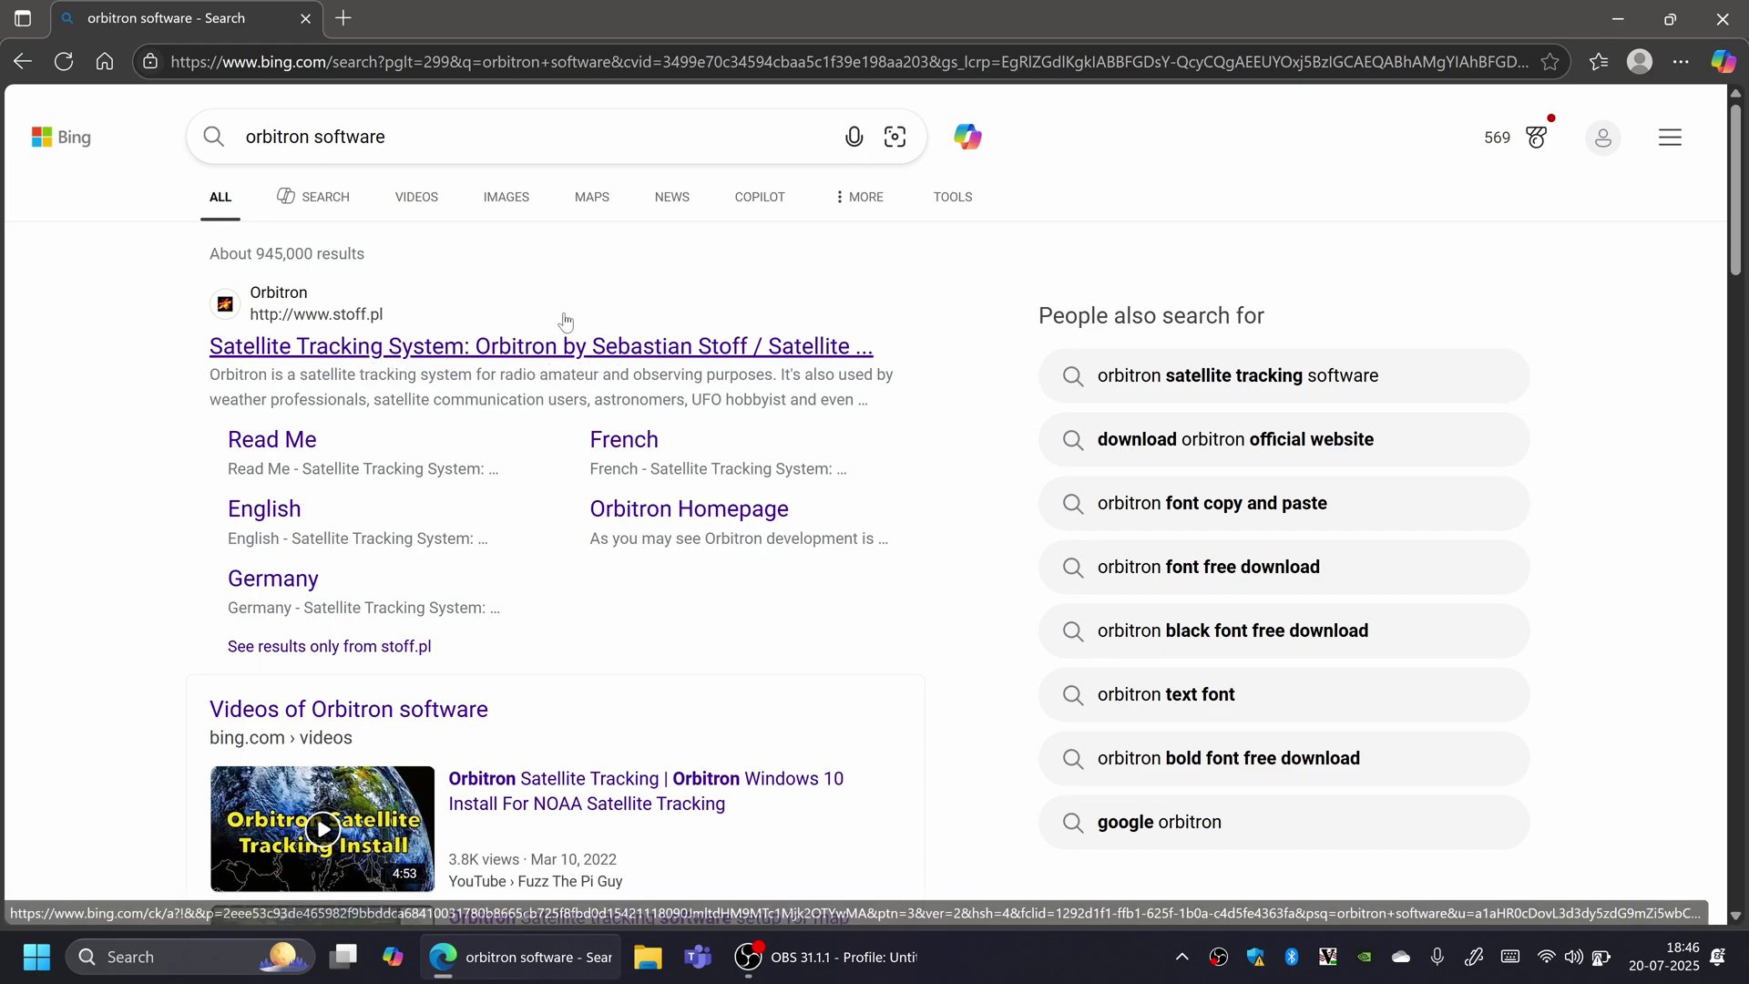
{"action": "left_click", "coordinate": [572, 355]}
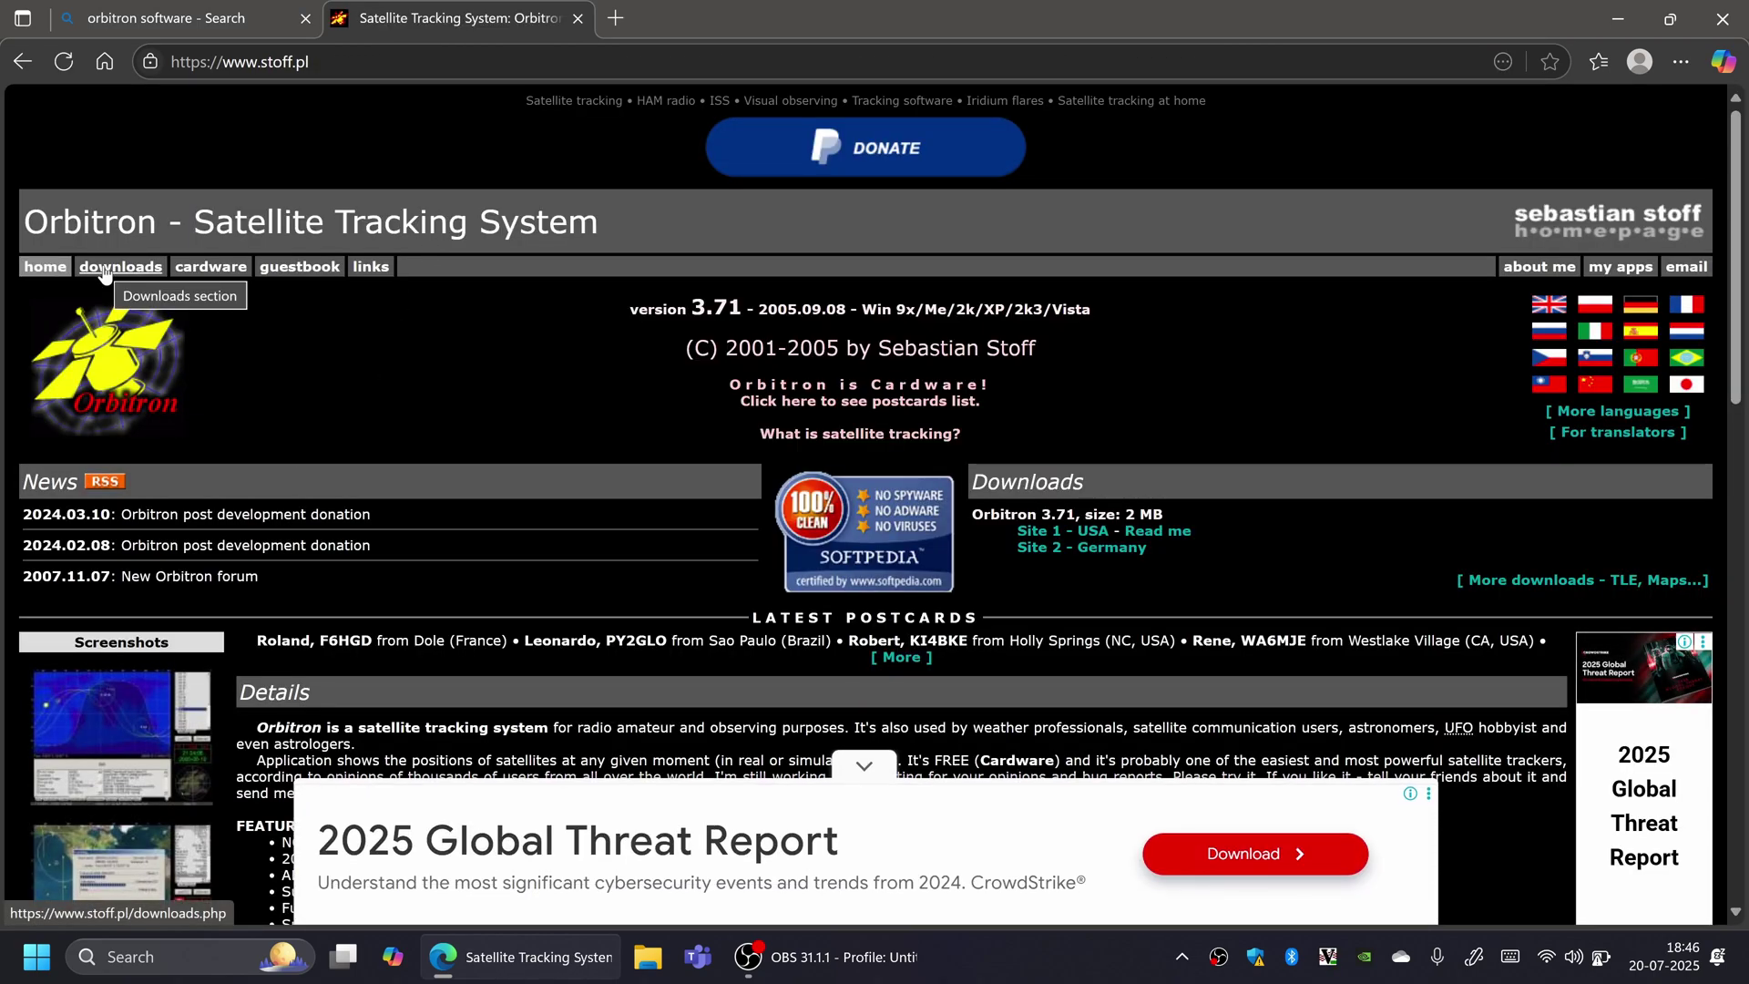
Download the Orbitron 3.71 Installer from the site's downloads section, closing the full-page ad and the stray search page
{"action": "left_click", "coordinate": [104, 271]}
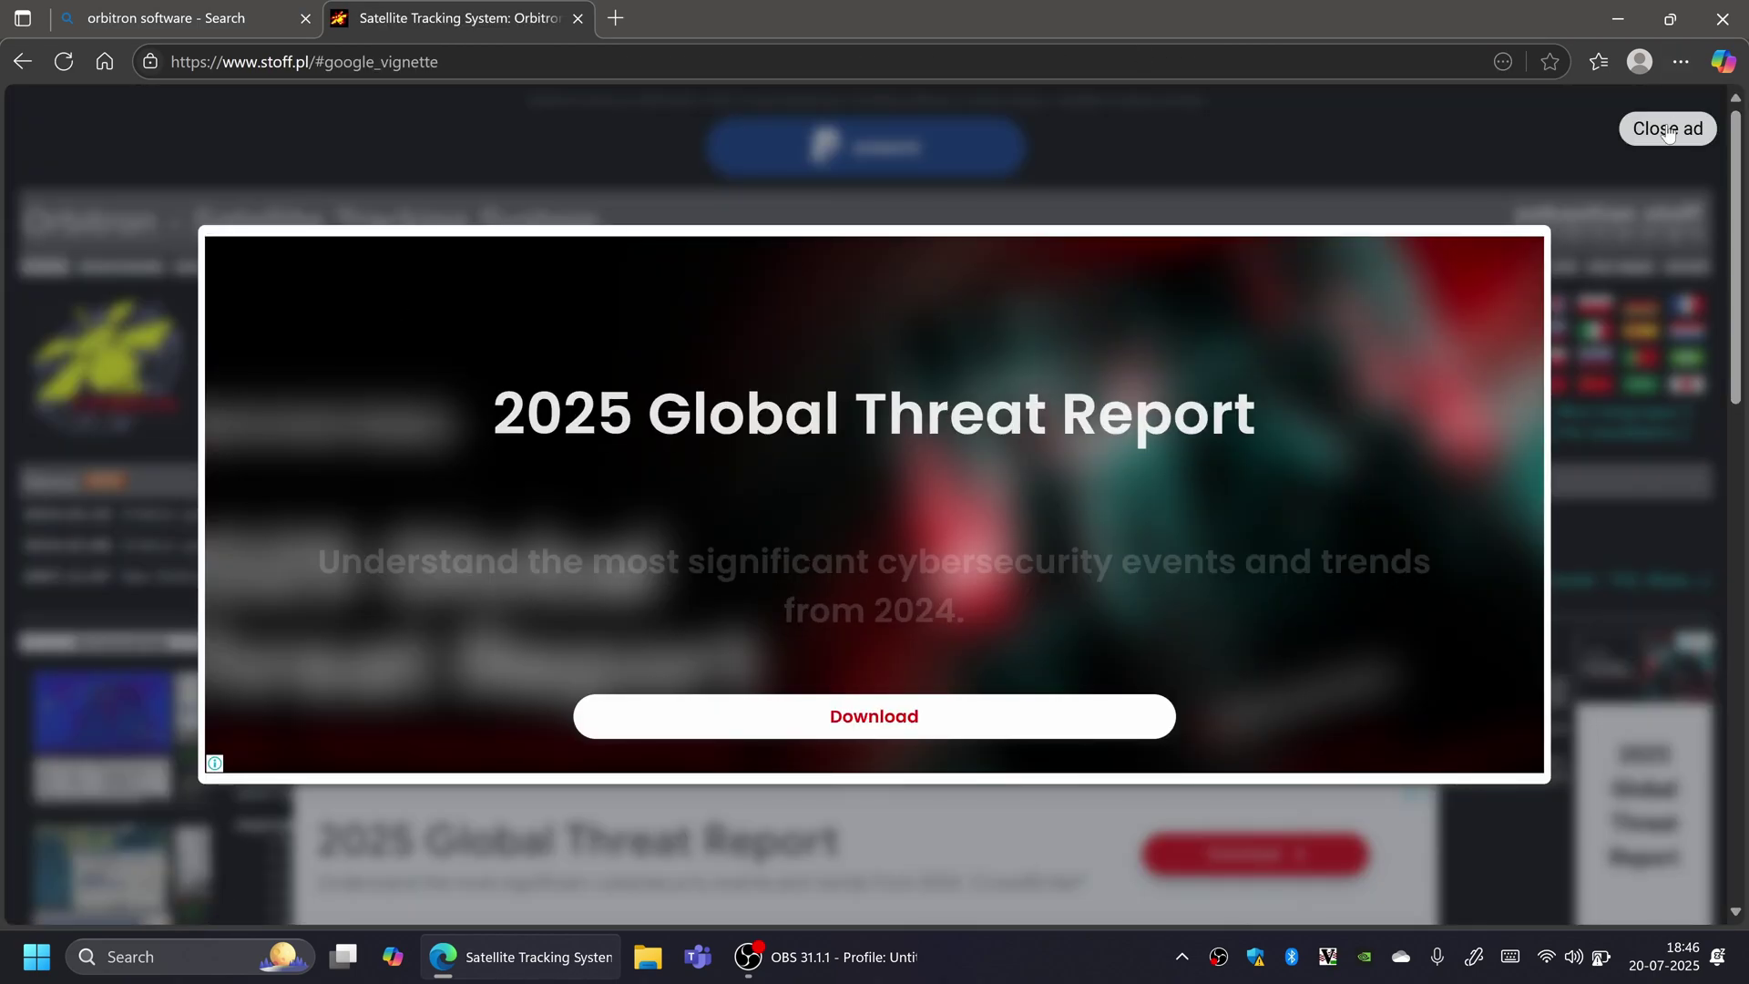
{"action": "left_click", "coordinate": [1667, 130]}
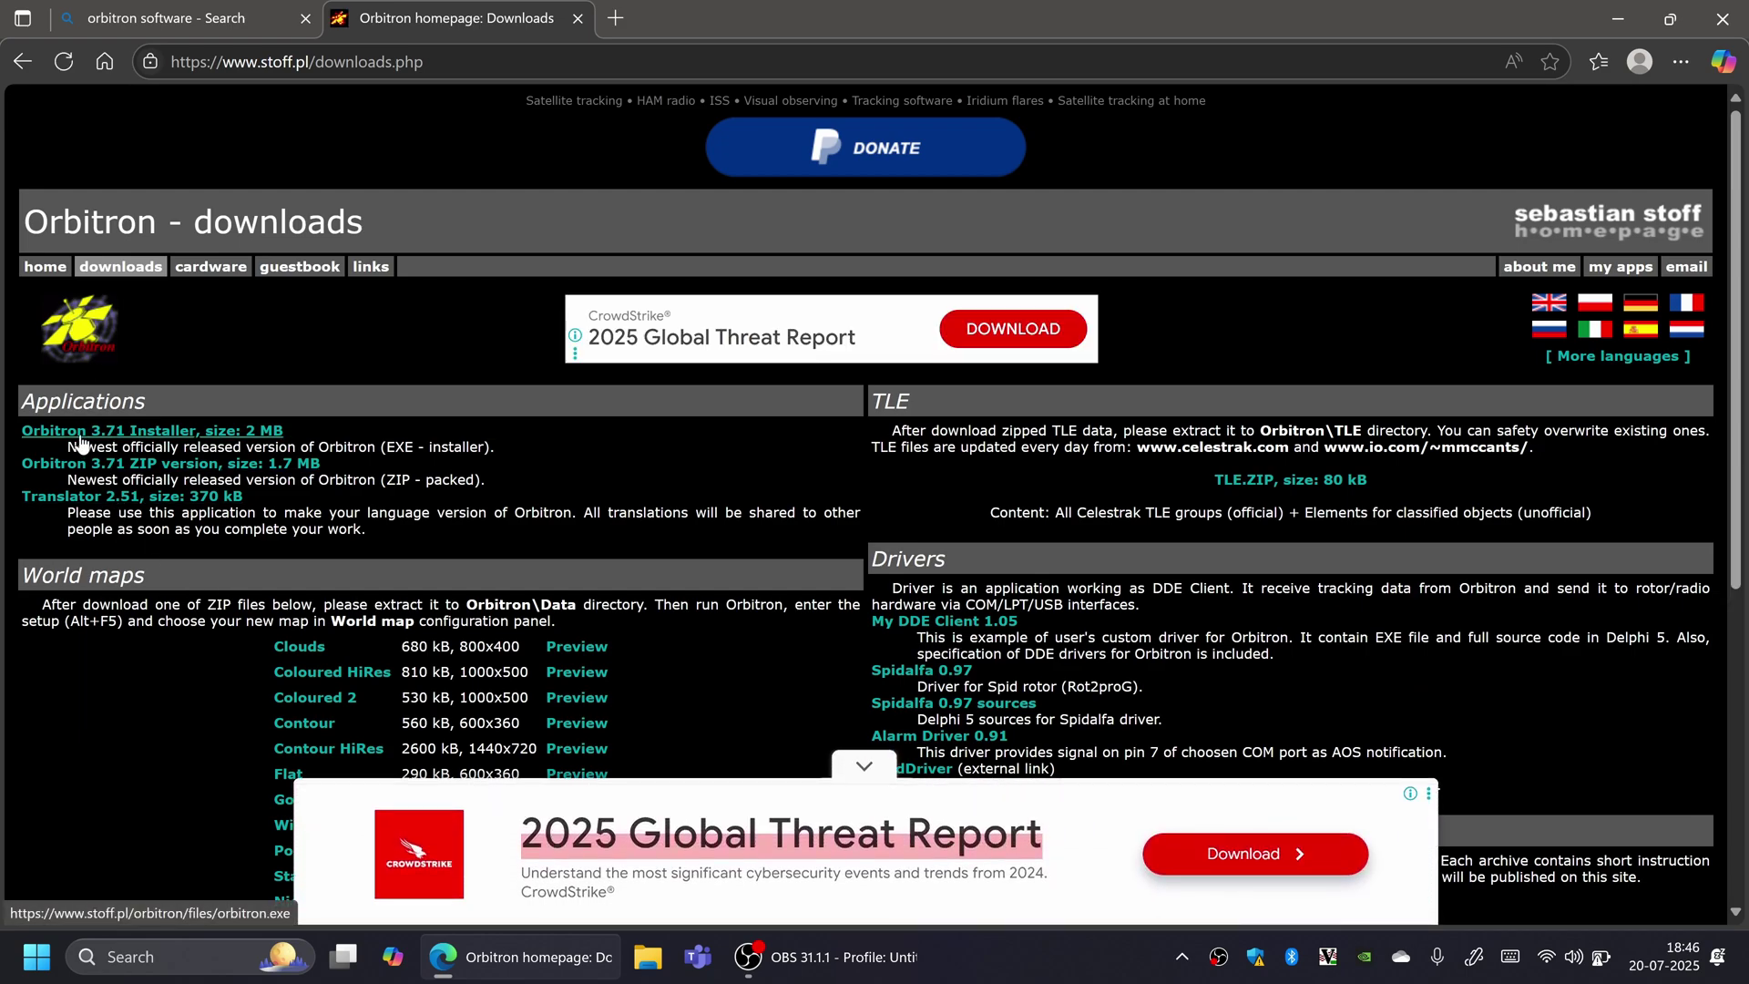
{"action": "left_click_drag", "start_coordinate": [60, 442], "coordinate": [221, 451]}
{"action": "left_click", "coordinate": [314, 425]}
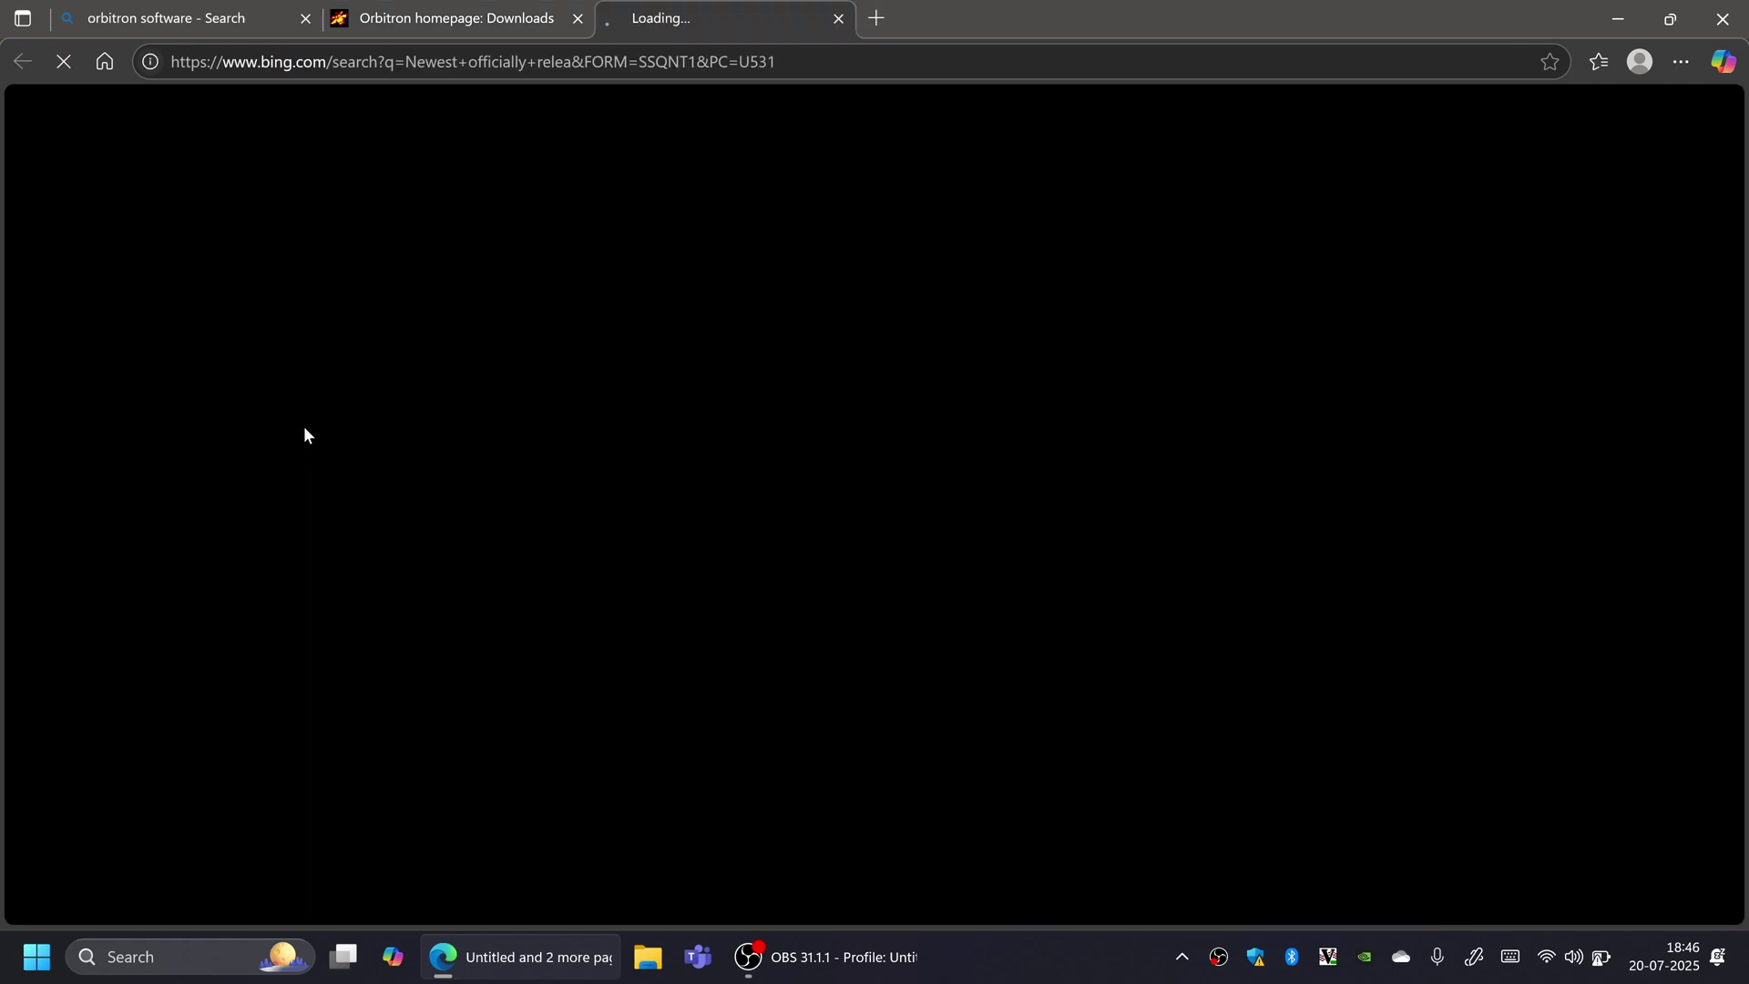
{"action": "left_click", "coordinate": [838, 19]}
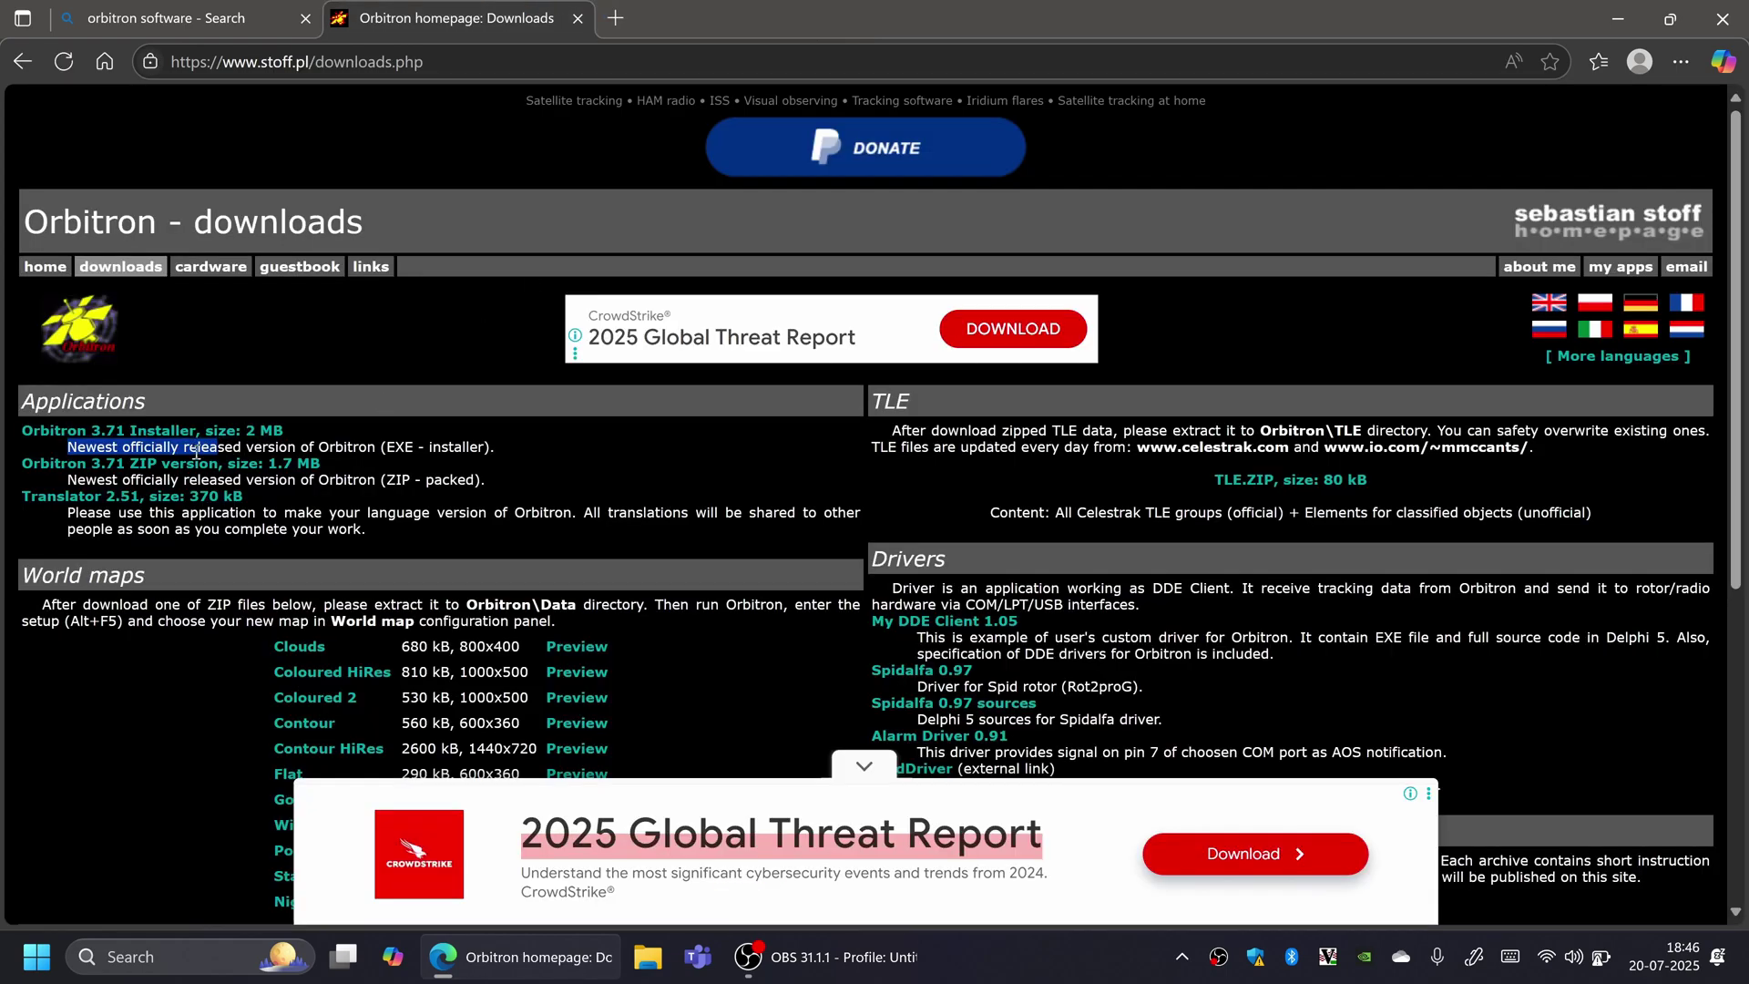
{"action": "left_click", "coordinate": [243, 430]}
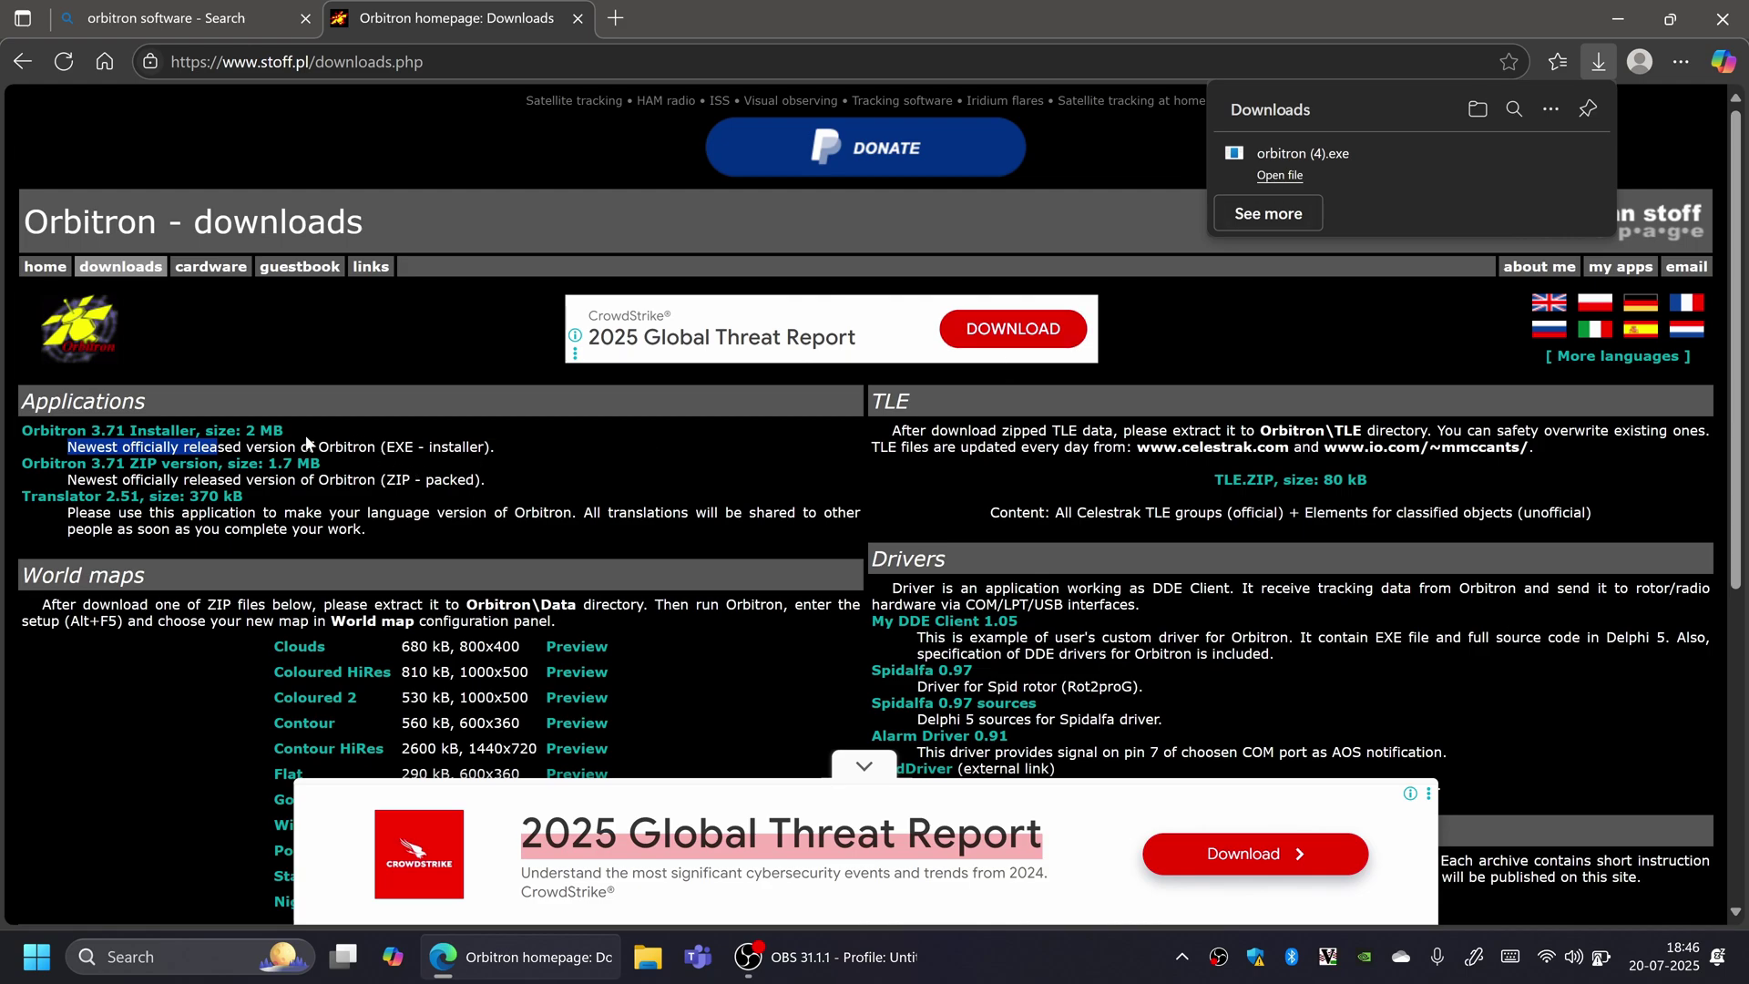
Run the downloaded installer in English, accepting the folder C:\Program Files (x86)\Orbitron and the full installation
{"action": "left_click", "coordinate": [1291, 173]}
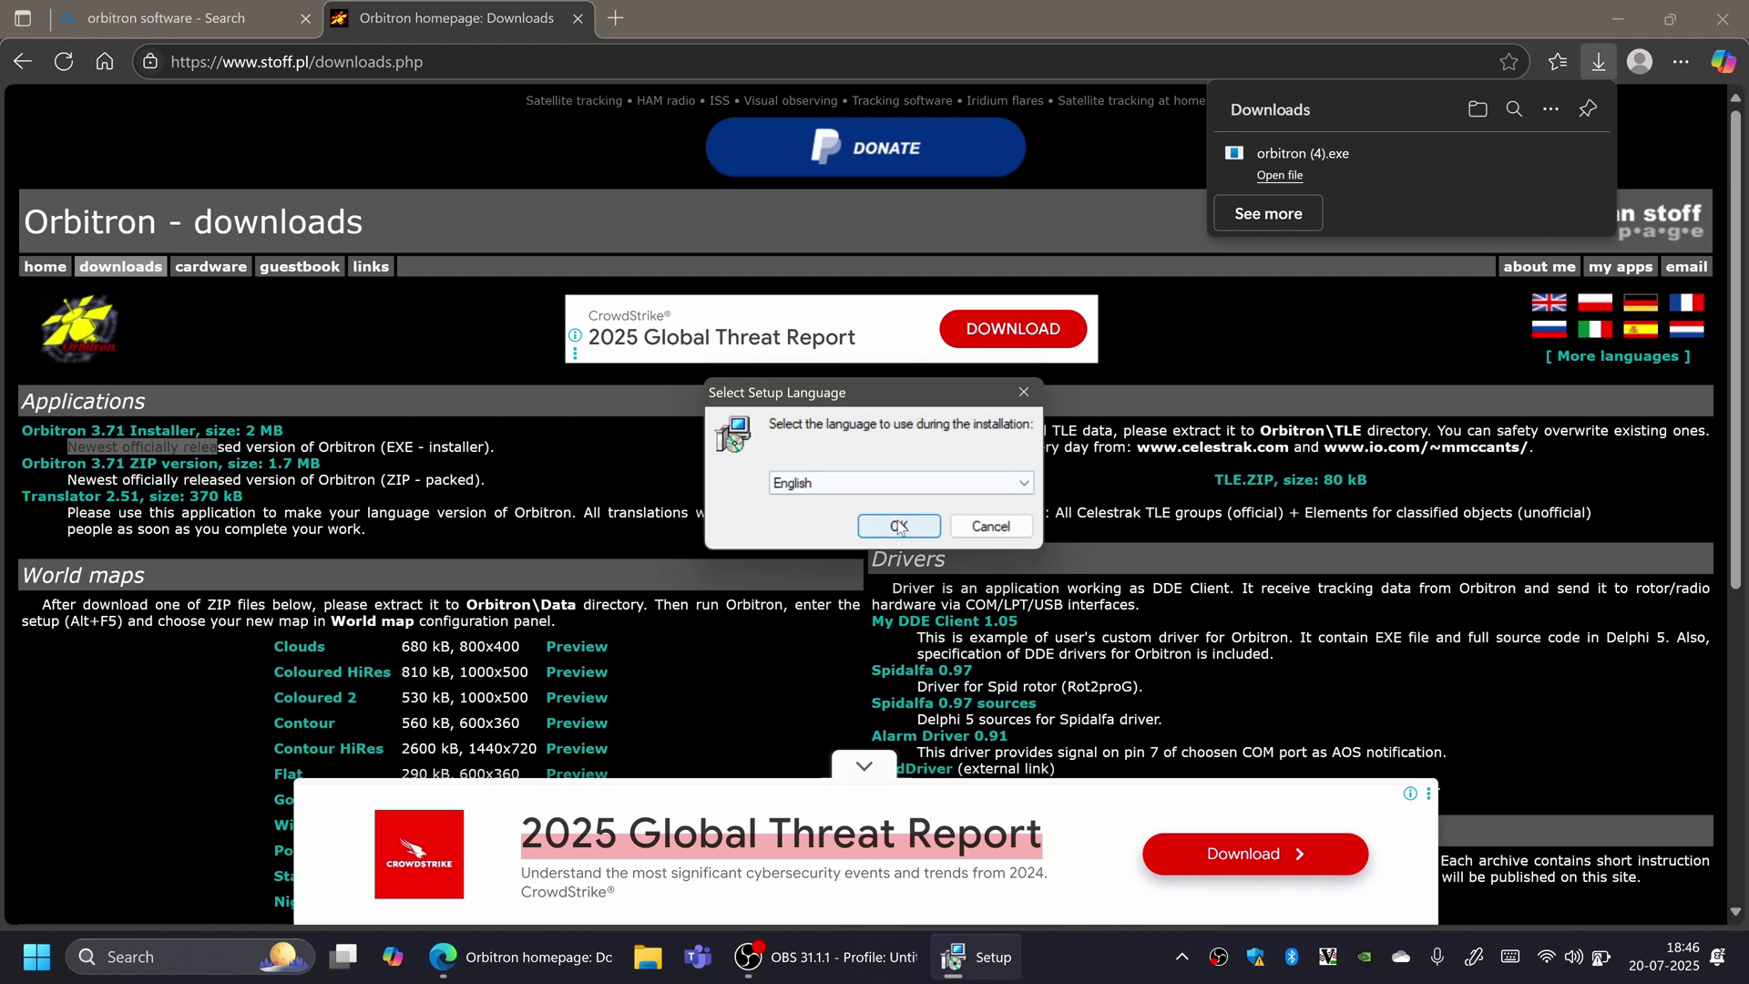
{"action": "left_click", "coordinate": [899, 529]}
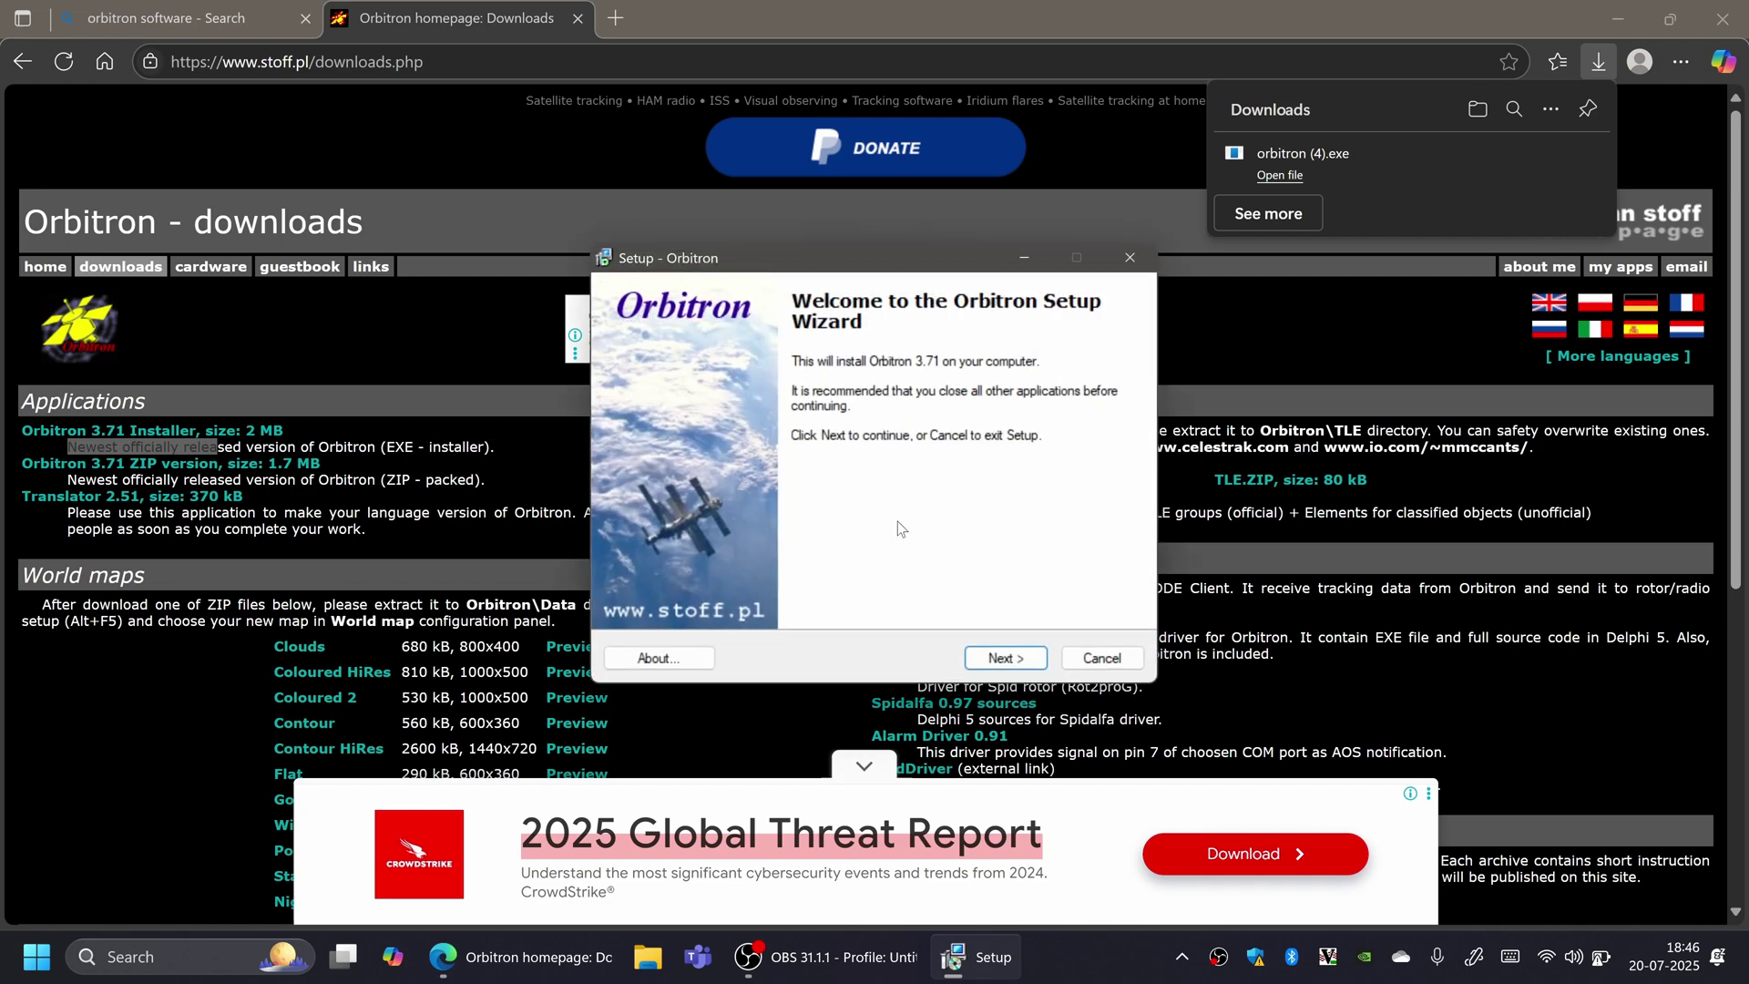
{"action": "left_click", "coordinate": [995, 656]}
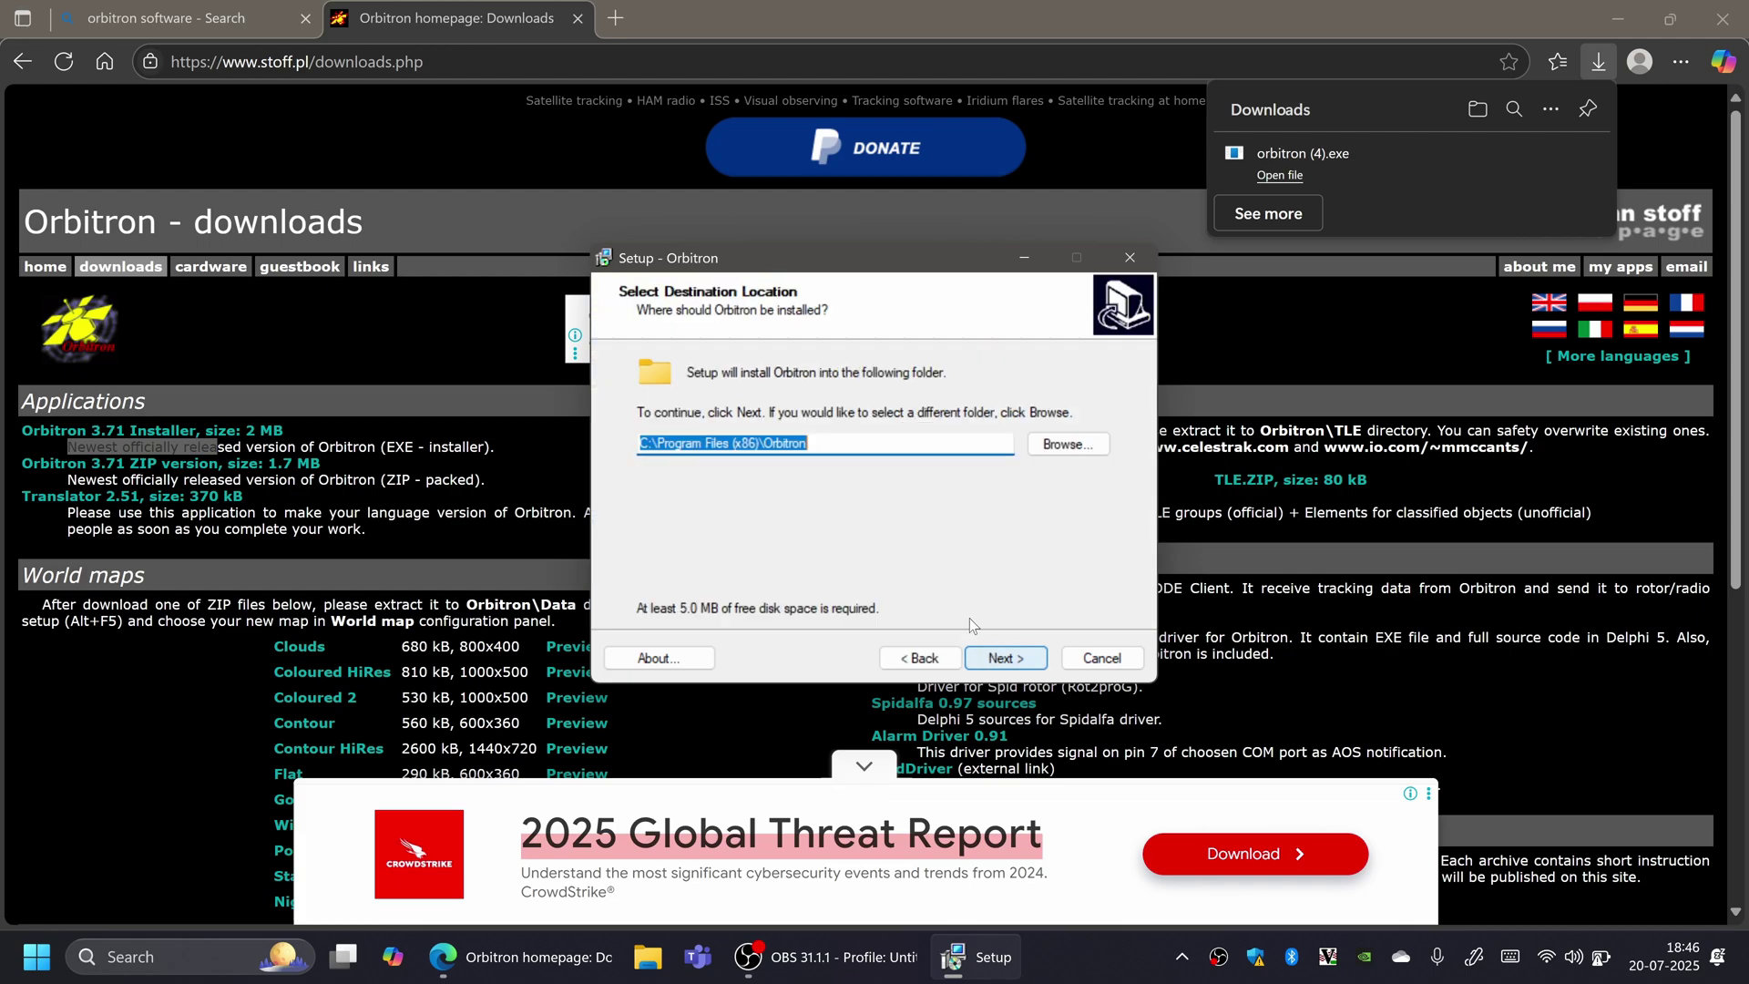
{"action": "left_click", "coordinate": [888, 441]}
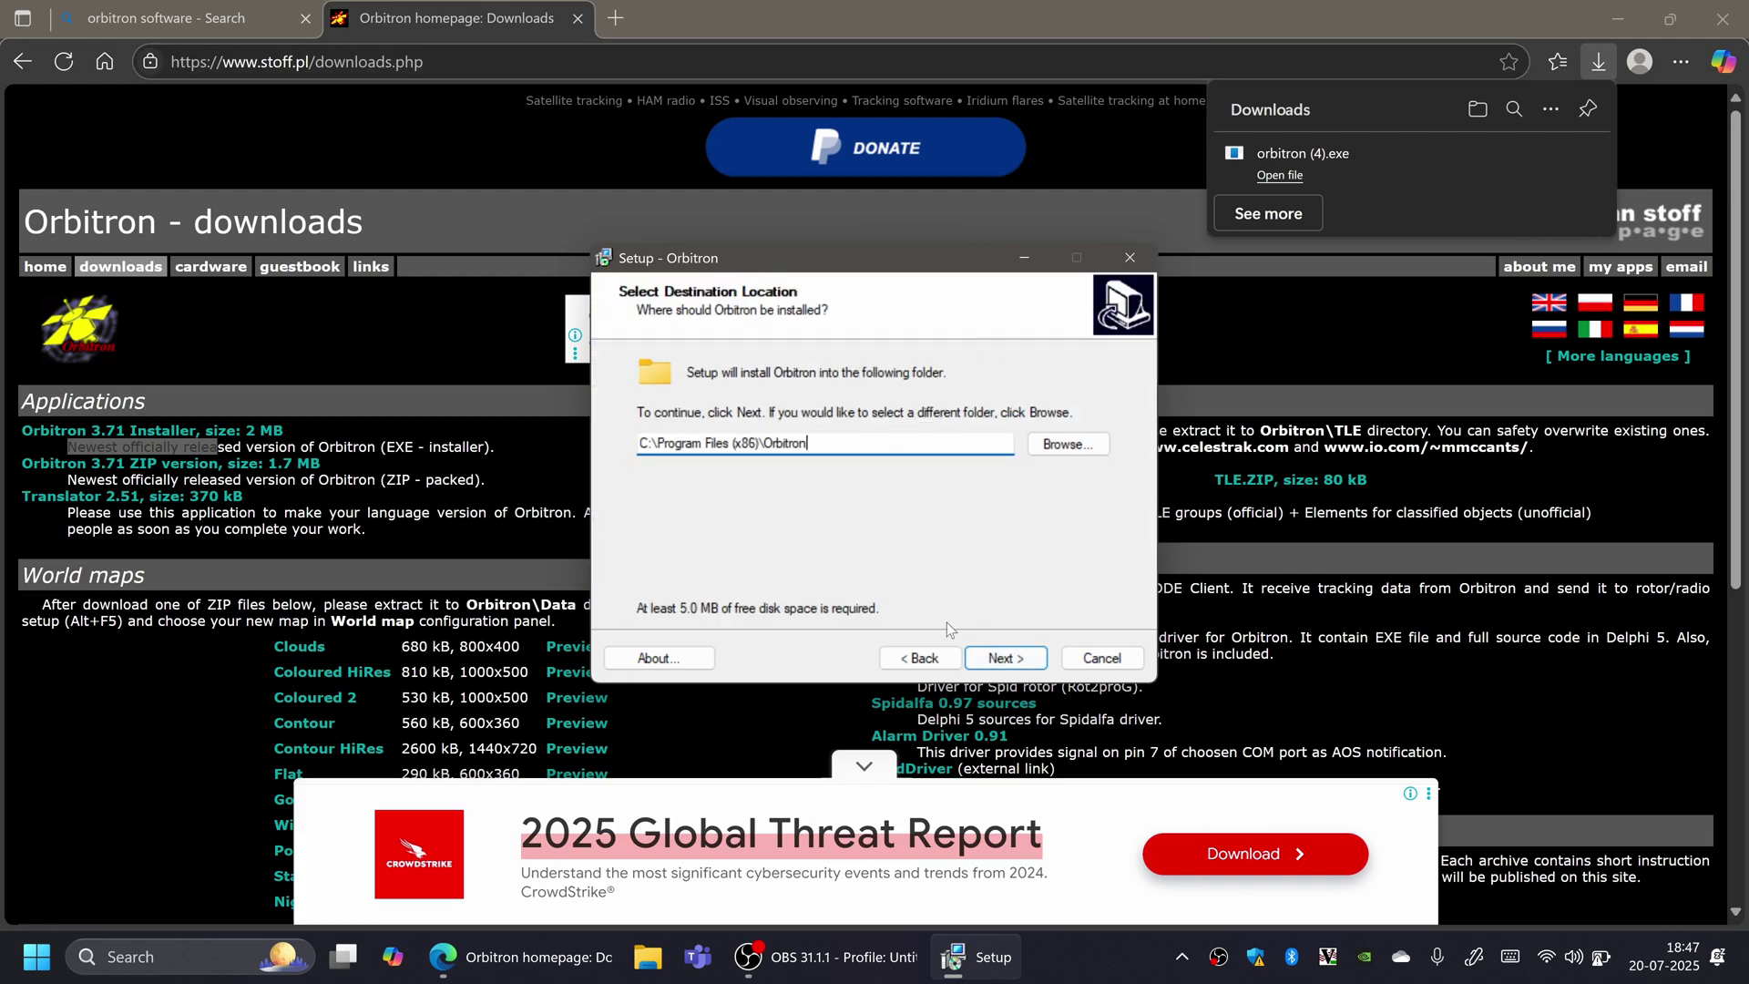
{"action": "left_click", "coordinate": [995, 668]}
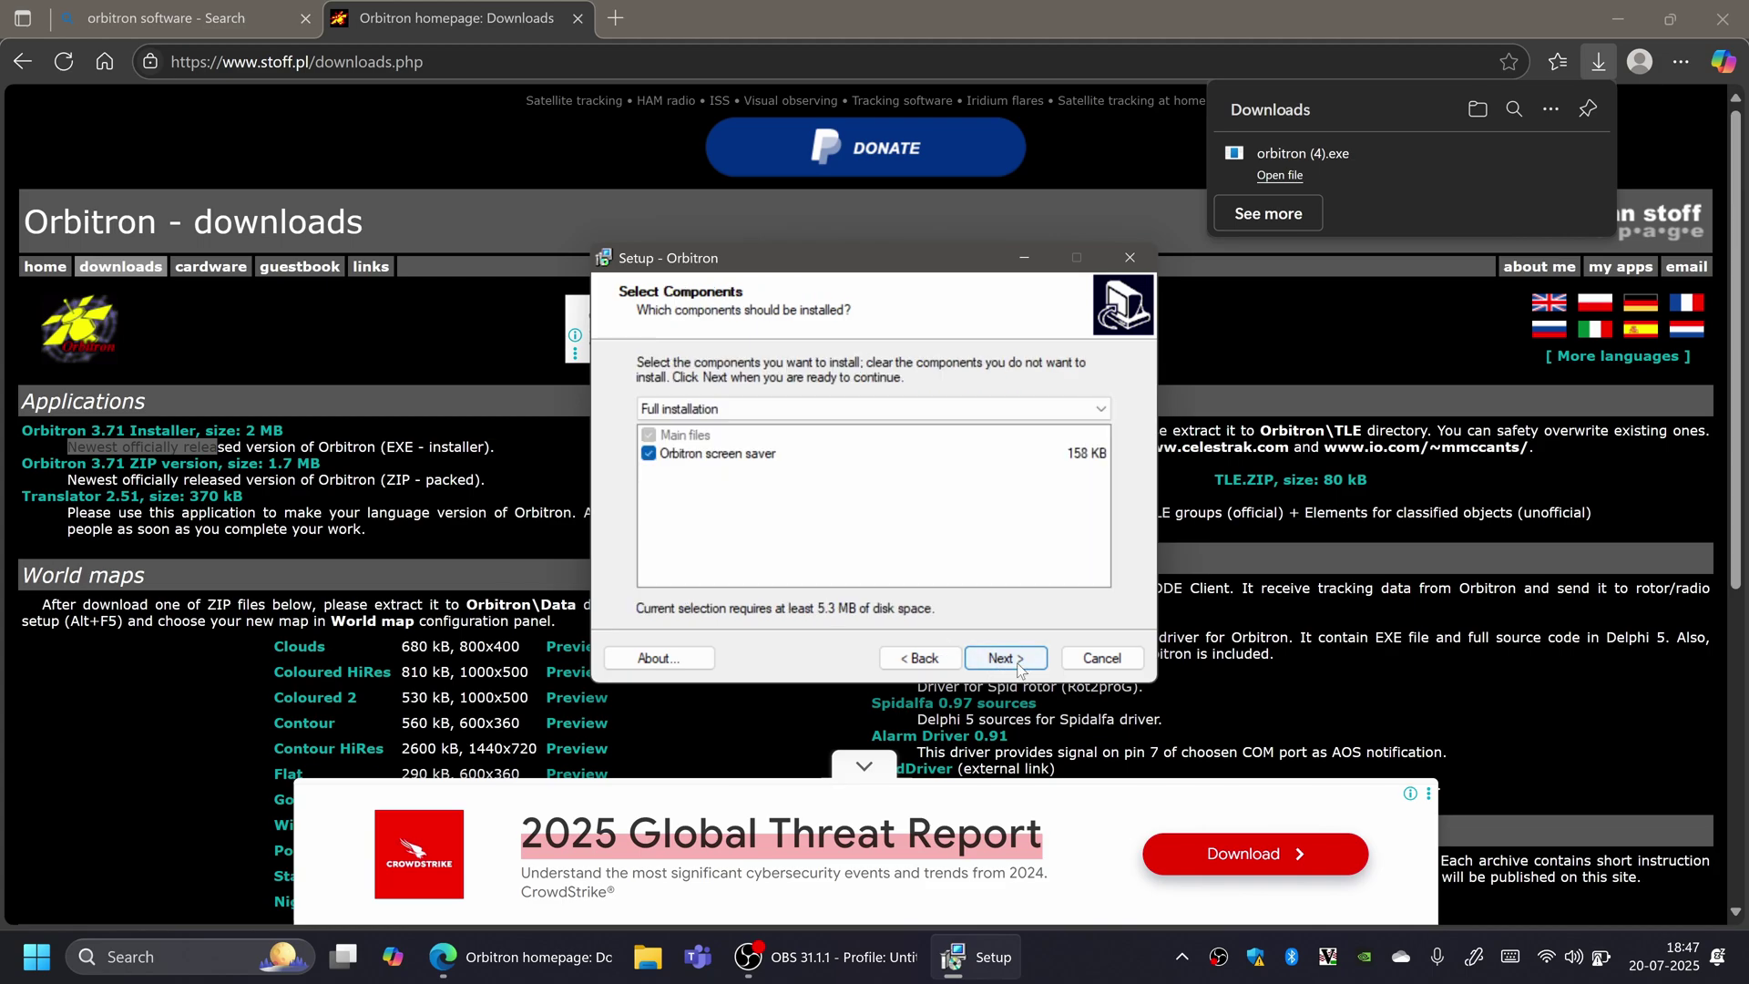
{"action": "left_click", "coordinate": [1018, 668]}
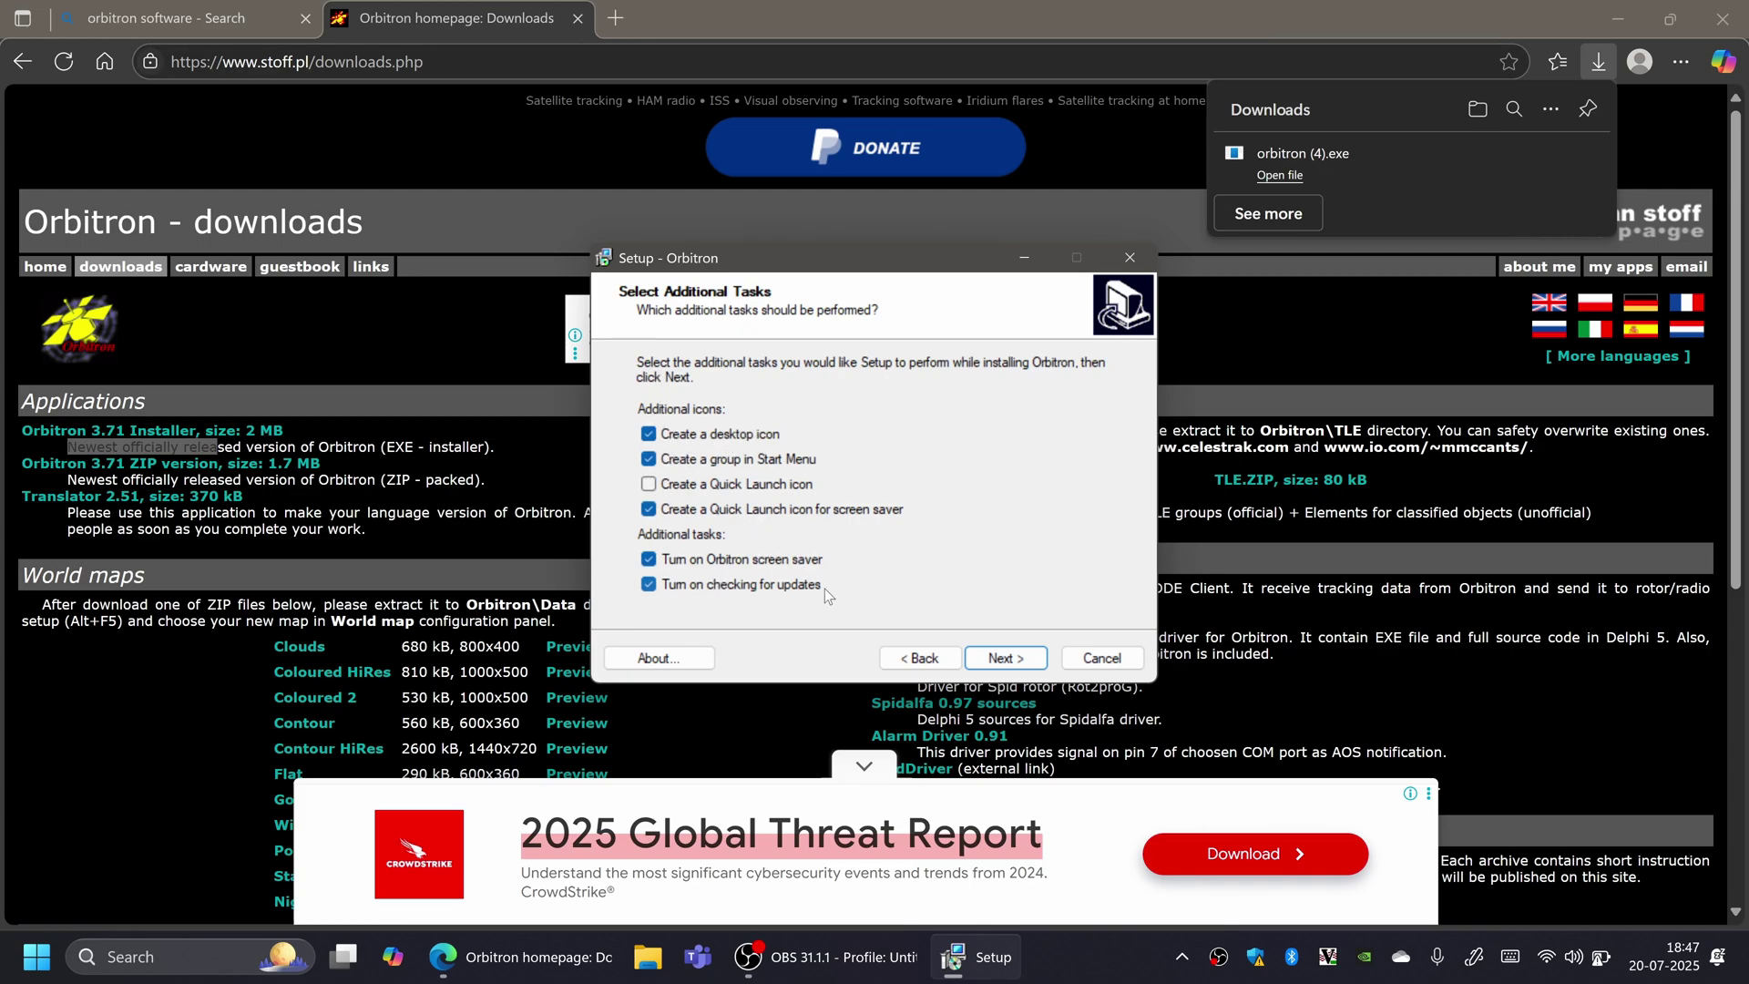
Install with the default additional tasks, finish setup with Launch Orbitron enabled, and dismiss the TLE update prompt and message board
{"action": "left_click", "coordinate": [1005, 658]}
{"action": "left_click", "coordinate": [1006, 658]}
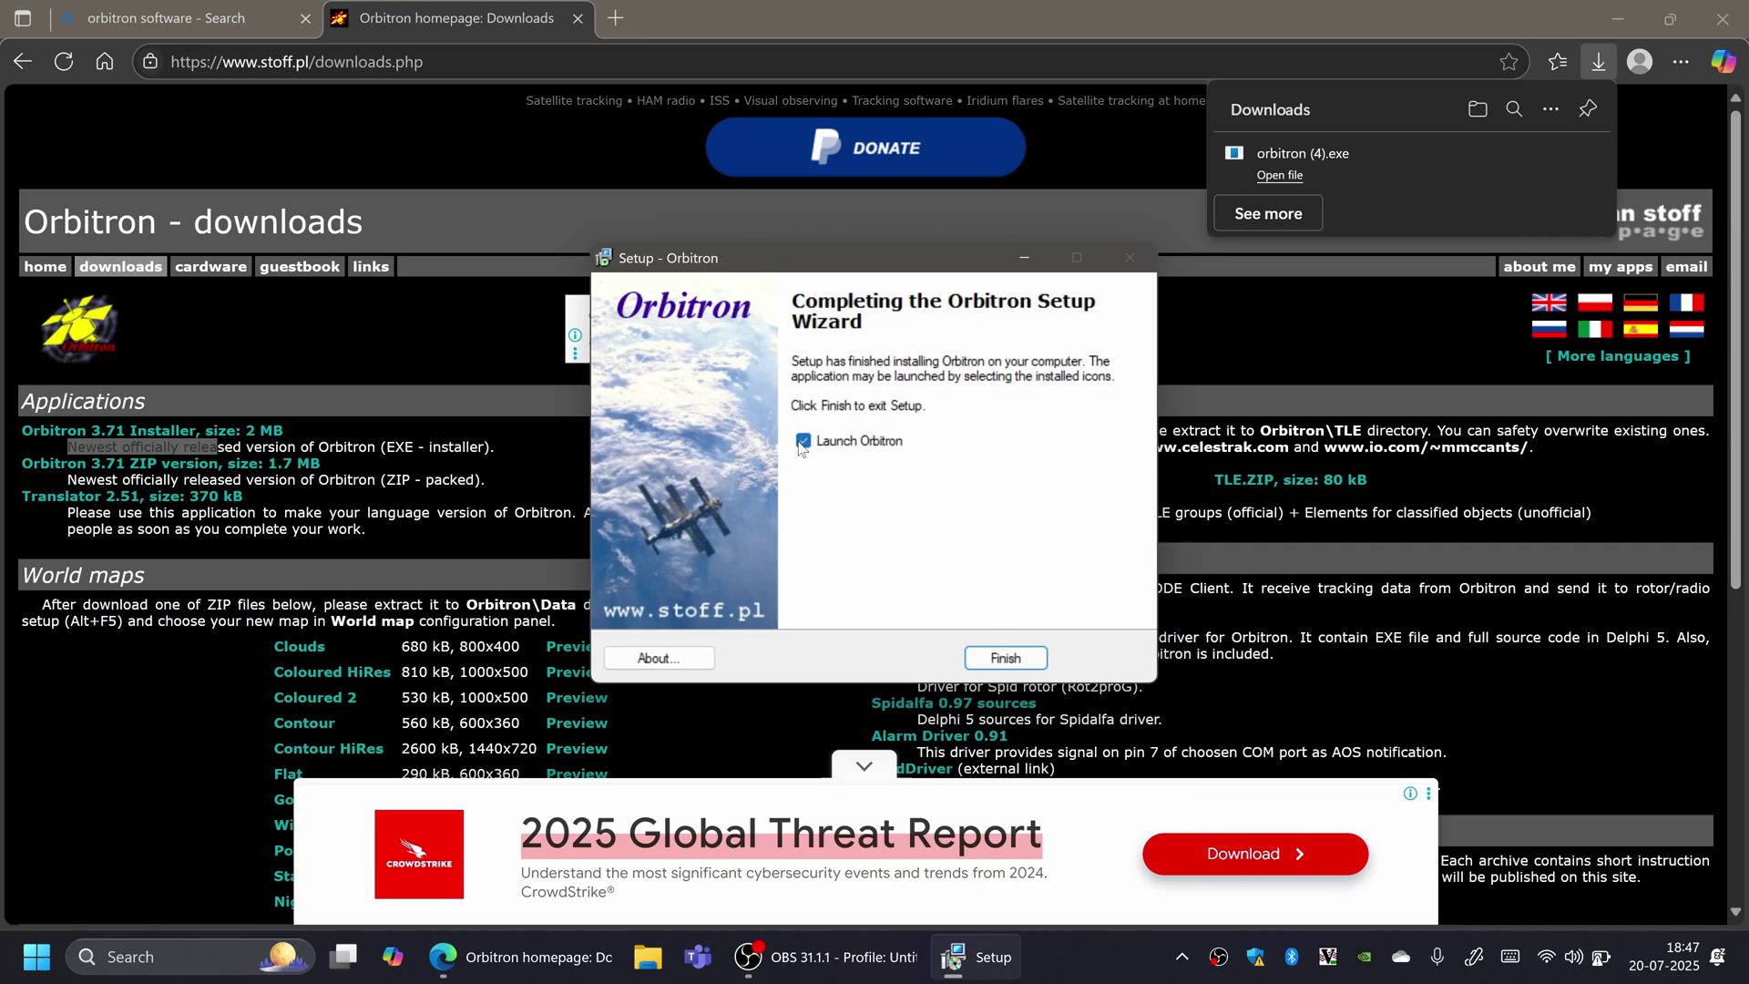
{"action": "left_click", "coordinate": [1022, 659]}
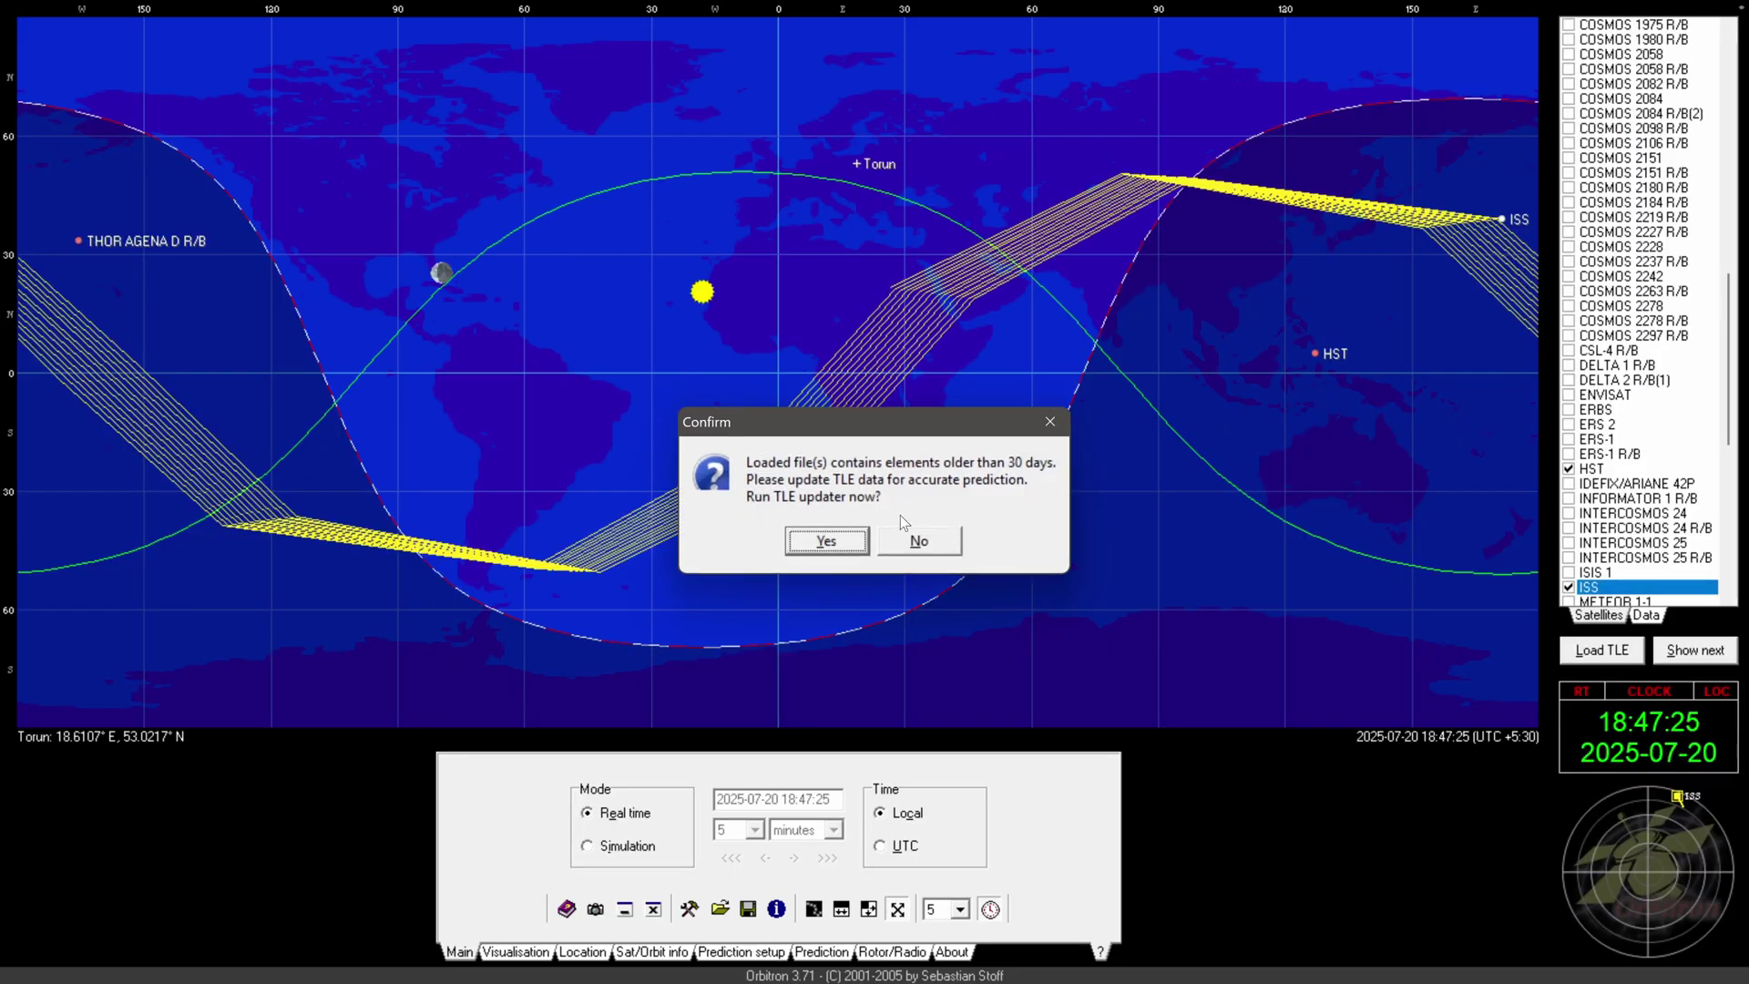
{"action": "left_click", "coordinate": [1050, 420]}
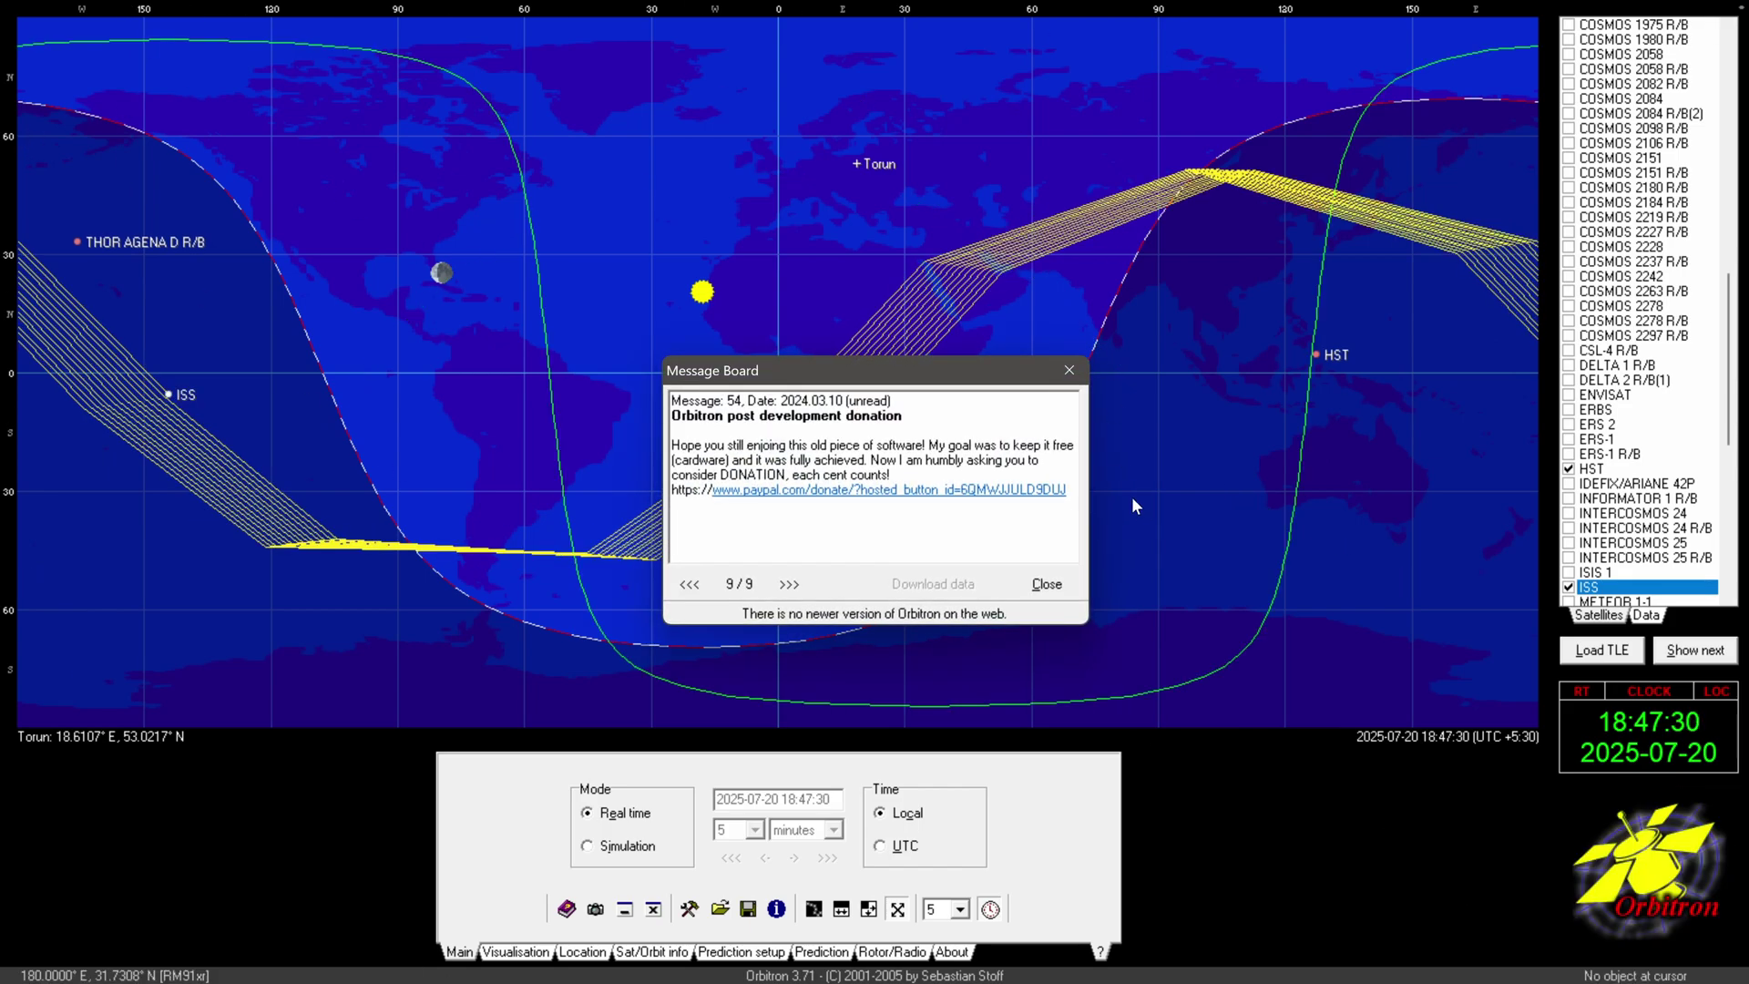
{"action": "left_click", "coordinate": [1069, 369]}
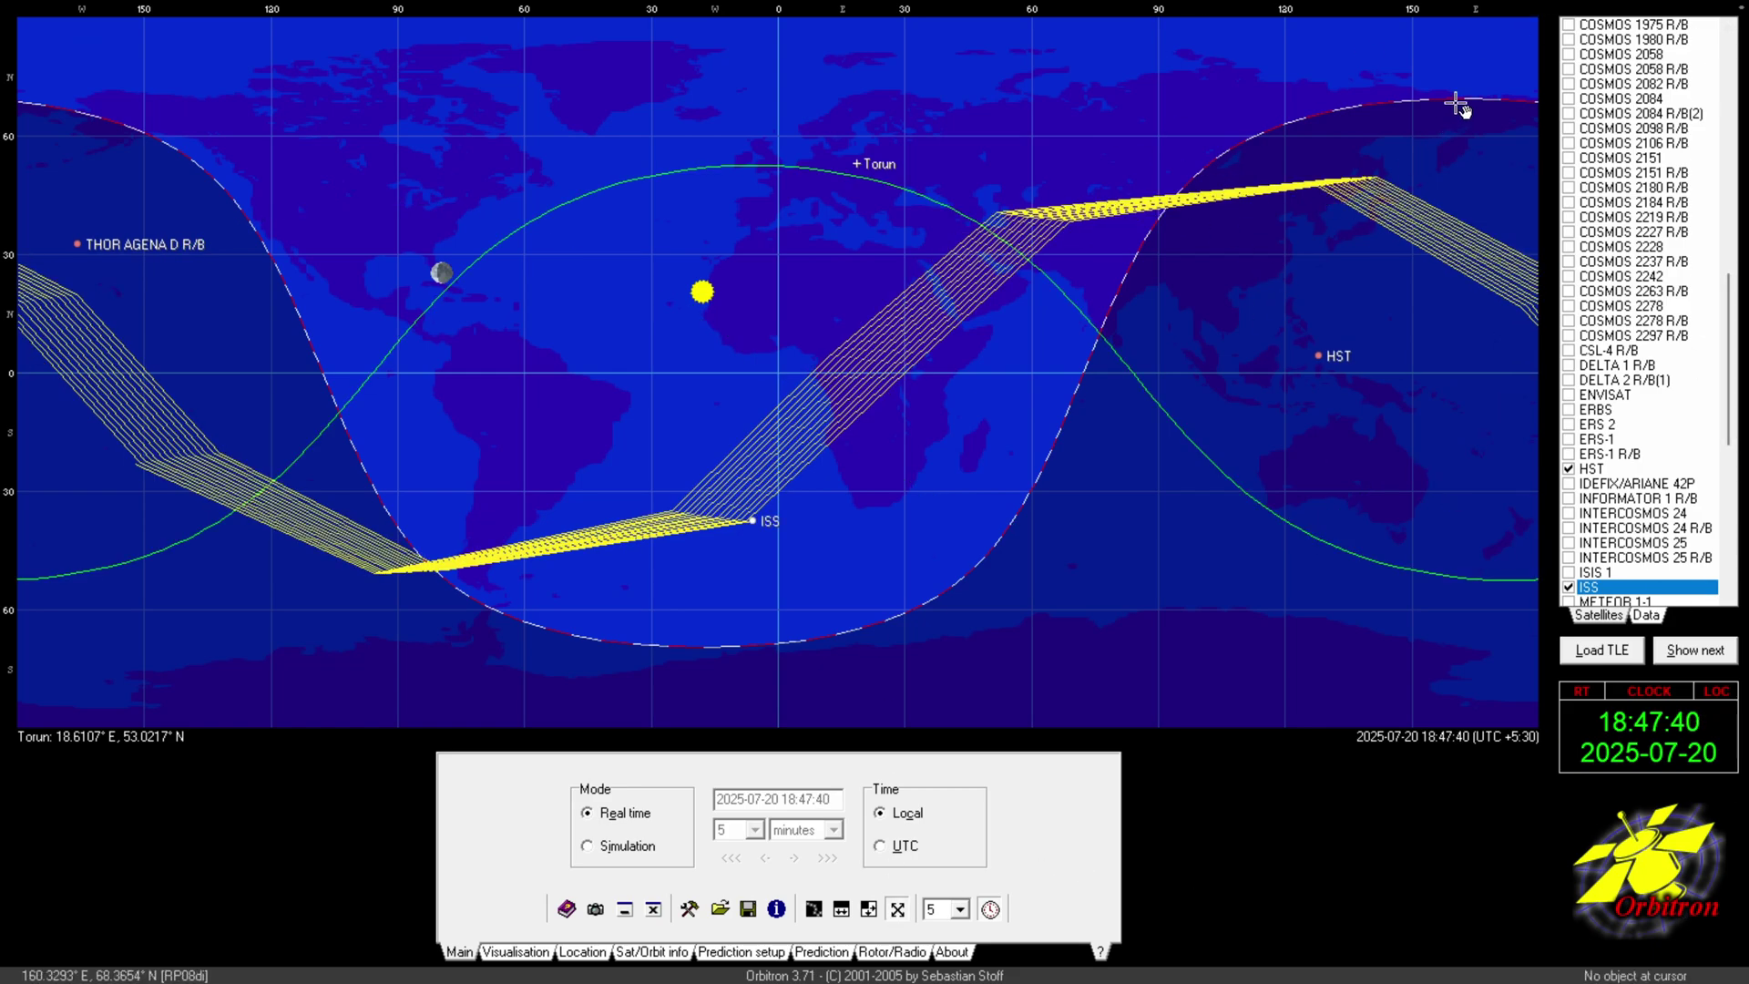
Examine the loaded satellite list and the visualisation, location, orbit info and prediction setup options
{"action": "left_click", "coordinate": [1728, 166]}
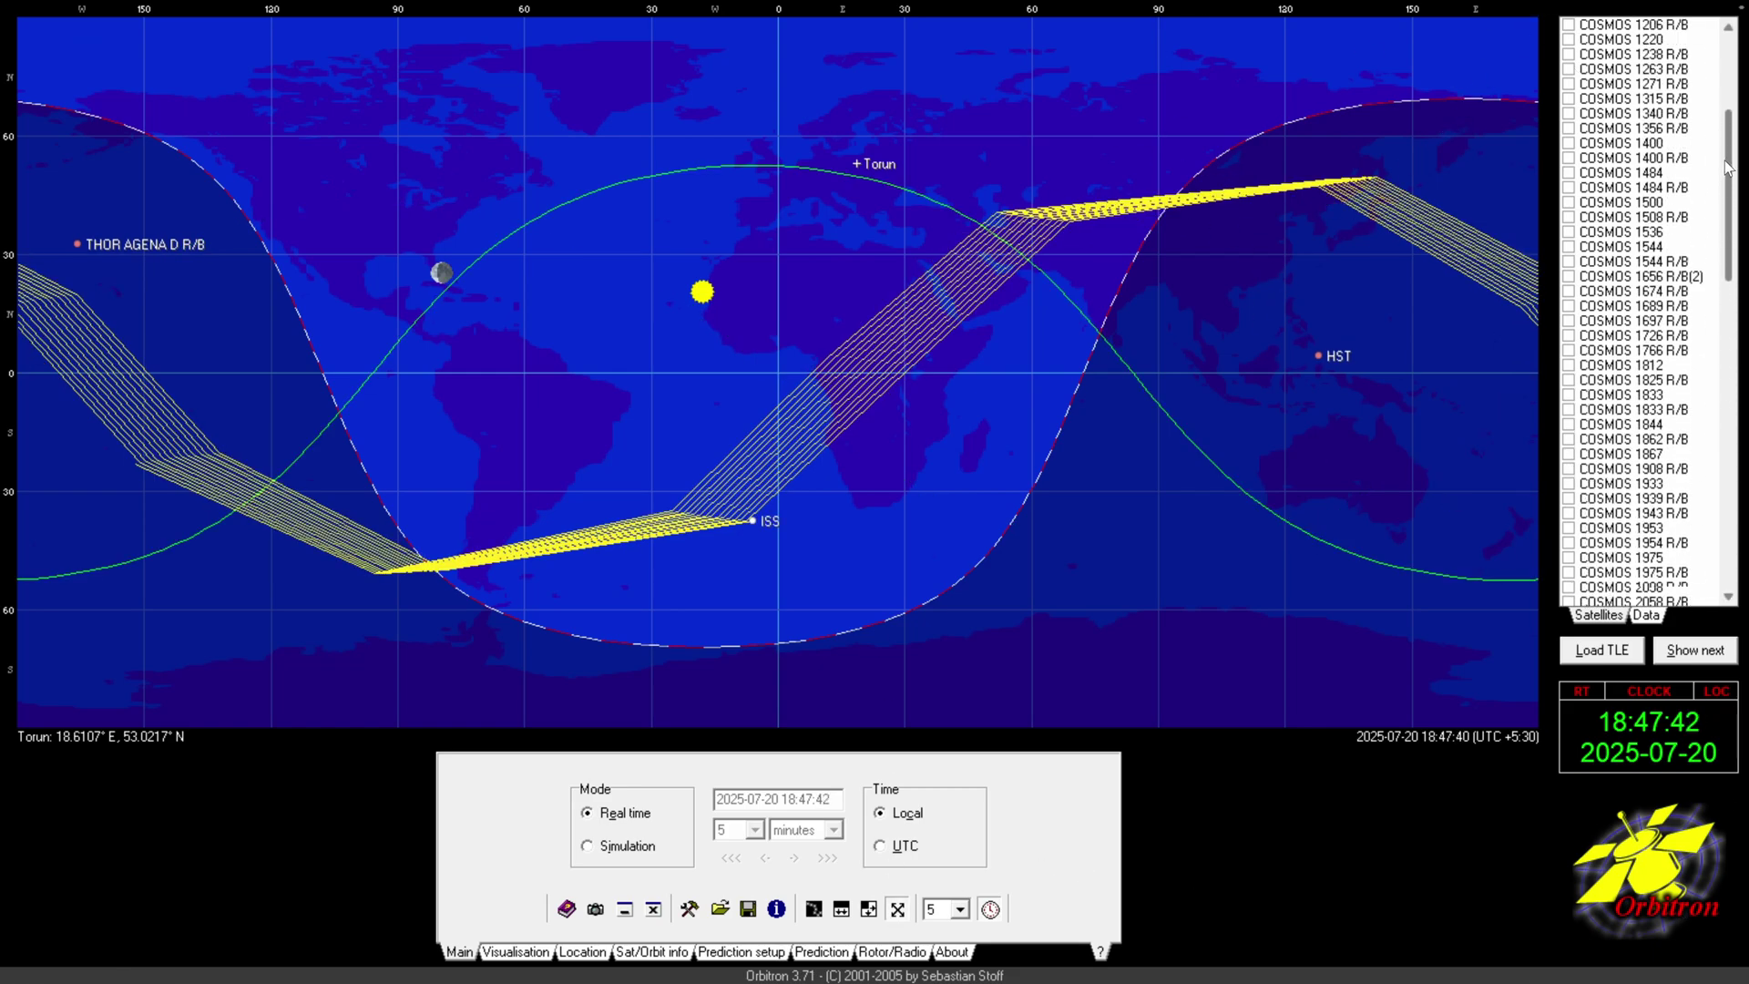
{"action": "left_click_drag", "start_coordinate": [1727, 167], "coordinate": [1720, 59]}
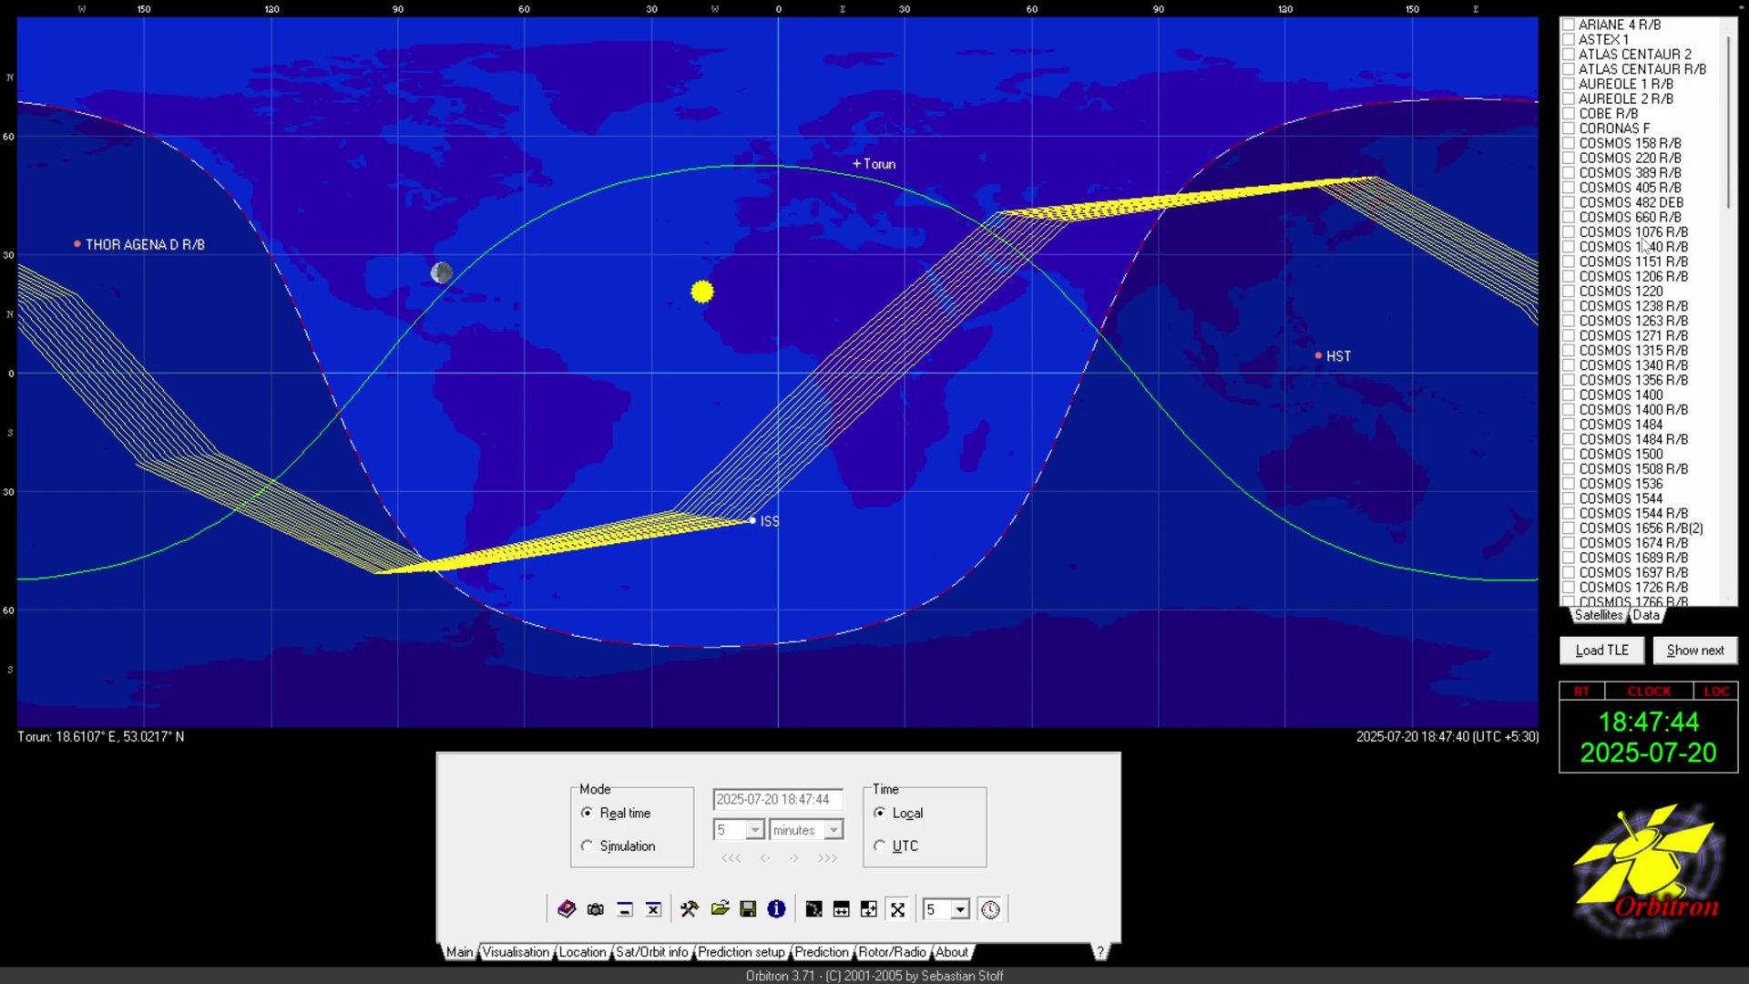
{"action": "scroll", "coordinate": [1644, 244], "scroll_direction": "down", "scroll_amount": 20}
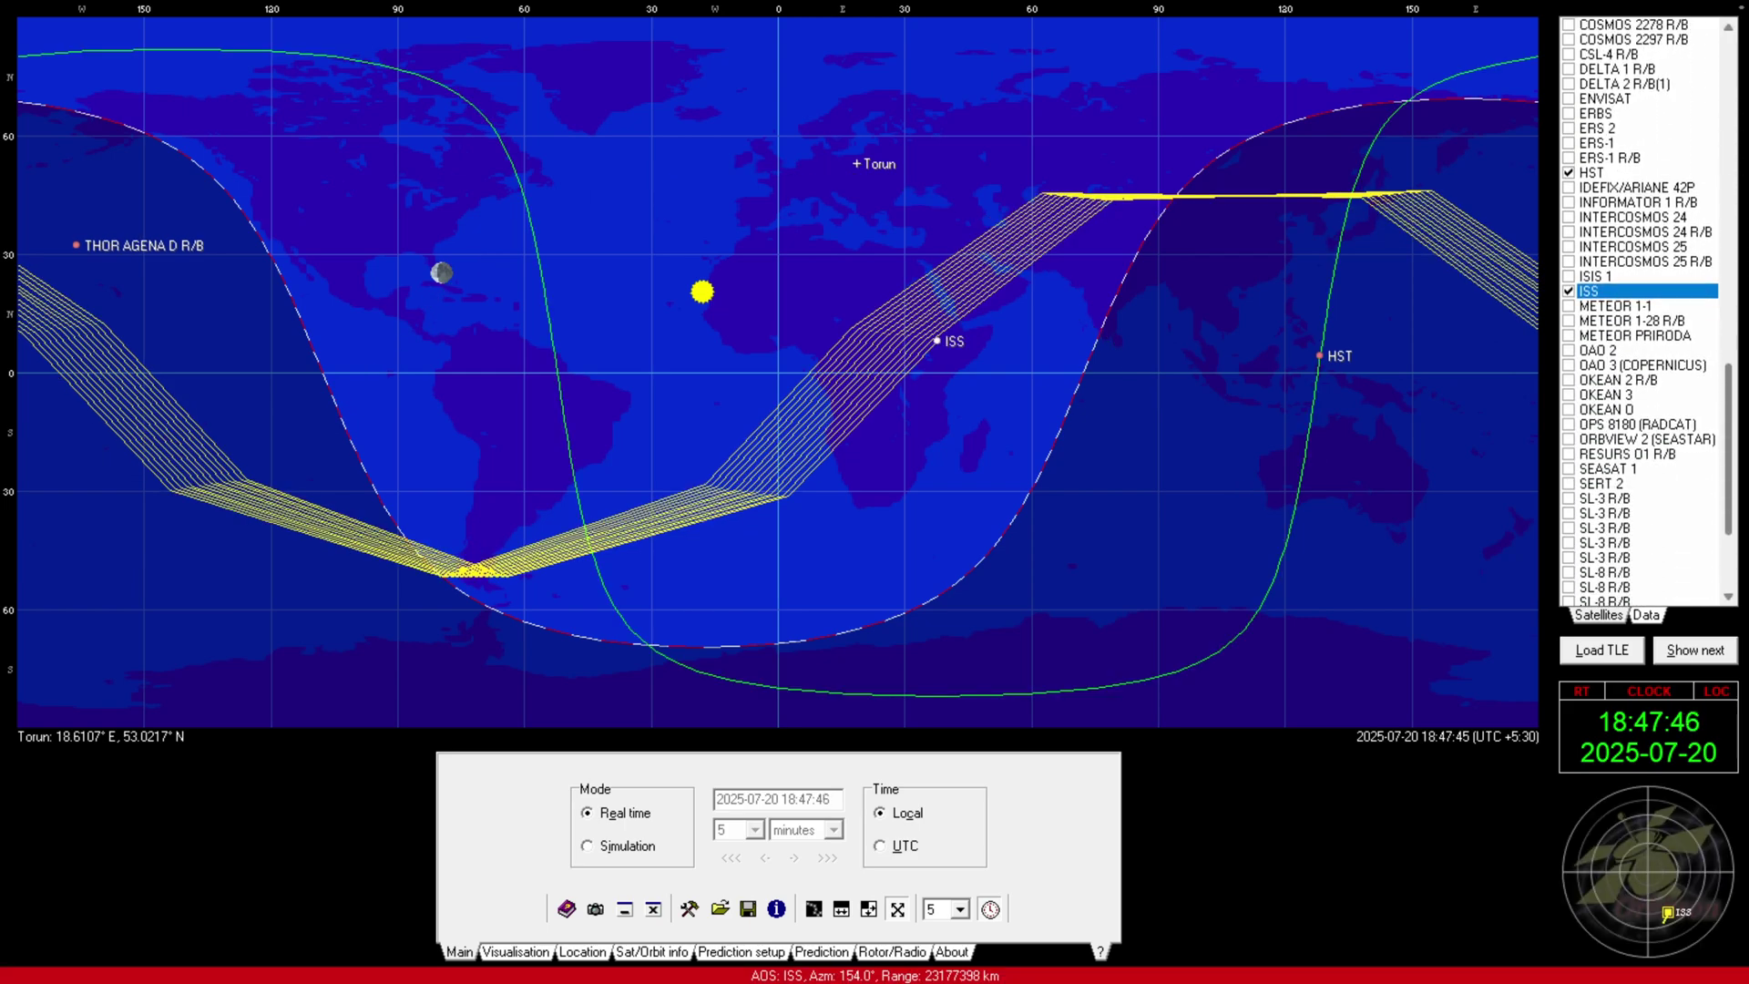
{"action": "scroll", "coordinate": [1644, 273], "scroll_direction": "down", "scroll_amount": 4}
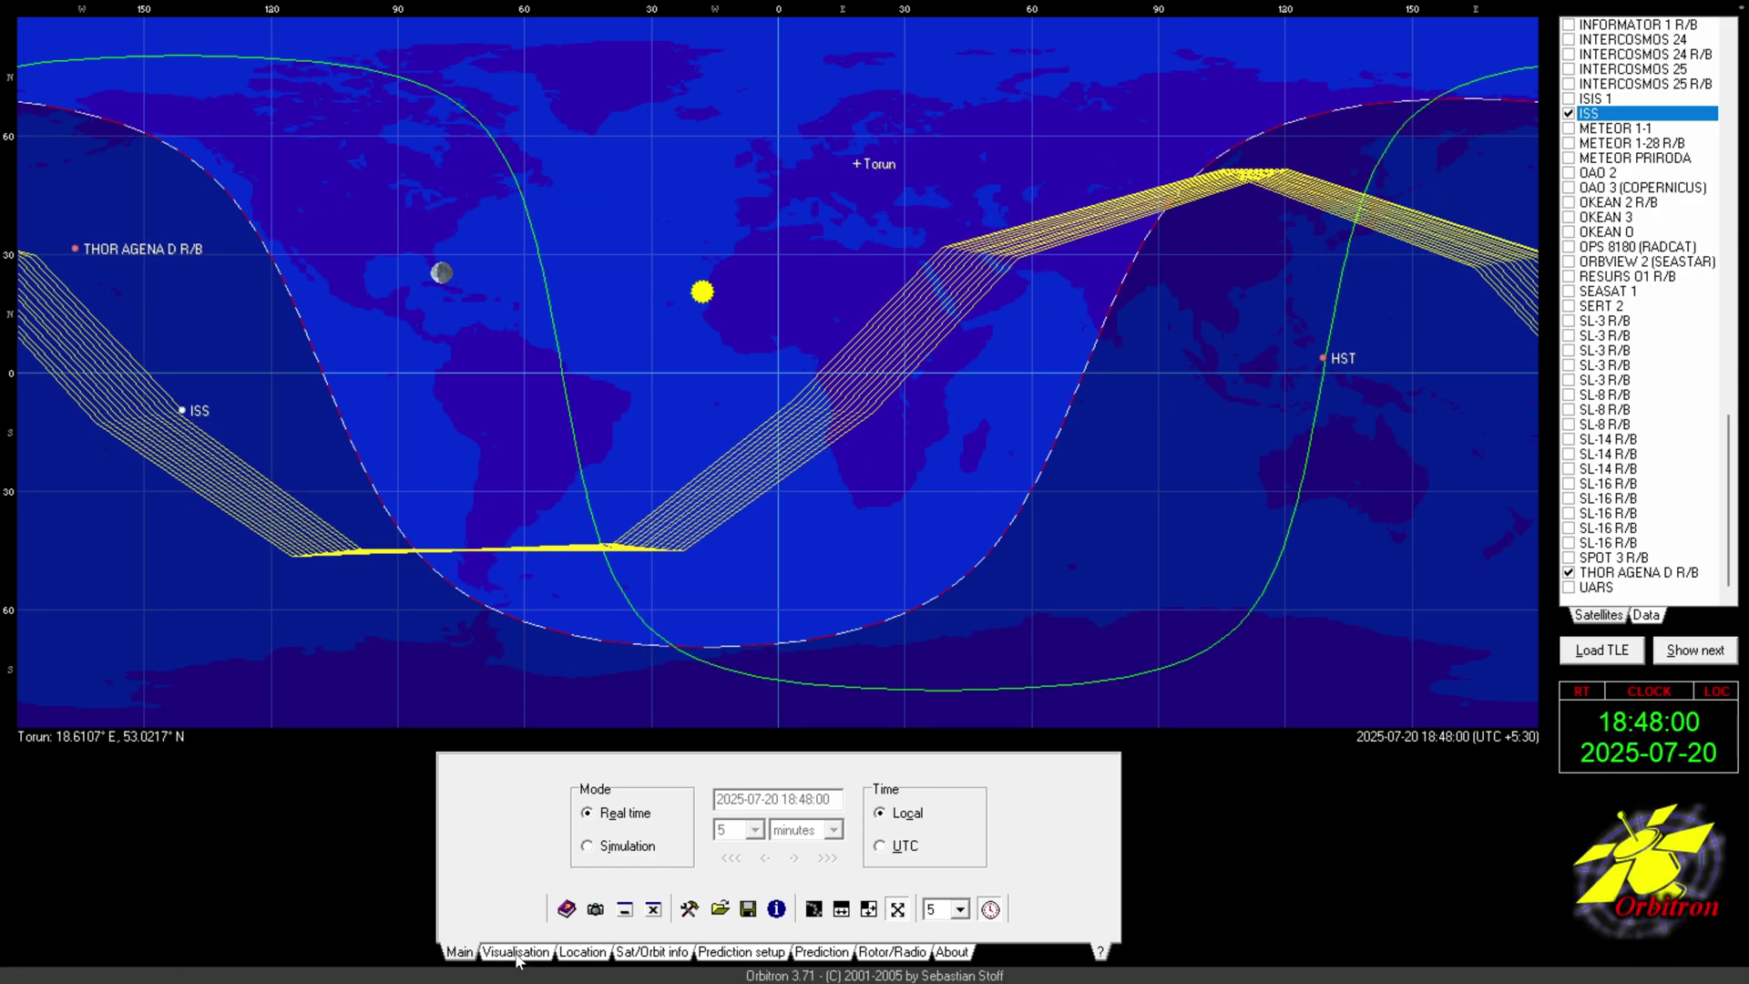
{"action": "left_click", "coordinate": [549, 956]}
{"action": "left_click", "coordinate": [577, 956]}
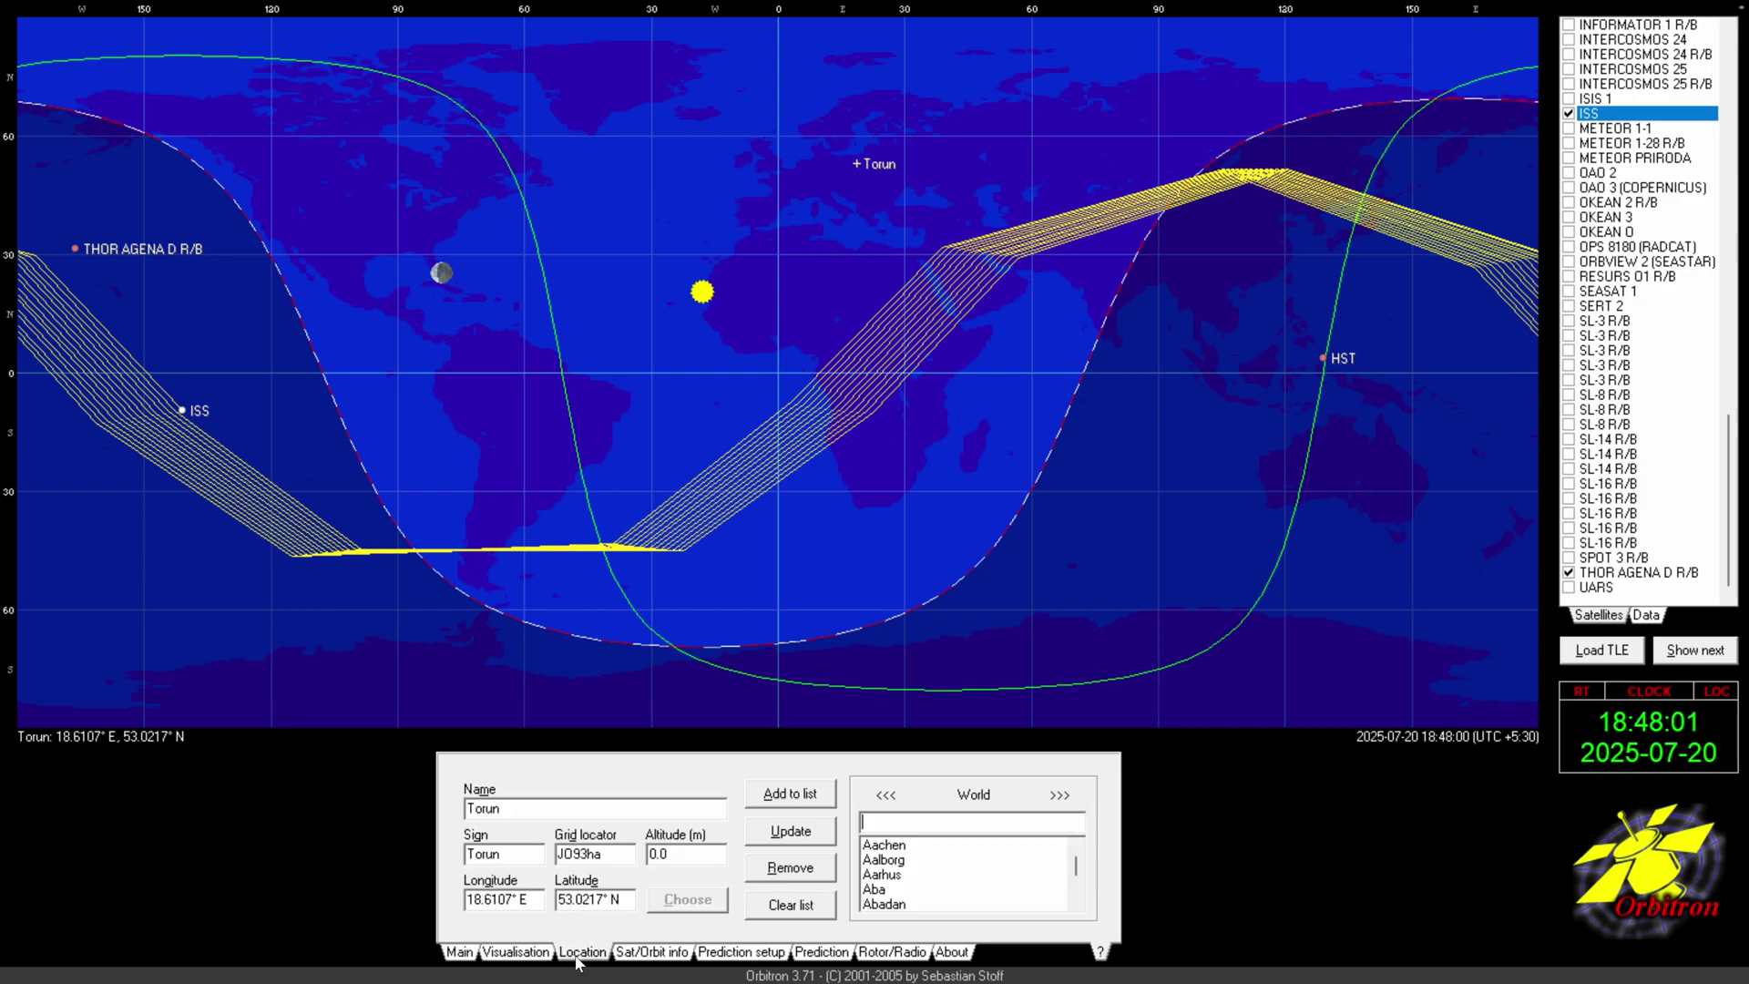
{"action": "left_click", "coordinate": [667, 956]}
{"action": "left_click", "coordinate": [737, 954]}
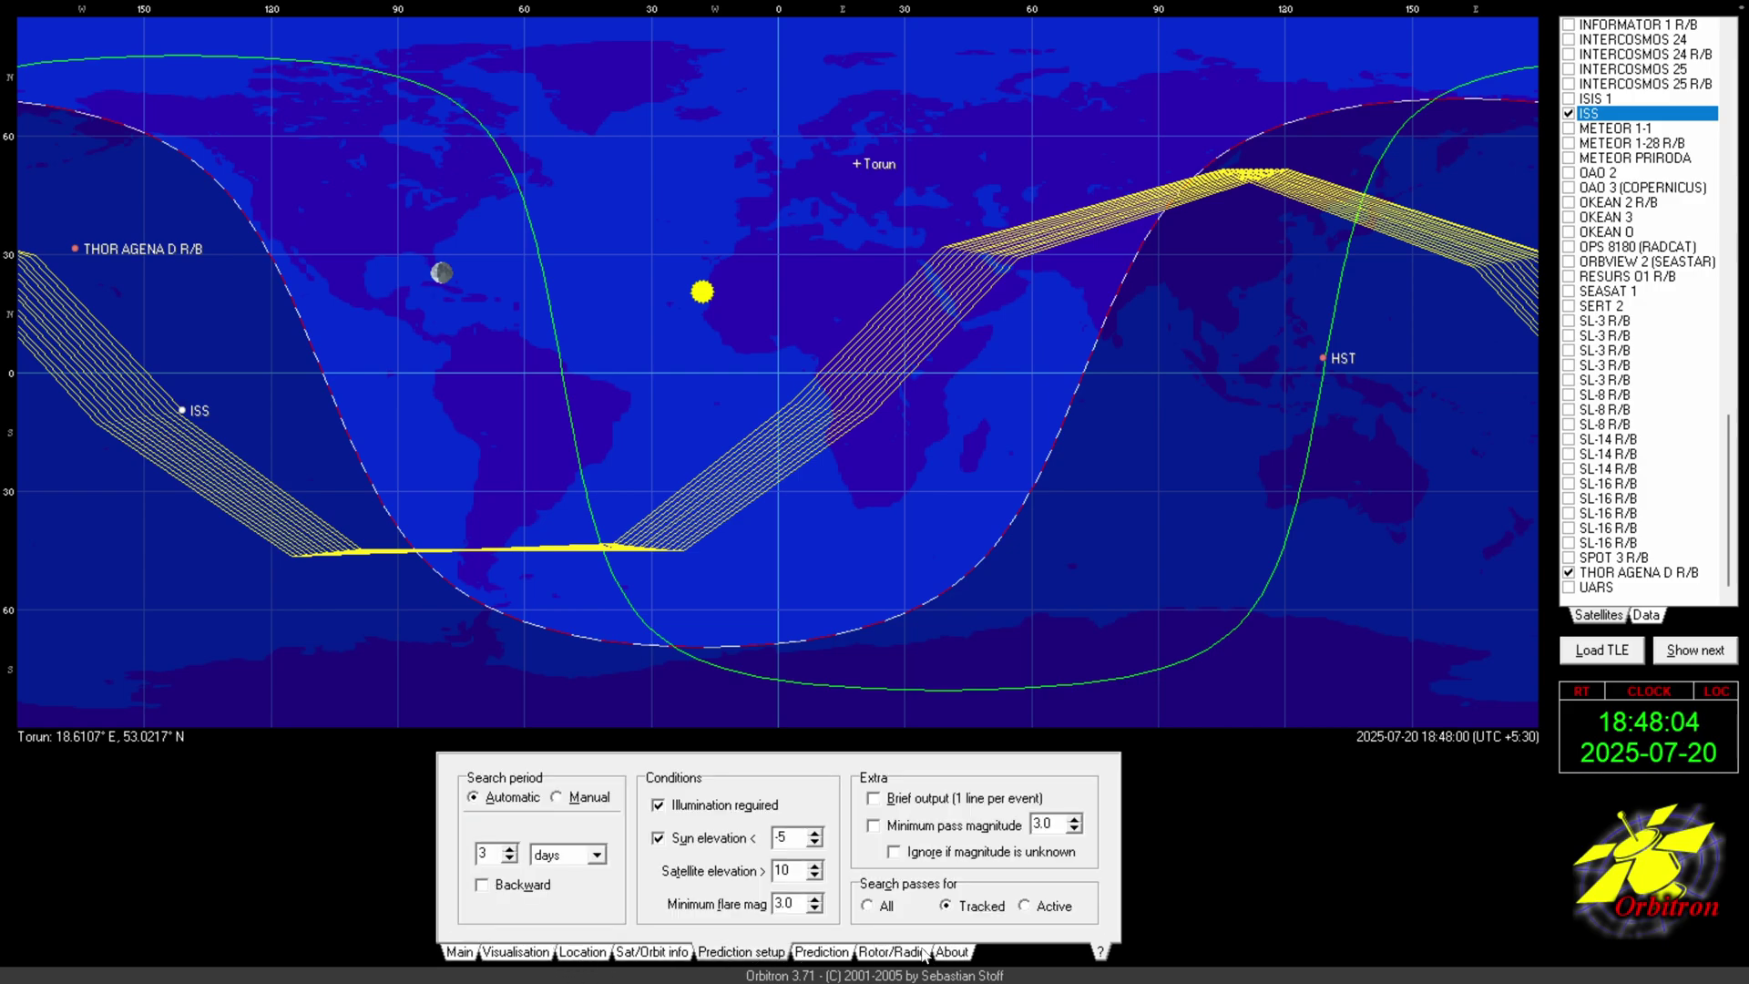
{"action": "left_click", "coordinate": [458, 952]}
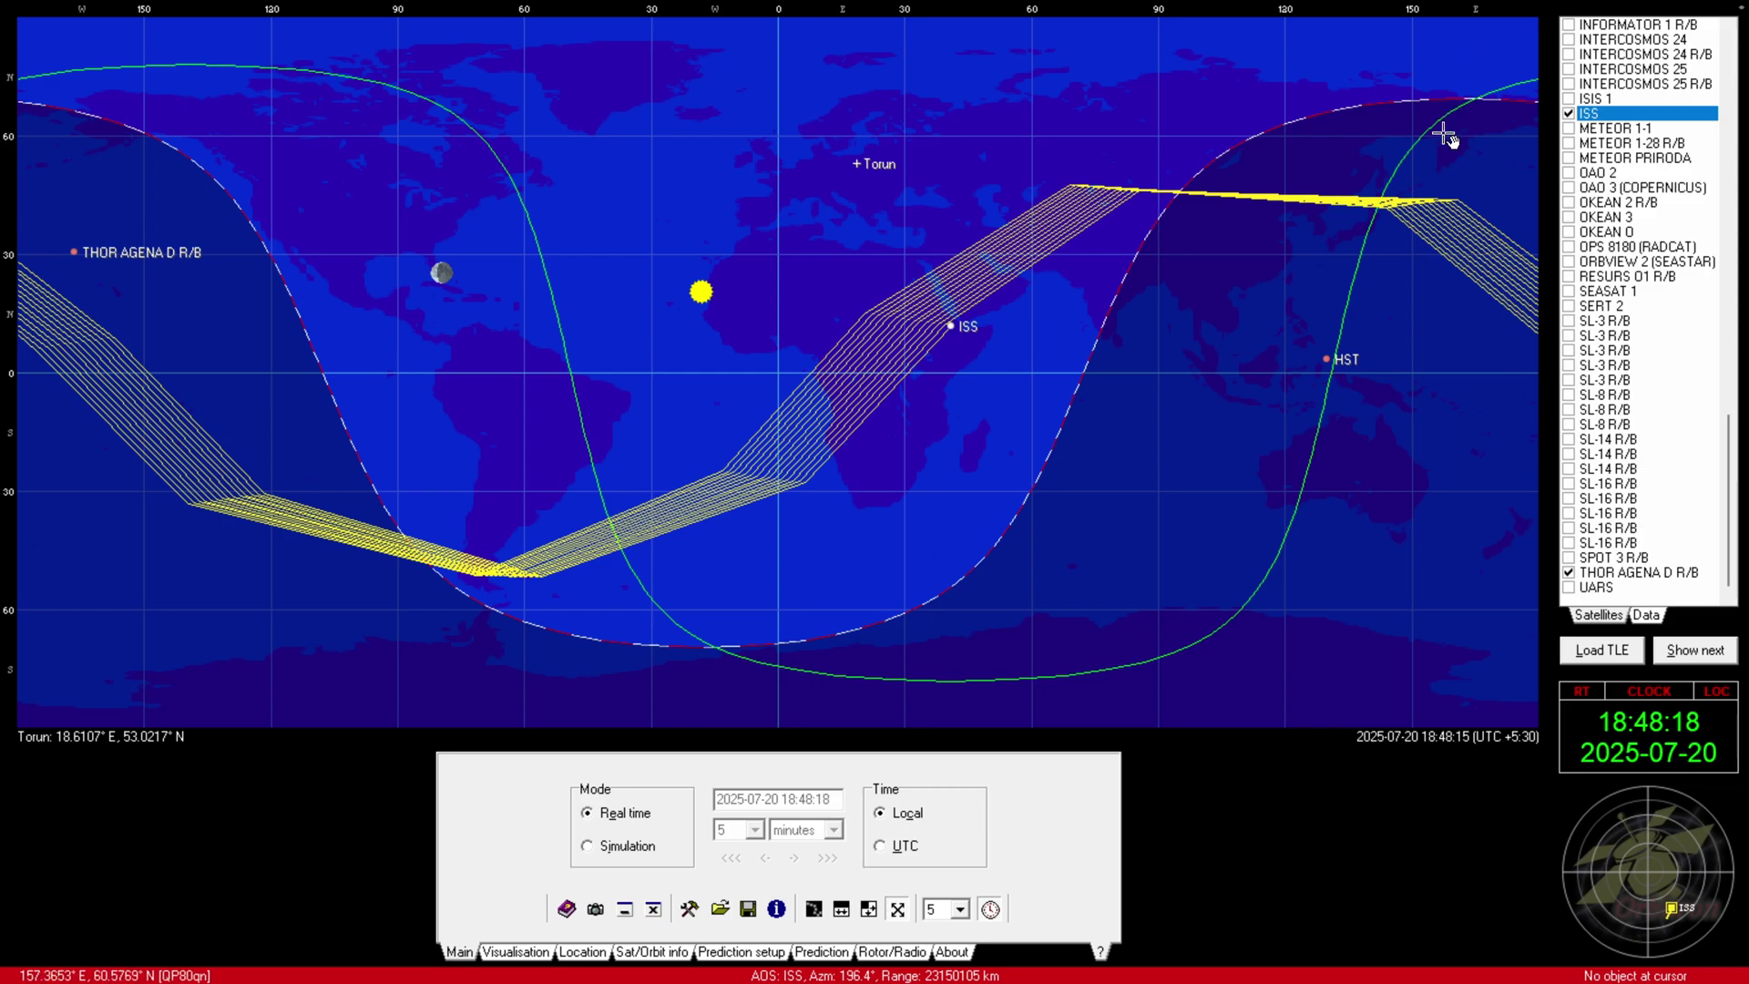
{"action": "left_click", "coordinate": [1617, 655]}
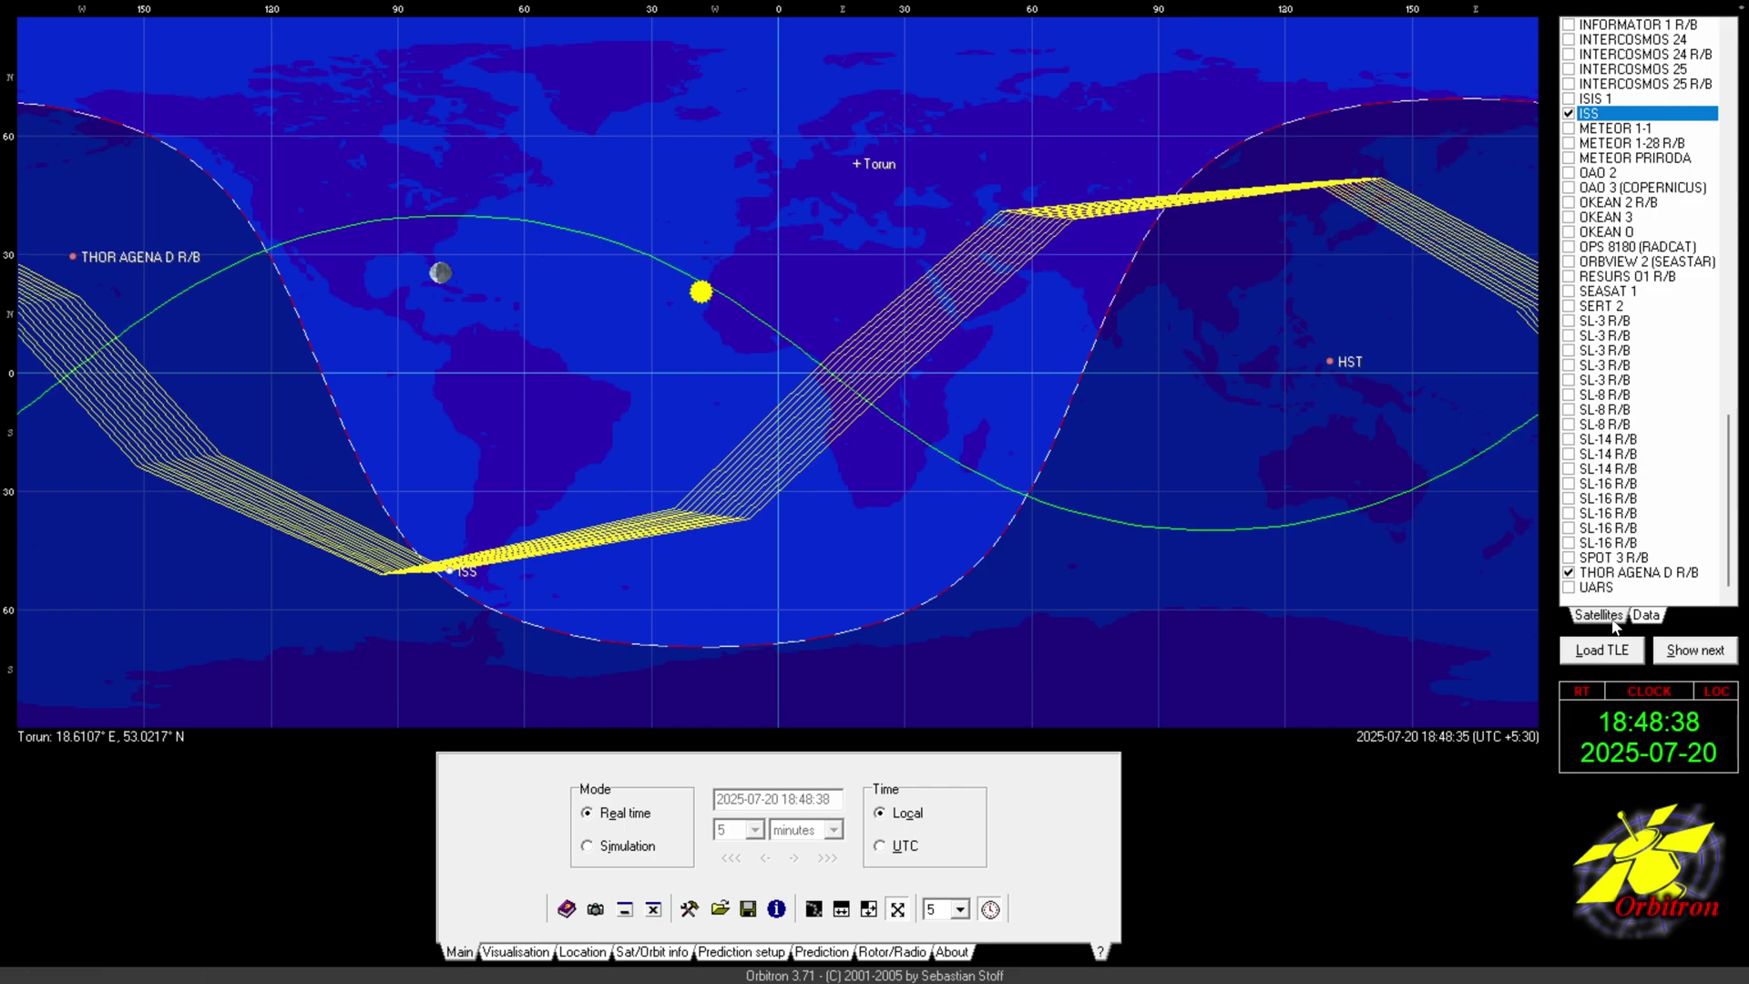
{"action": "left_click", "coordinate": [1608, 659]}
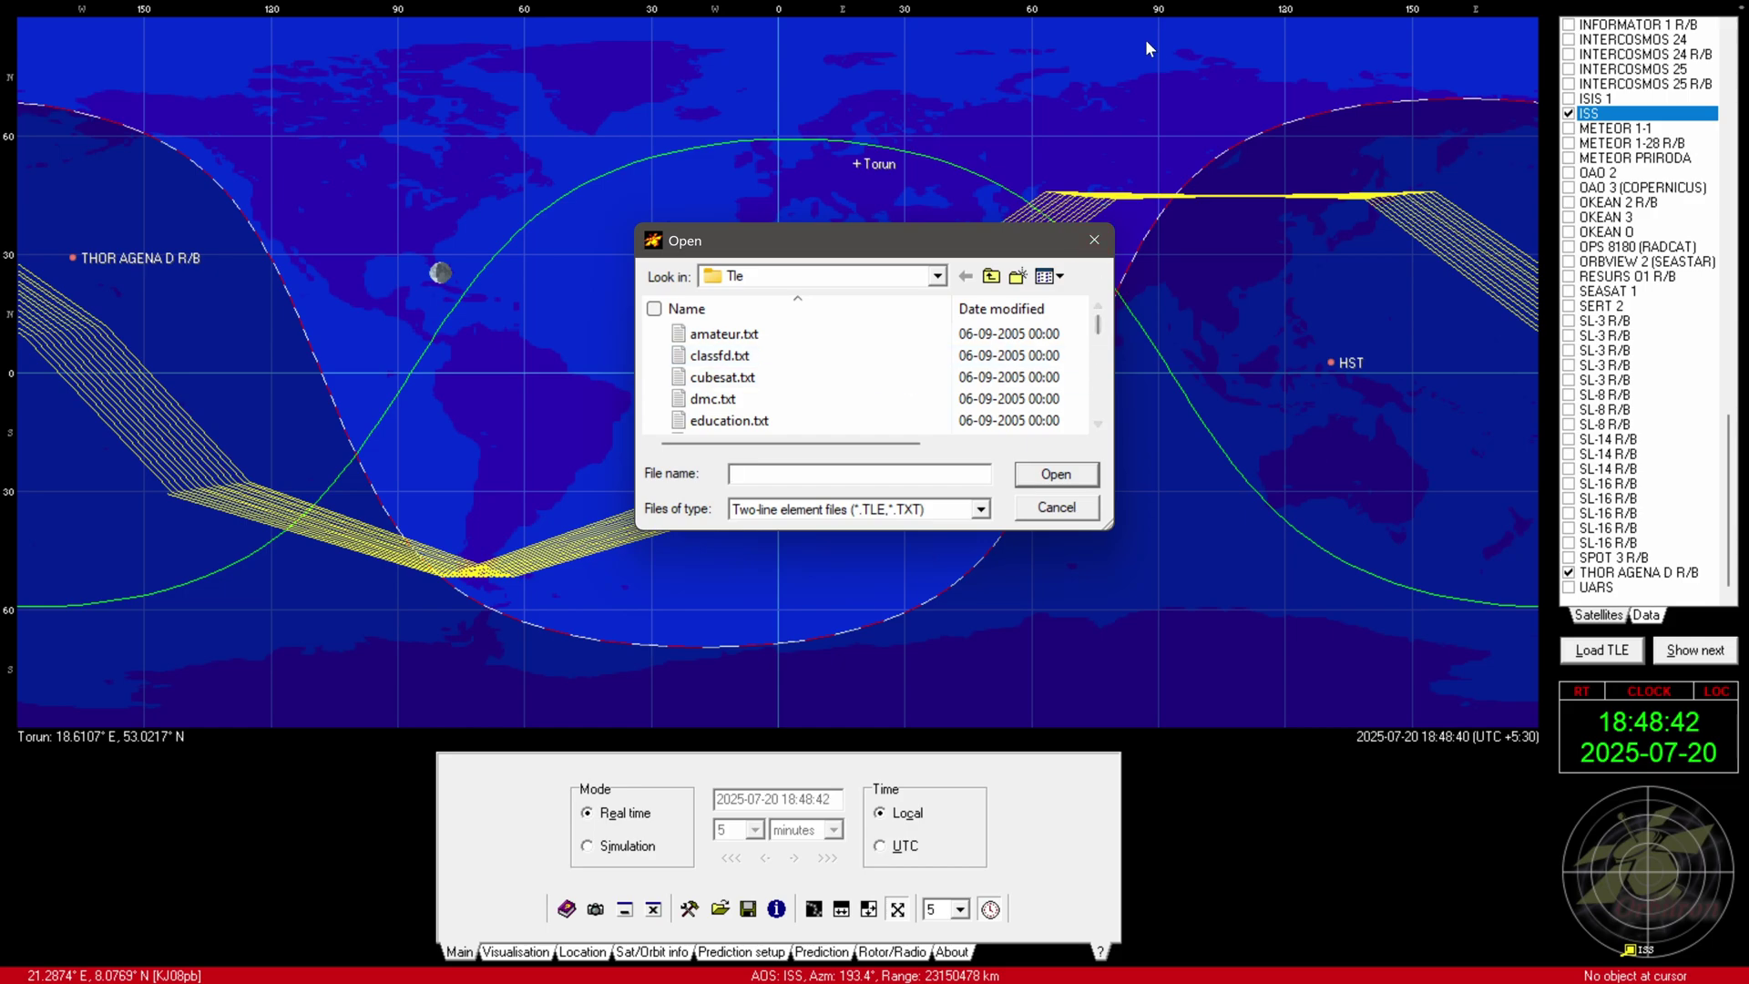
{"action": "left_click", "coordinate": [1079, 244]}
Load the weather satellite TLE file weather.txt from the Tle folder
{"action": "left_click", "coordinate": [1624, 661]}
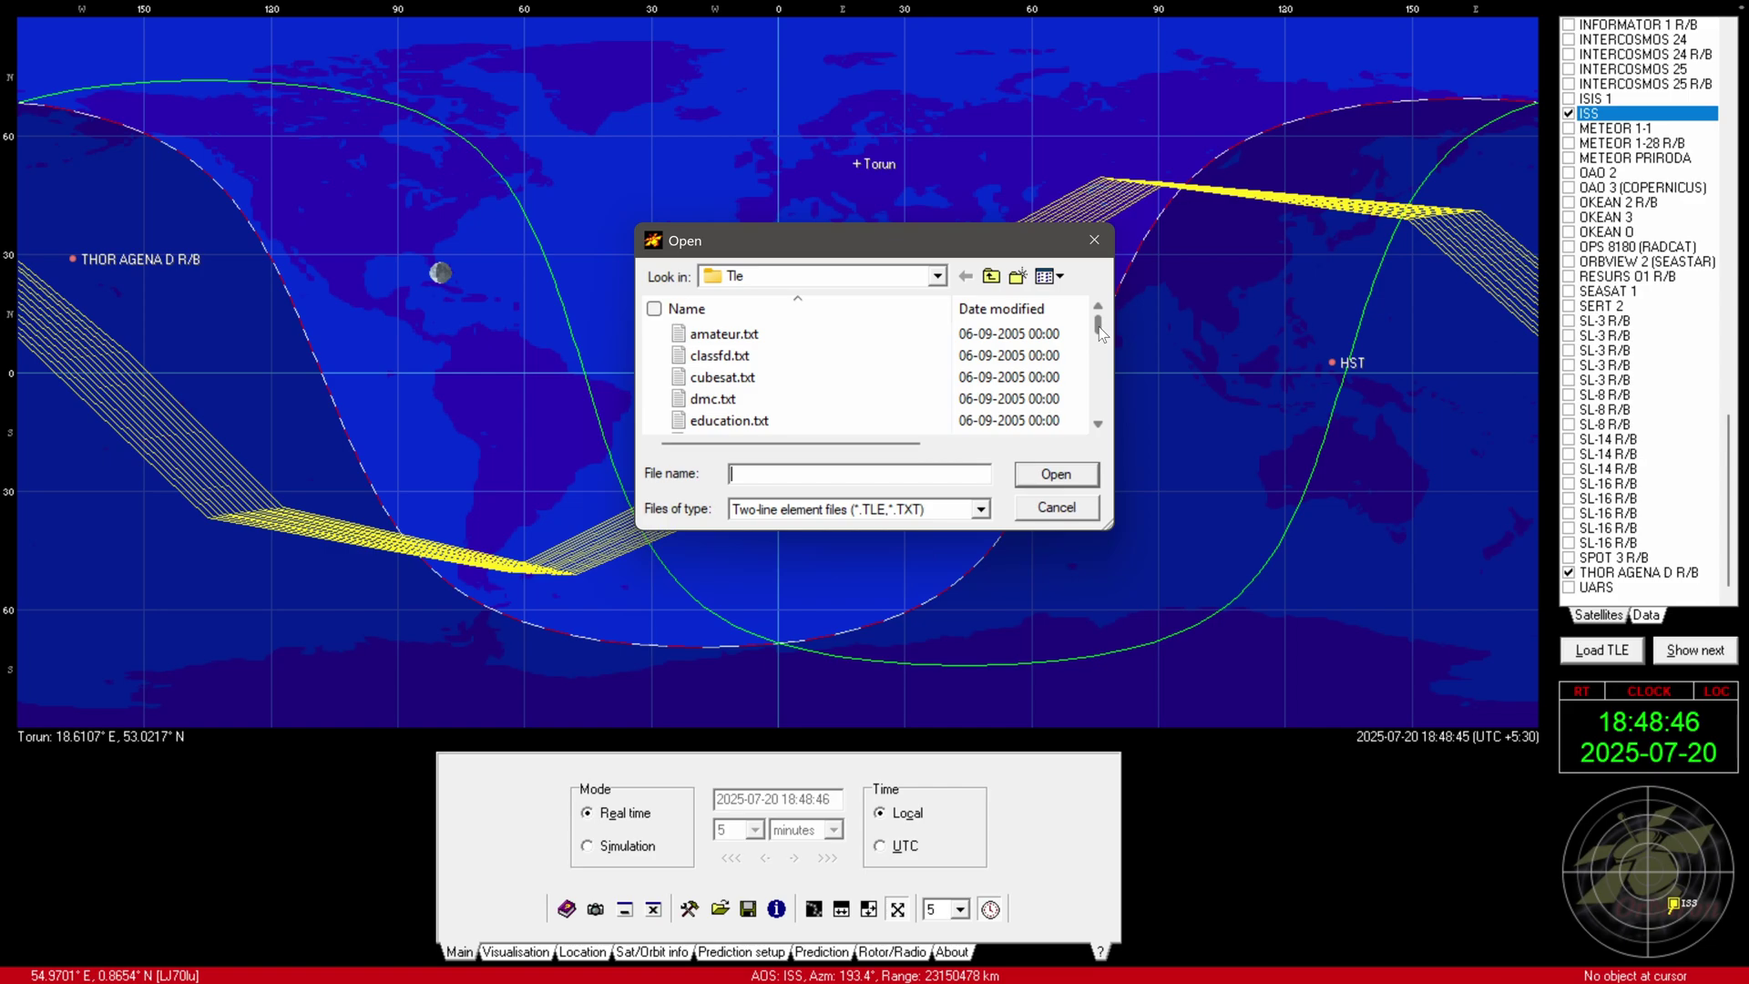
{"action": "mouse_move", "coordinate": [1098, 328]}
{"action": "left_mouse_down"}
{"action": "mouse_move", "coordinate": [1118, 437]}
{"action": "mouse_move", "coordinate": [1116, 332]}
{"action": "left_mouse_up"}
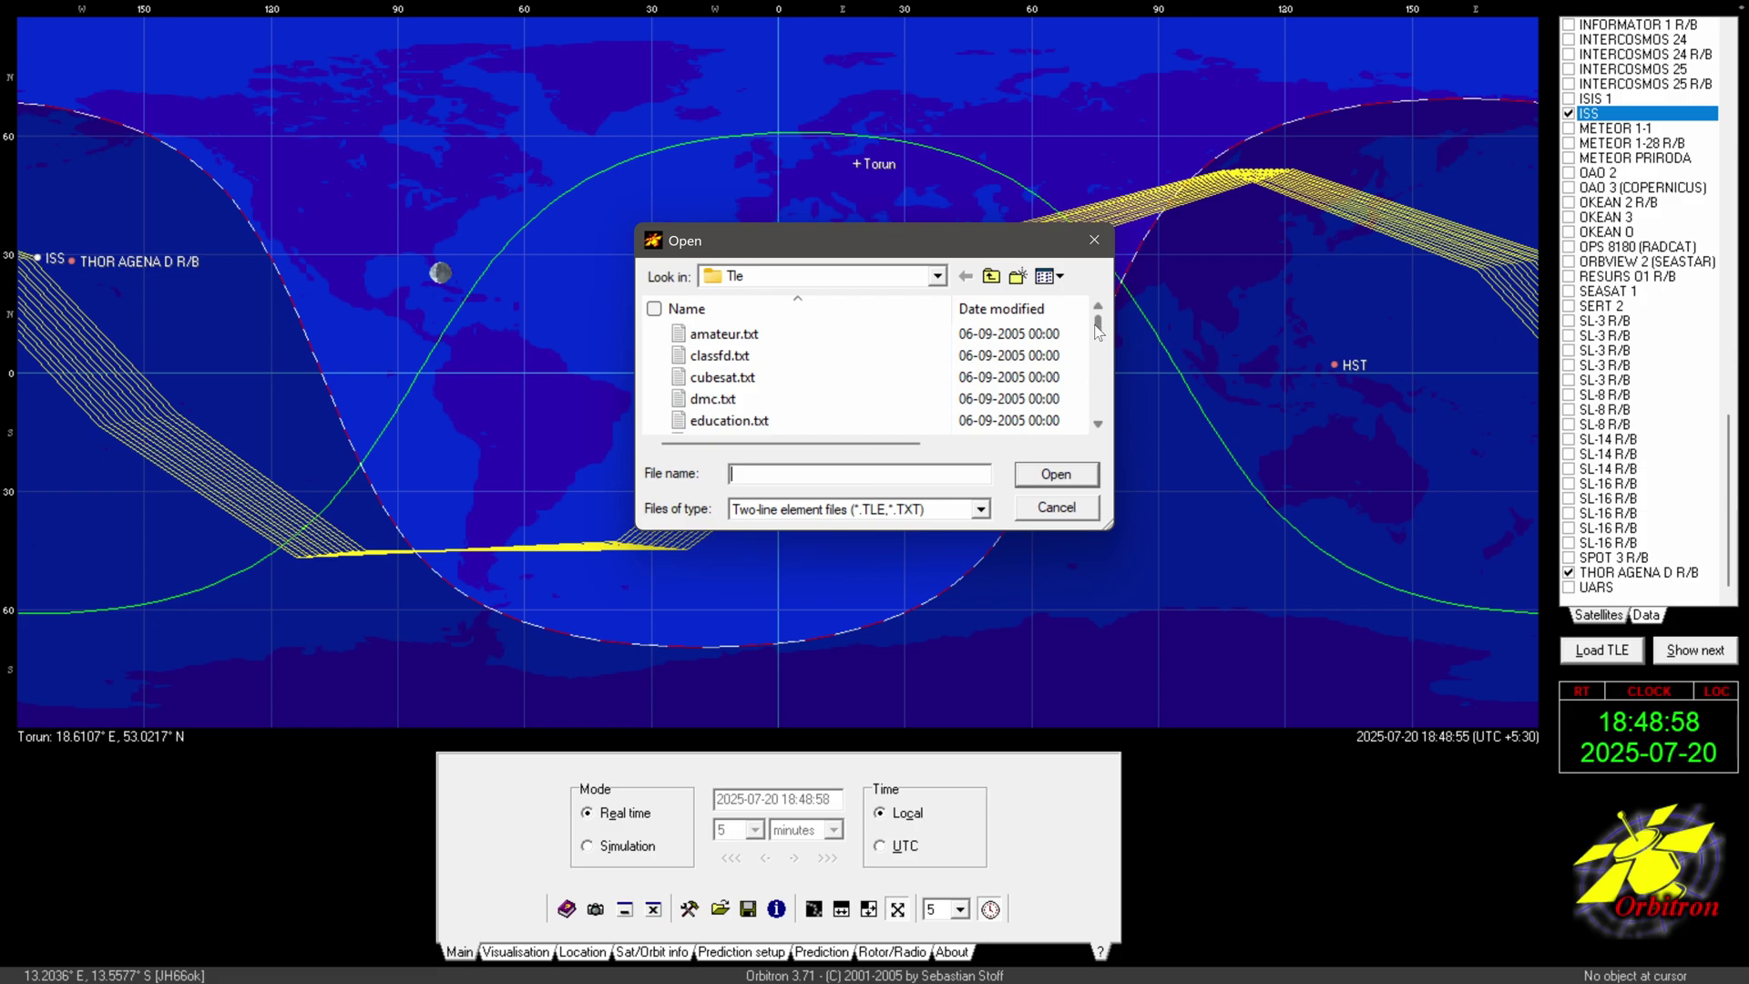
{"action": "scroll", "coordinate": [1098, 333], "scroll_direction": "down", "scroll_amount": 1}
{"action": "left_click_drag", "start_coordinate": [1097, 339], "coordinate": [1103, 414]}
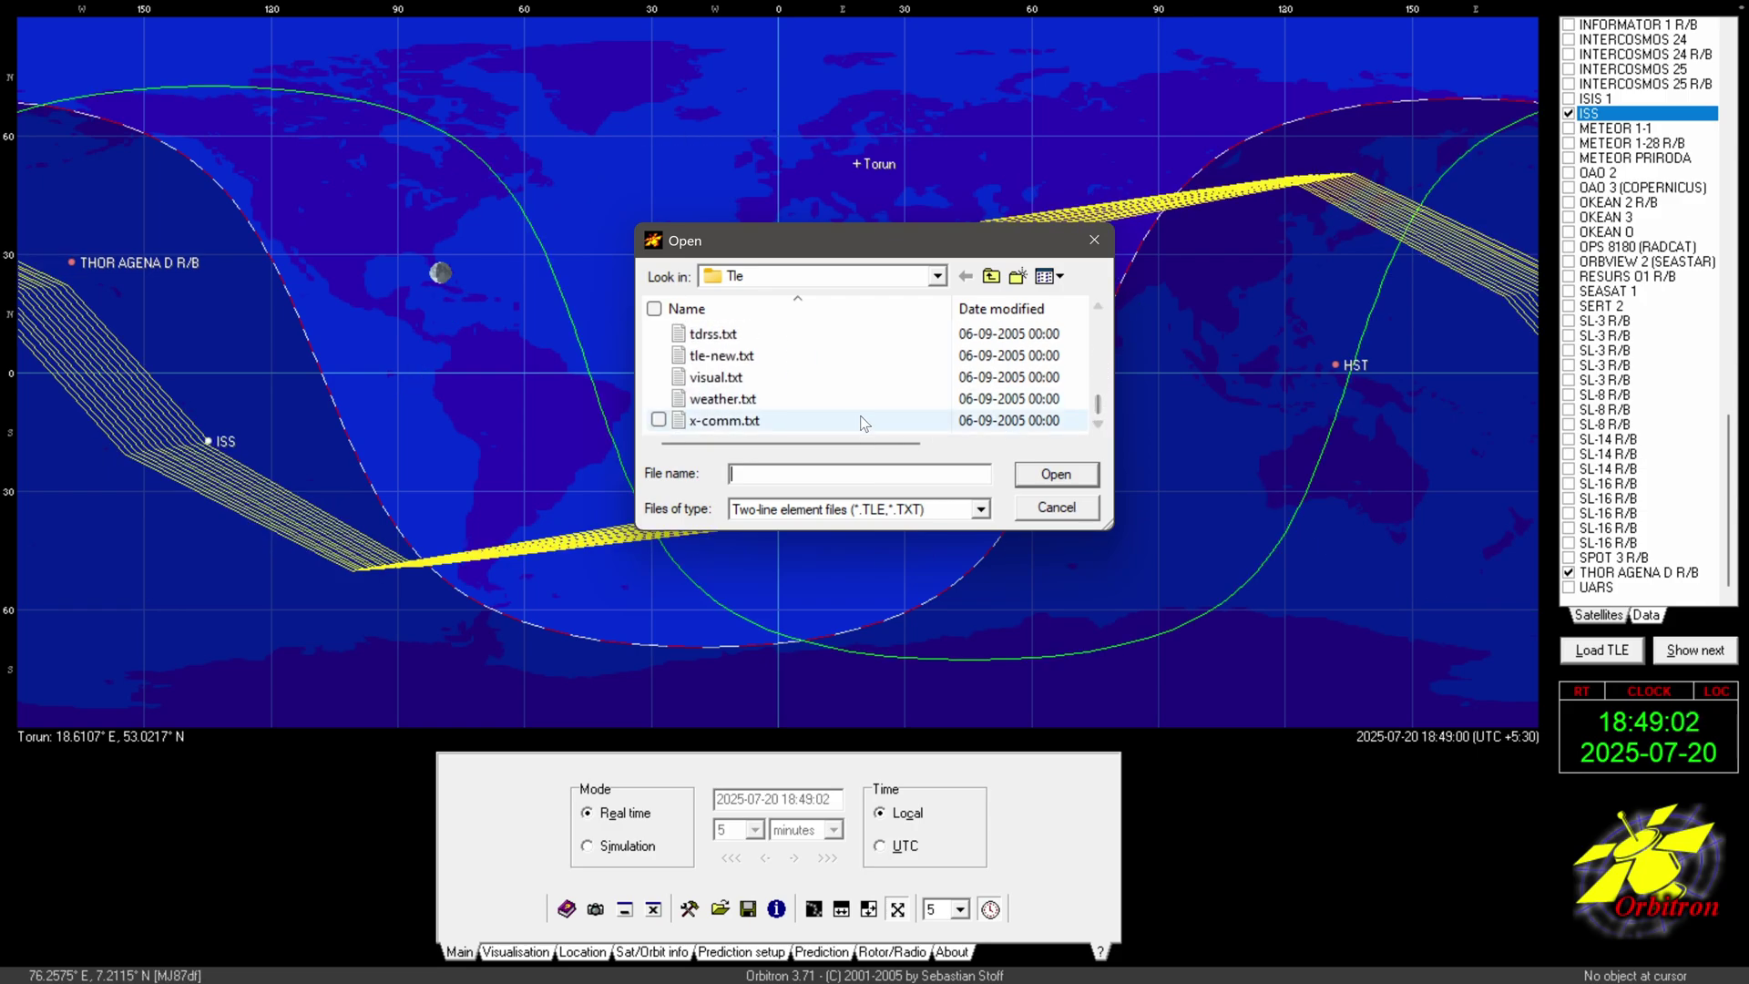
{"action": "left_click", "coordinate": [854, 401]}
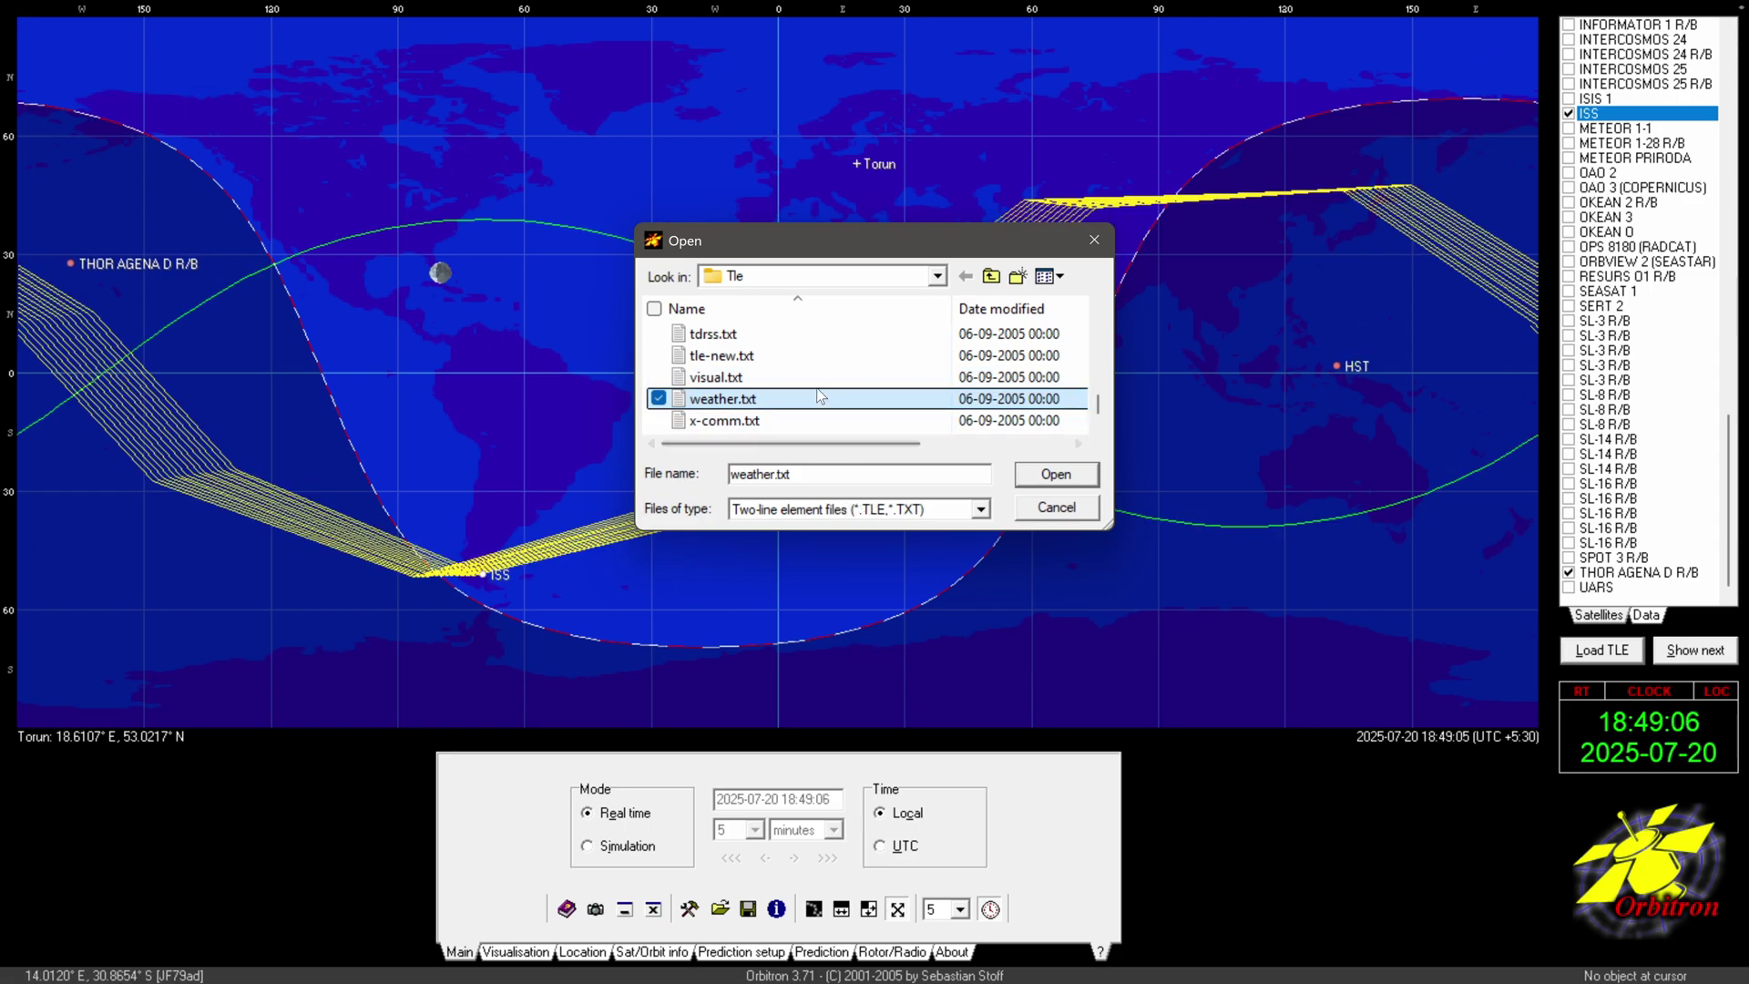
{"action": "left_click", "coordinate": [1051, 474]}
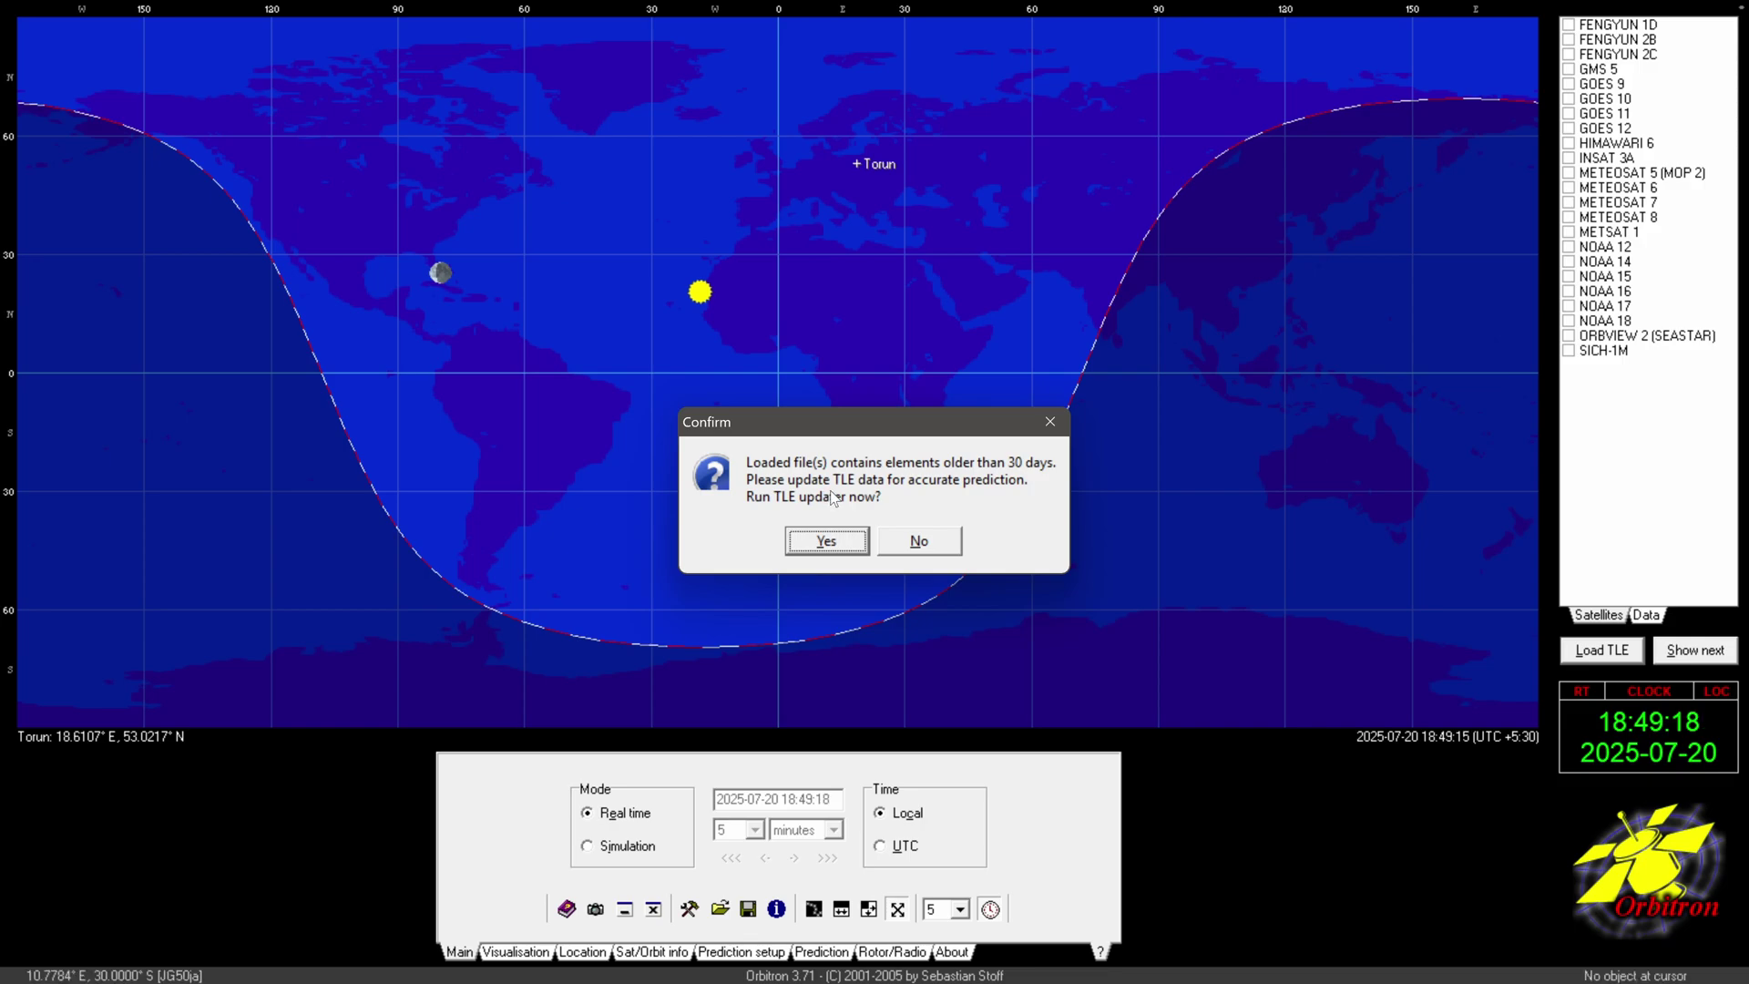
{"action": "left_click", "coordinate": [847, 540]}
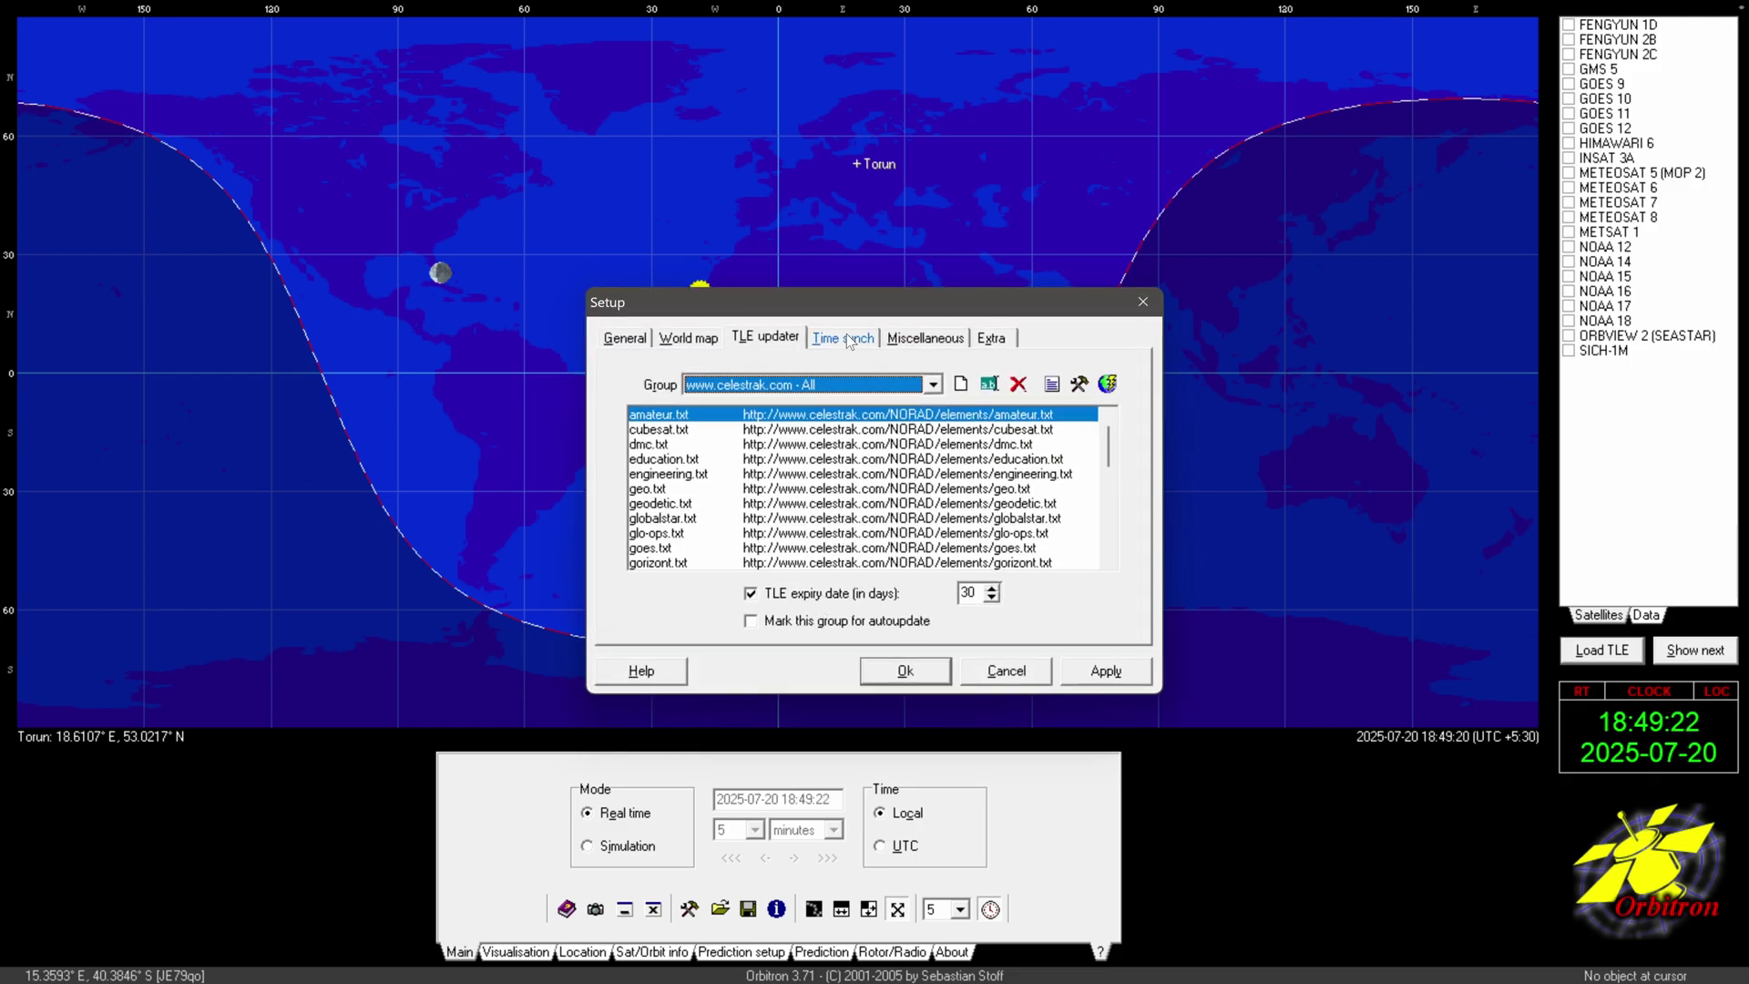
{"action": "left_click", "coordinate": [923, 624]}
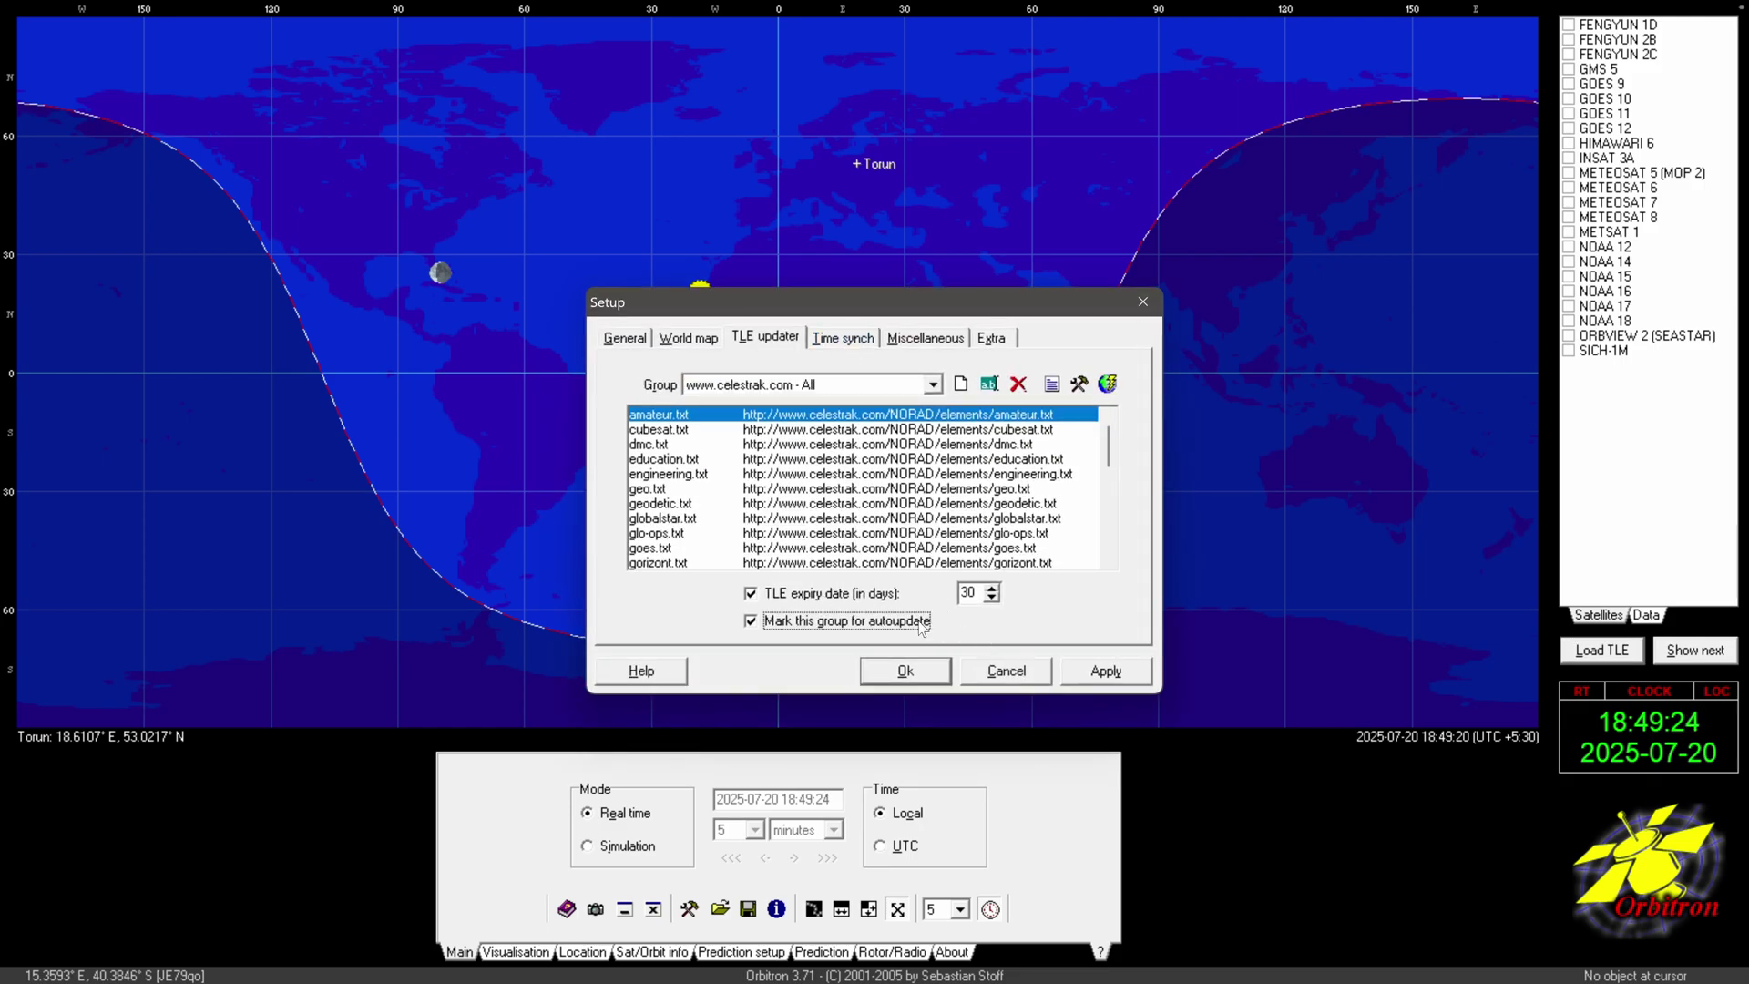
{"action": "left_click", "coordinate": [1090, 667]}
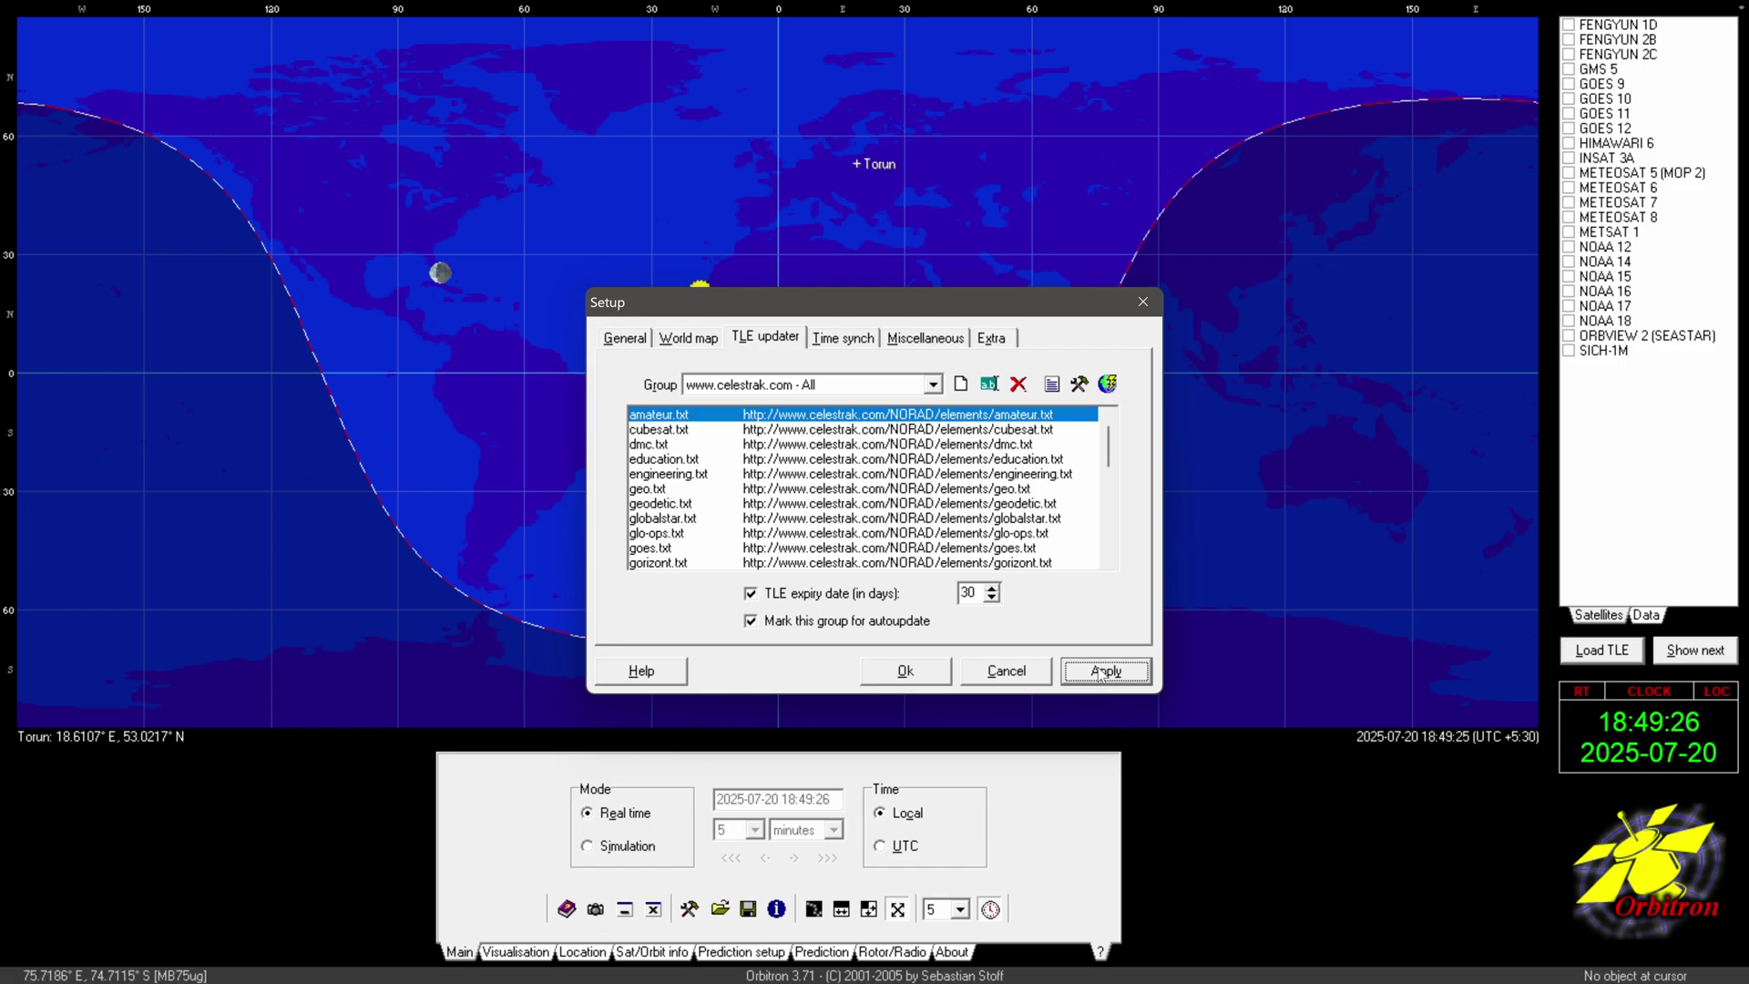
Close the setup, reload the weather TLE file and run the TLE updater to download the current satellite elements
{"action": "left_click", "coordinate": [938, 672]}
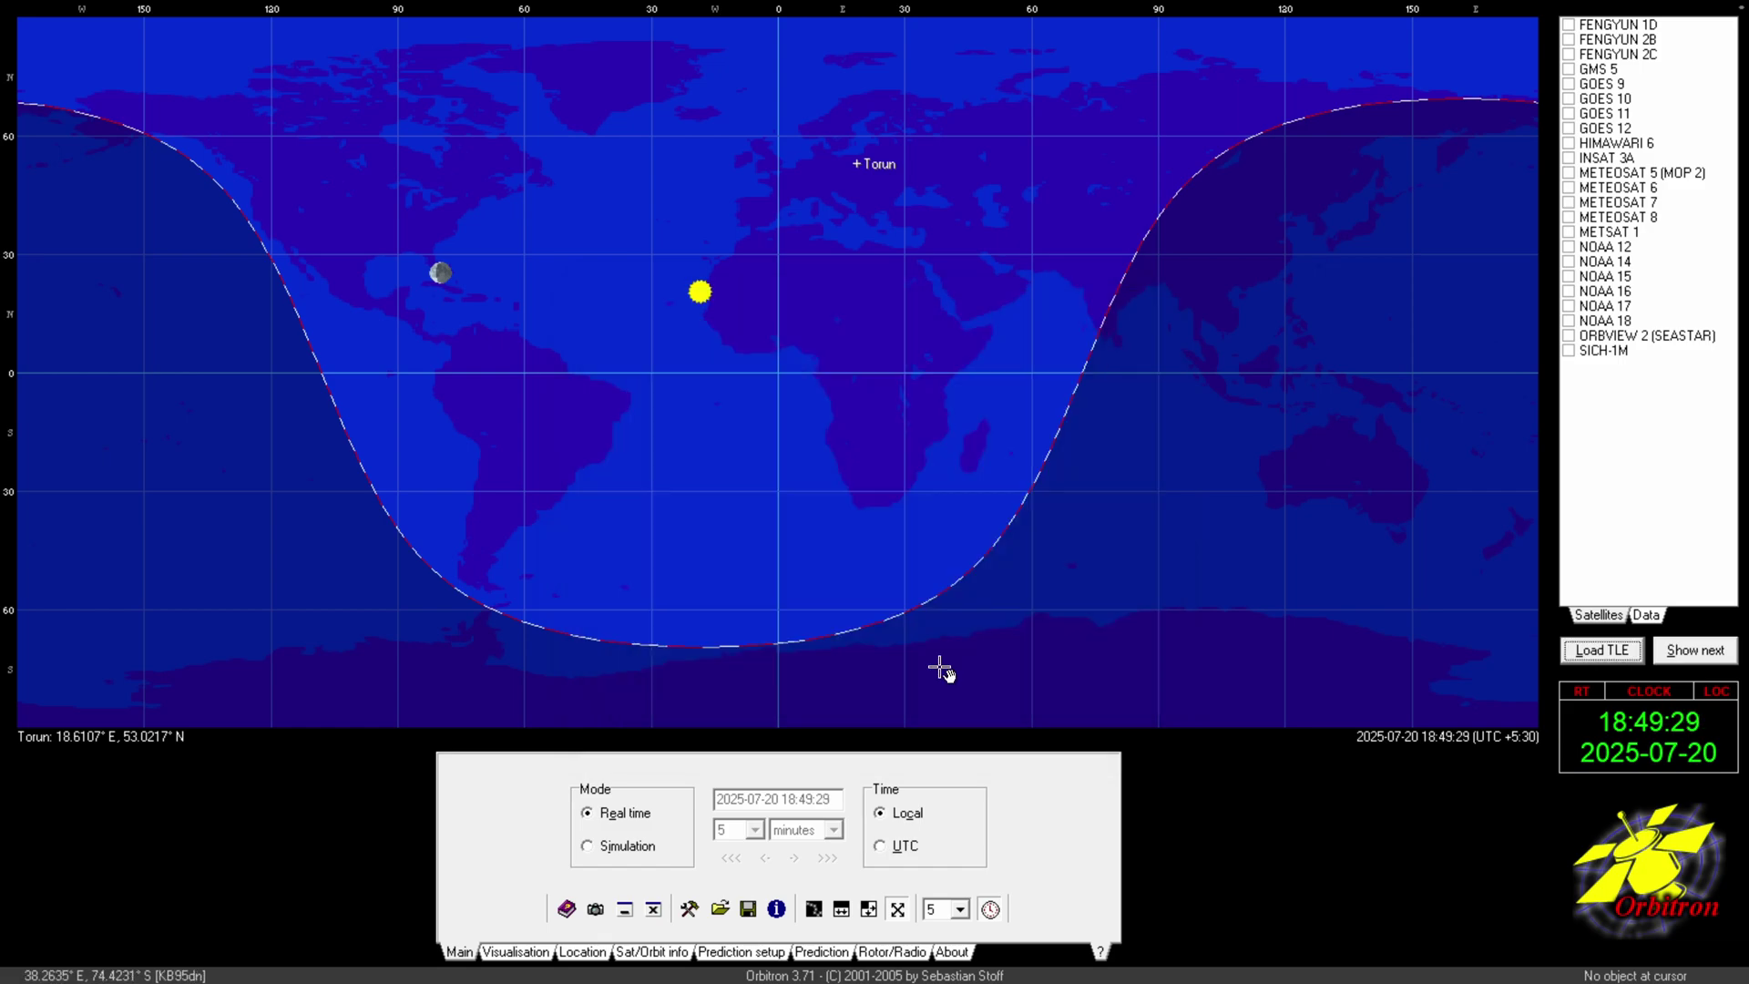
{"action": "left_click", "coordinate": [1596, 652]}
{"action": "left_click", "coordinate": [1069, 487]}
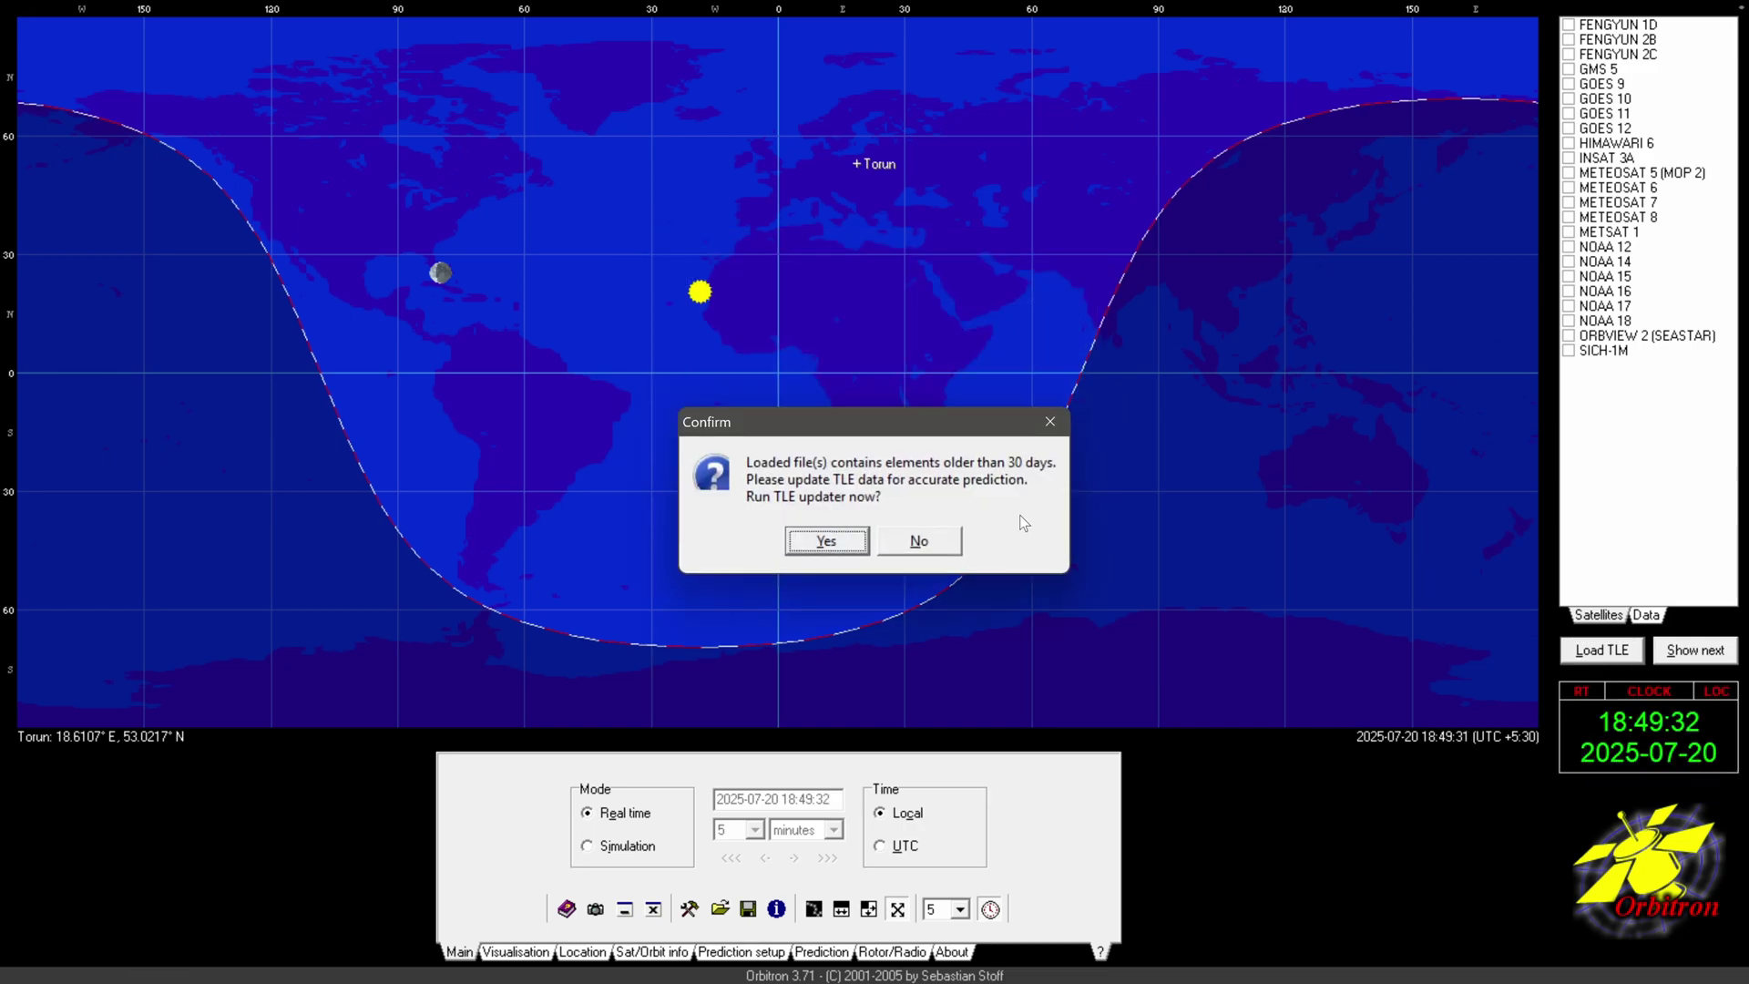
{"action": "left_click", "coordinate": [825, 540]}
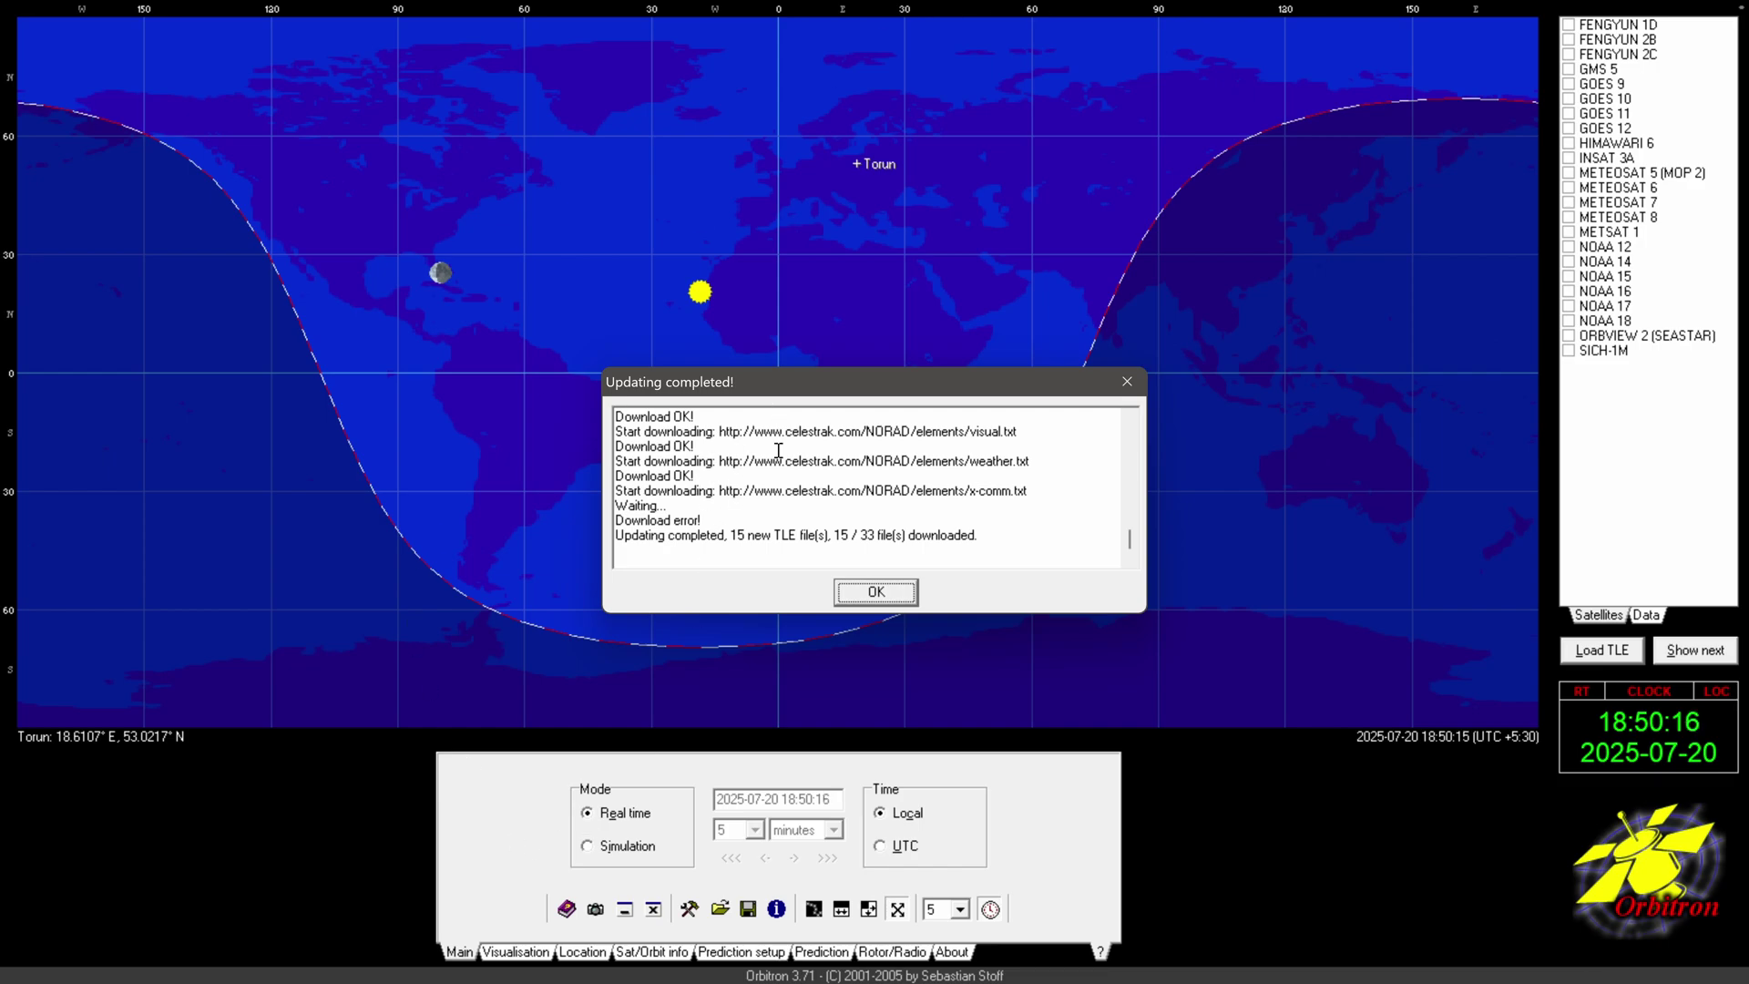
{"action": "left_click", "coordinate": [880, 591]}
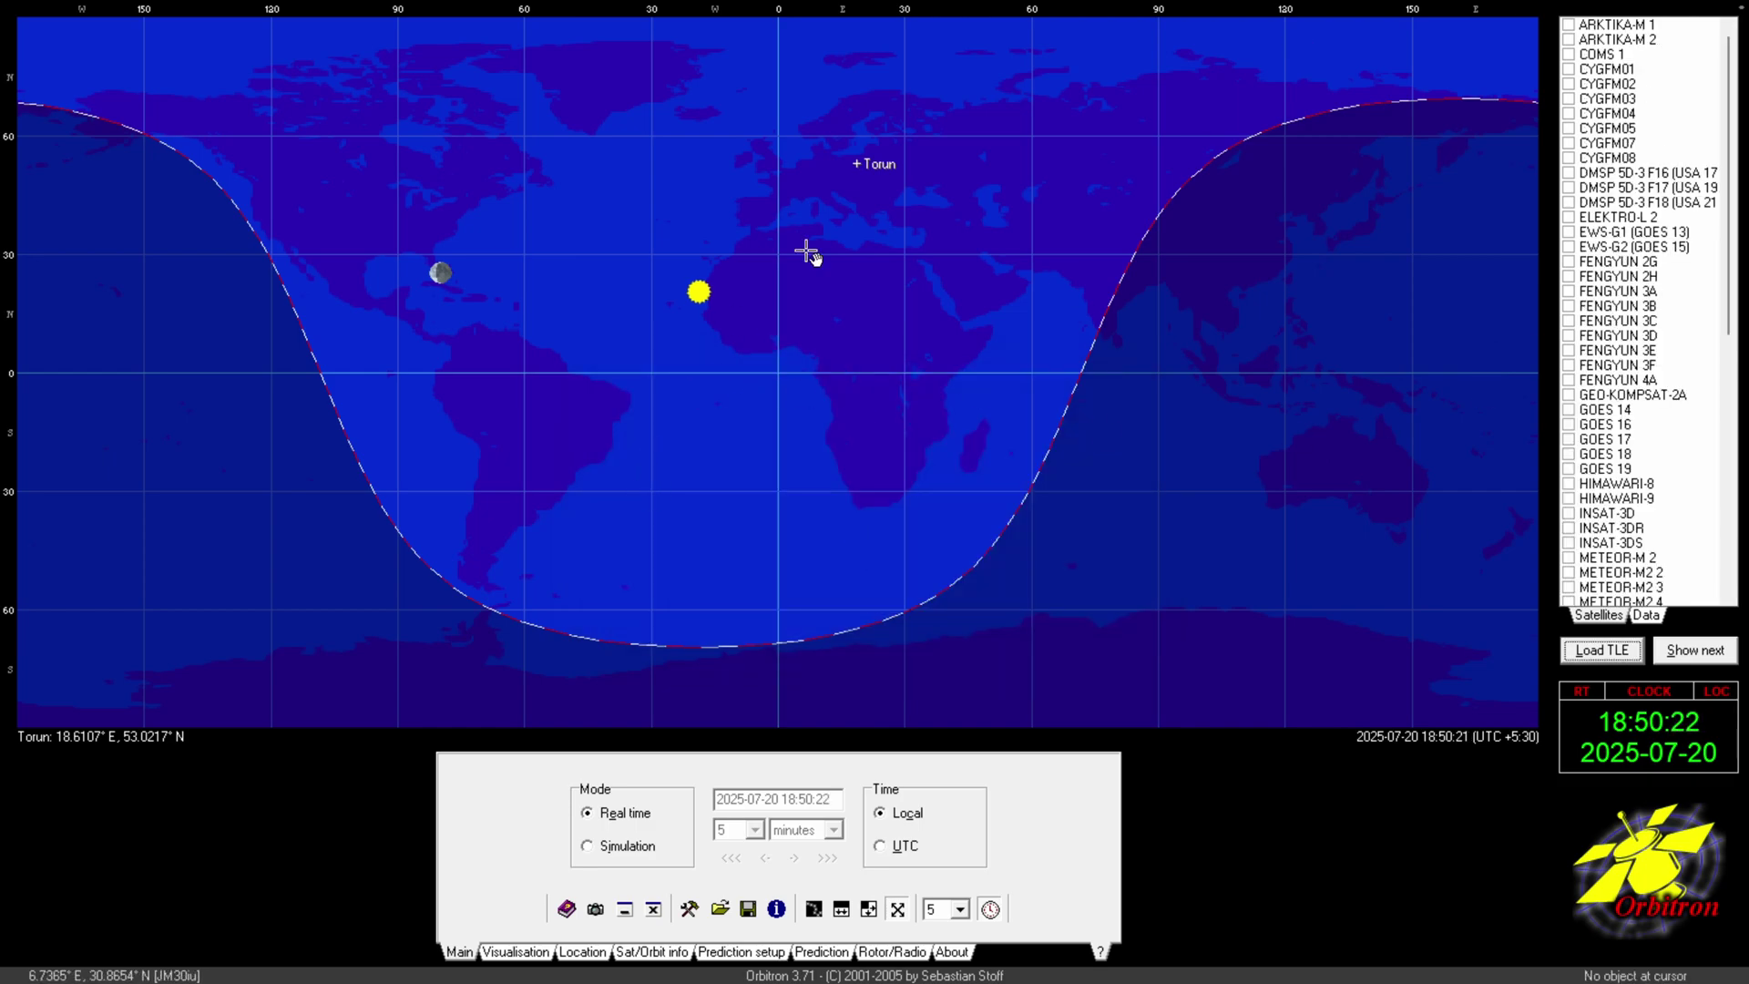
Look through the updated satellite list and preview the orbit of CYGFM01 on the map before hiding it again
{"action": "scroll", "coordinate": [1724, 301], "scroll_direction": "down", "scroll_amount": 11}
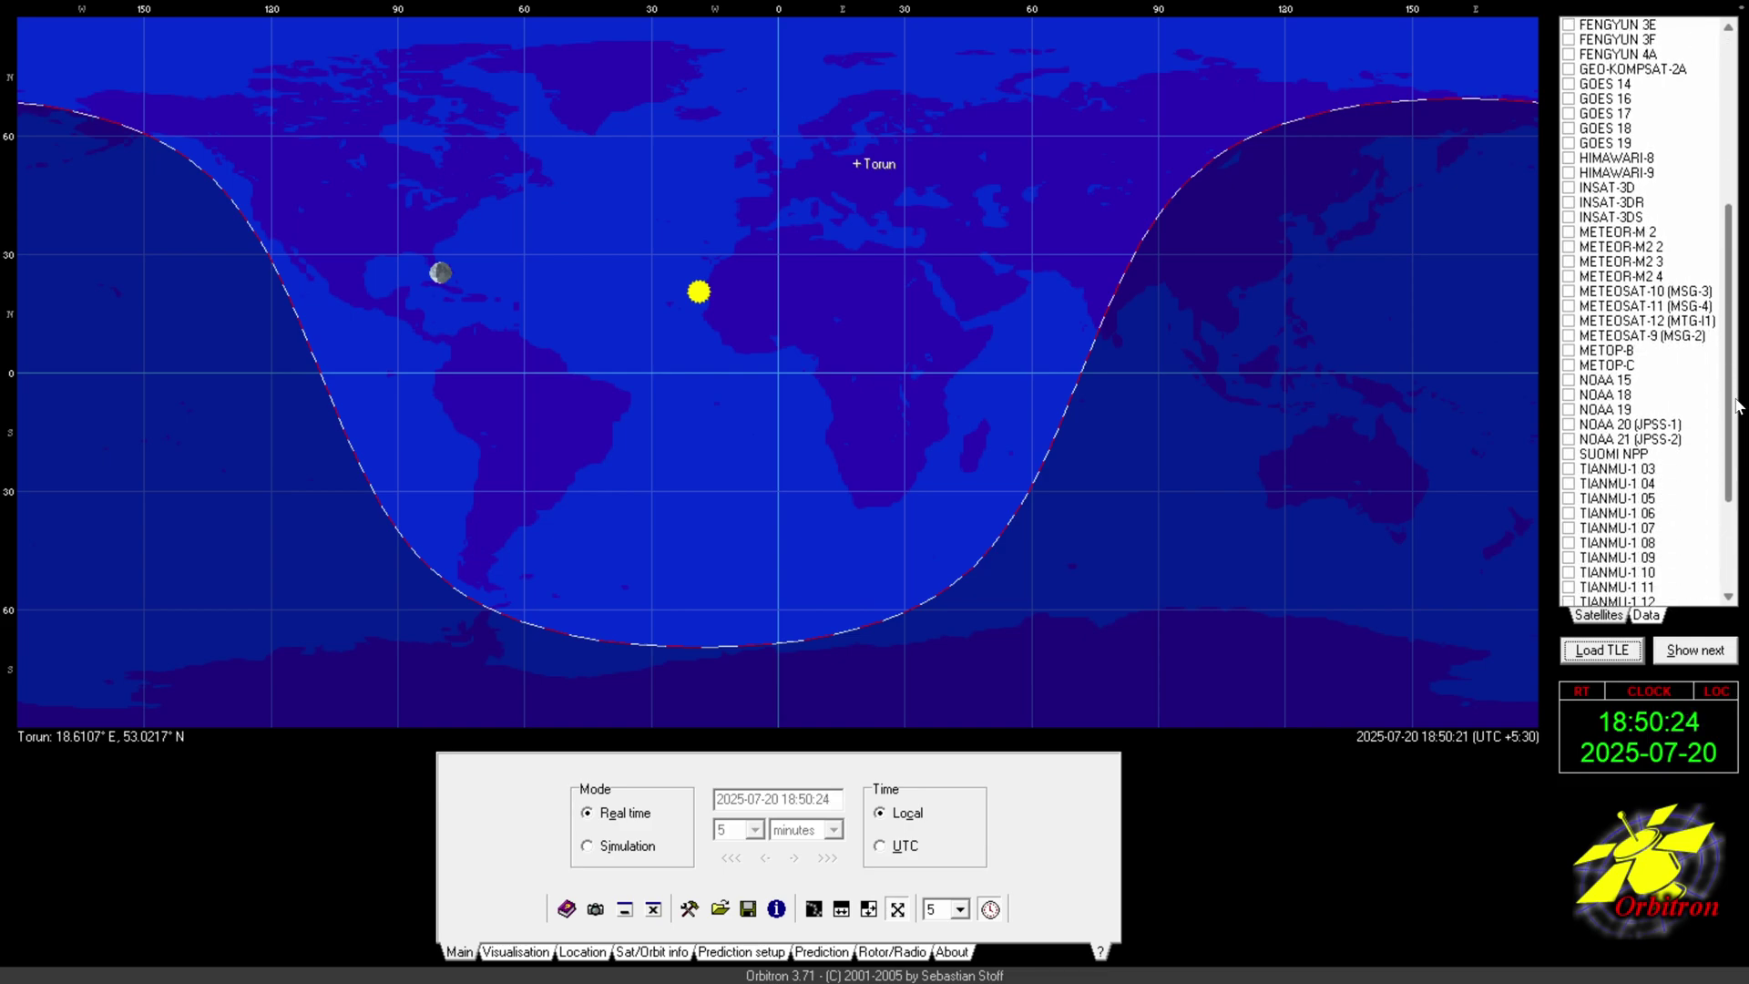
{"action": "scroll", "coordinate": [1721, 410], "scroll_direction": "up", "scroll_amount": 11}
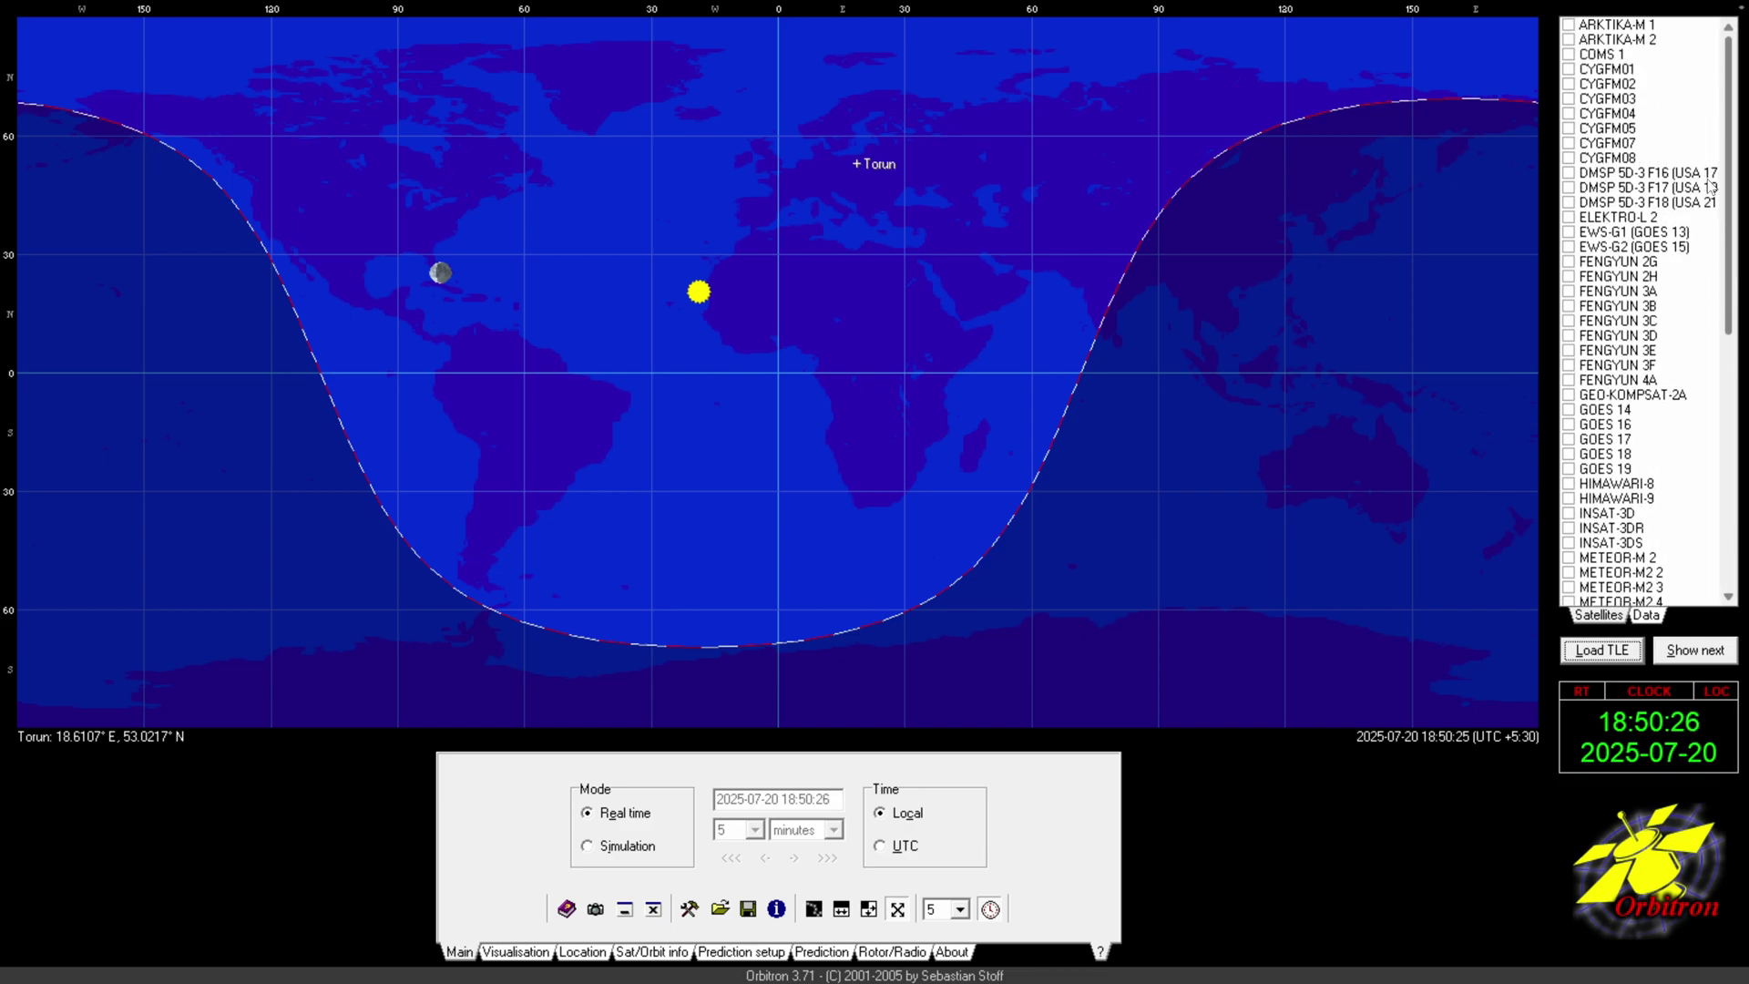
{"action": "scroll", "coordinate": [1714, 273], "scroll_direction": "down", "scroll_amount": 4}
{"action": "scroll", "coordinate": [1716, 337], "scroll_direction": "down", "scroll_amount": 7}
{"action": "scroll", "coordinate": [1714, 274], "scroll_direction": "up", "scroll_amount": 11}
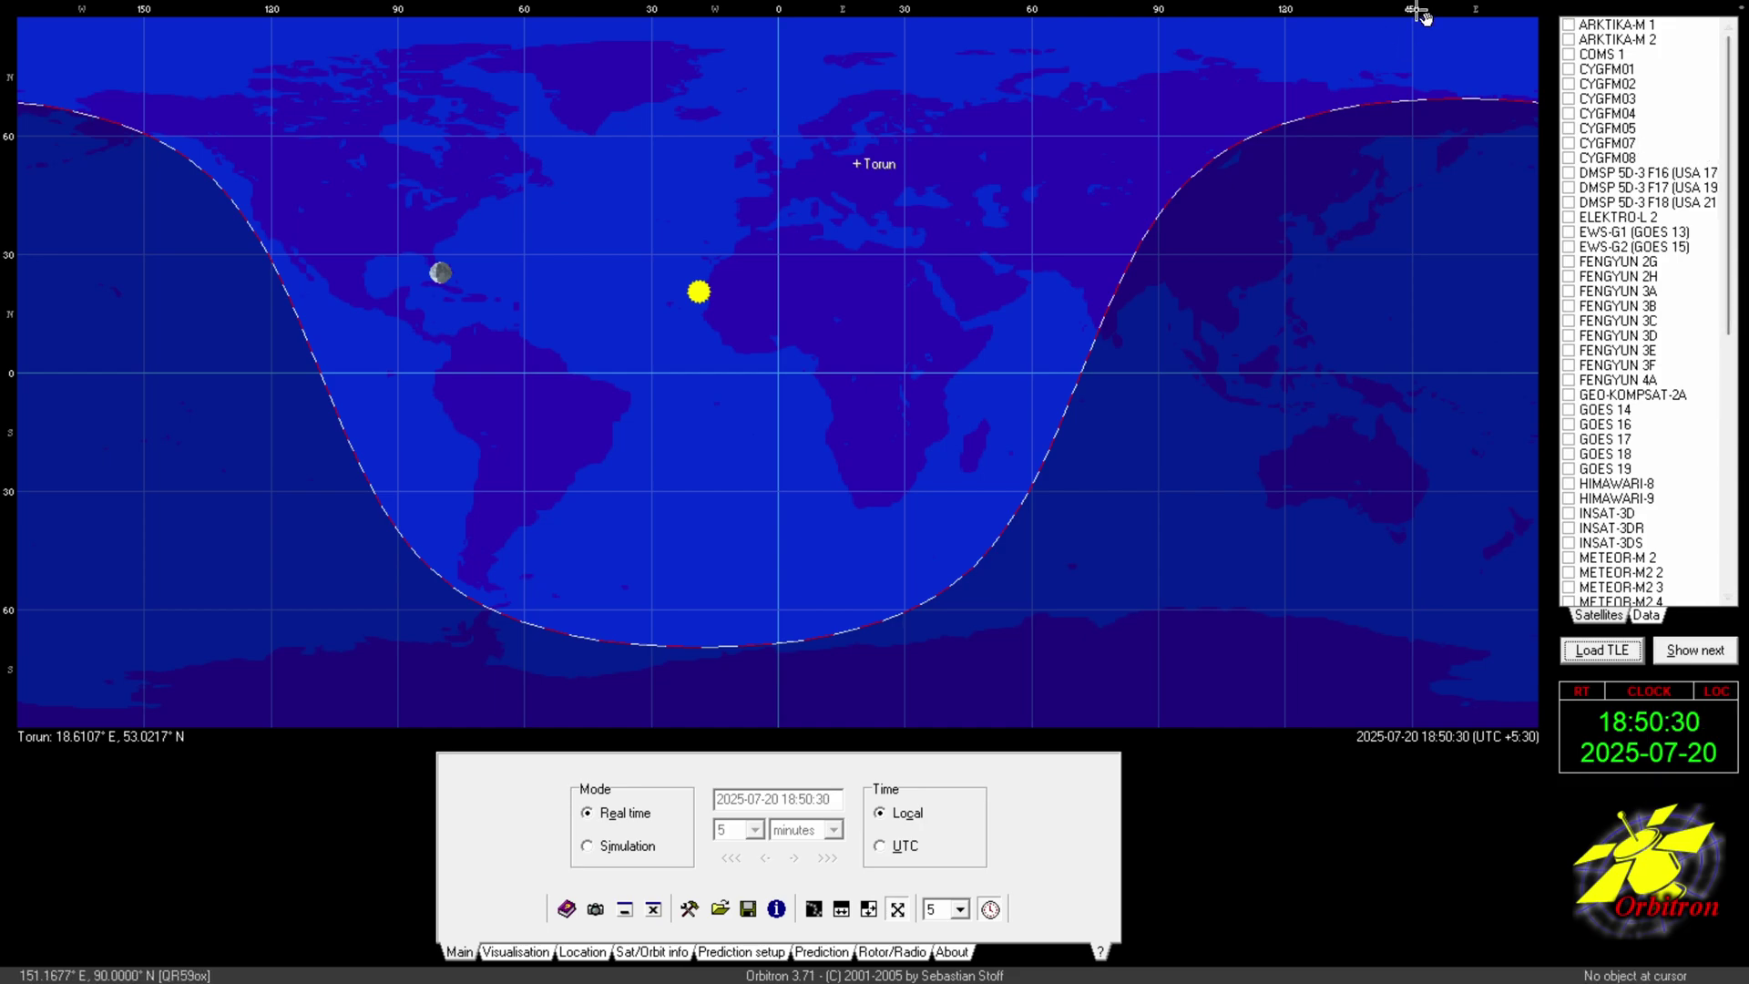
{"action": "mouse_move", "coordinate": [1729, 89]}
{"action": "left_mouse_down"}
{"action": "mouse_move", "coordinate": [1730, 108]}
{"action": "mouse_move", "coordinate": [1731, 91]}
{"action": "left_mouse_up"}
{"action": "left_click", "coordinate": [1568, 70]}
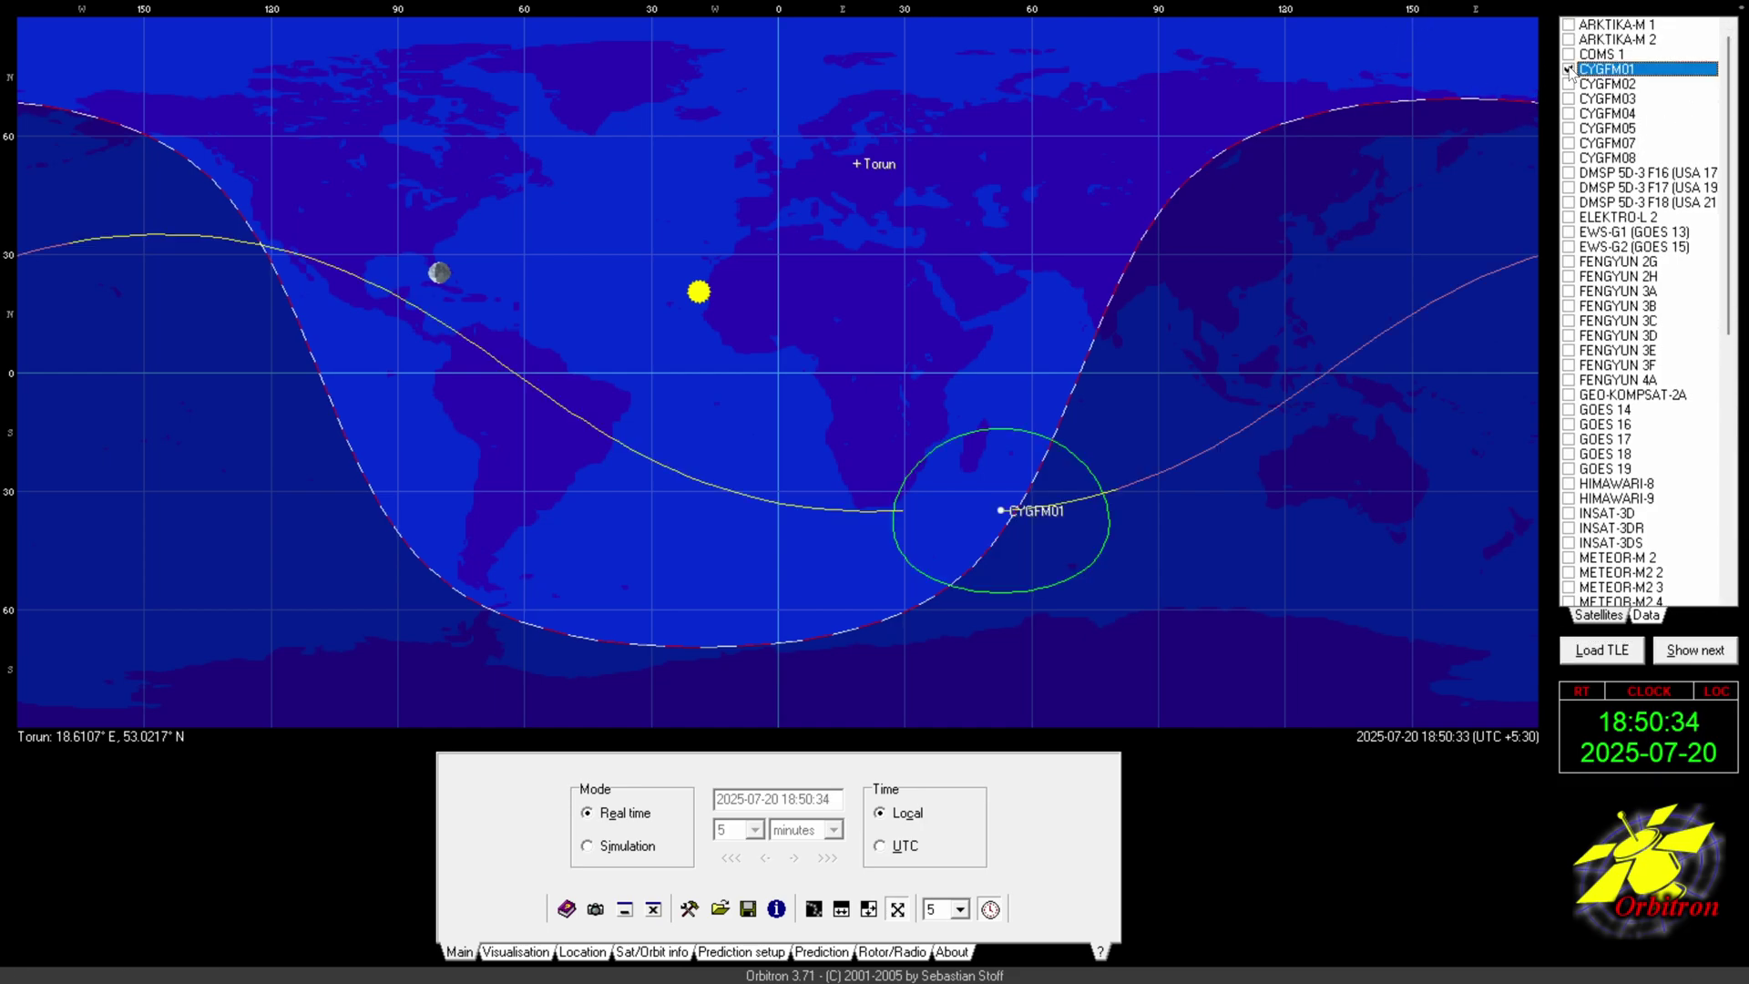
{"action": "left_click", "coordinate": [1568, 69]}
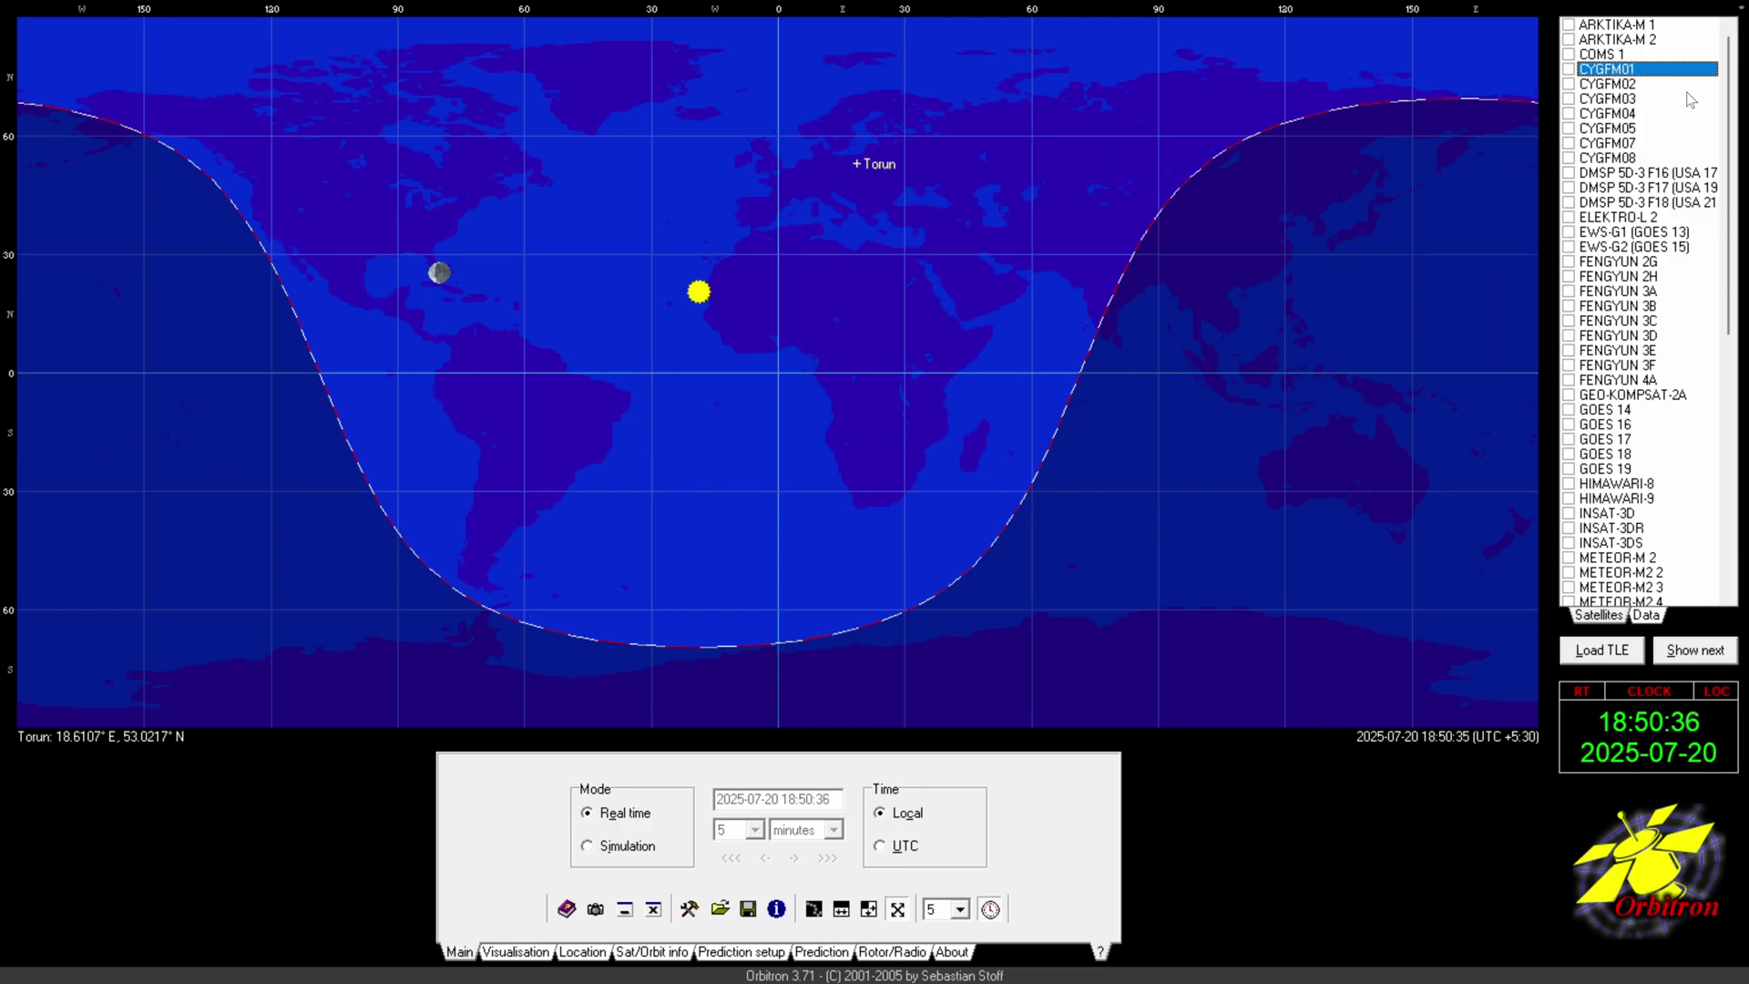
Locate NOAA 15, NOAA 18 and NOAA 19 in the satellite list, preview NOAA 15 and NOAA 18 on the map, and hide both again
{"action": "left_click_drag", "start_coordinate": [1729, 130], "coordinate": [1738, 231]}
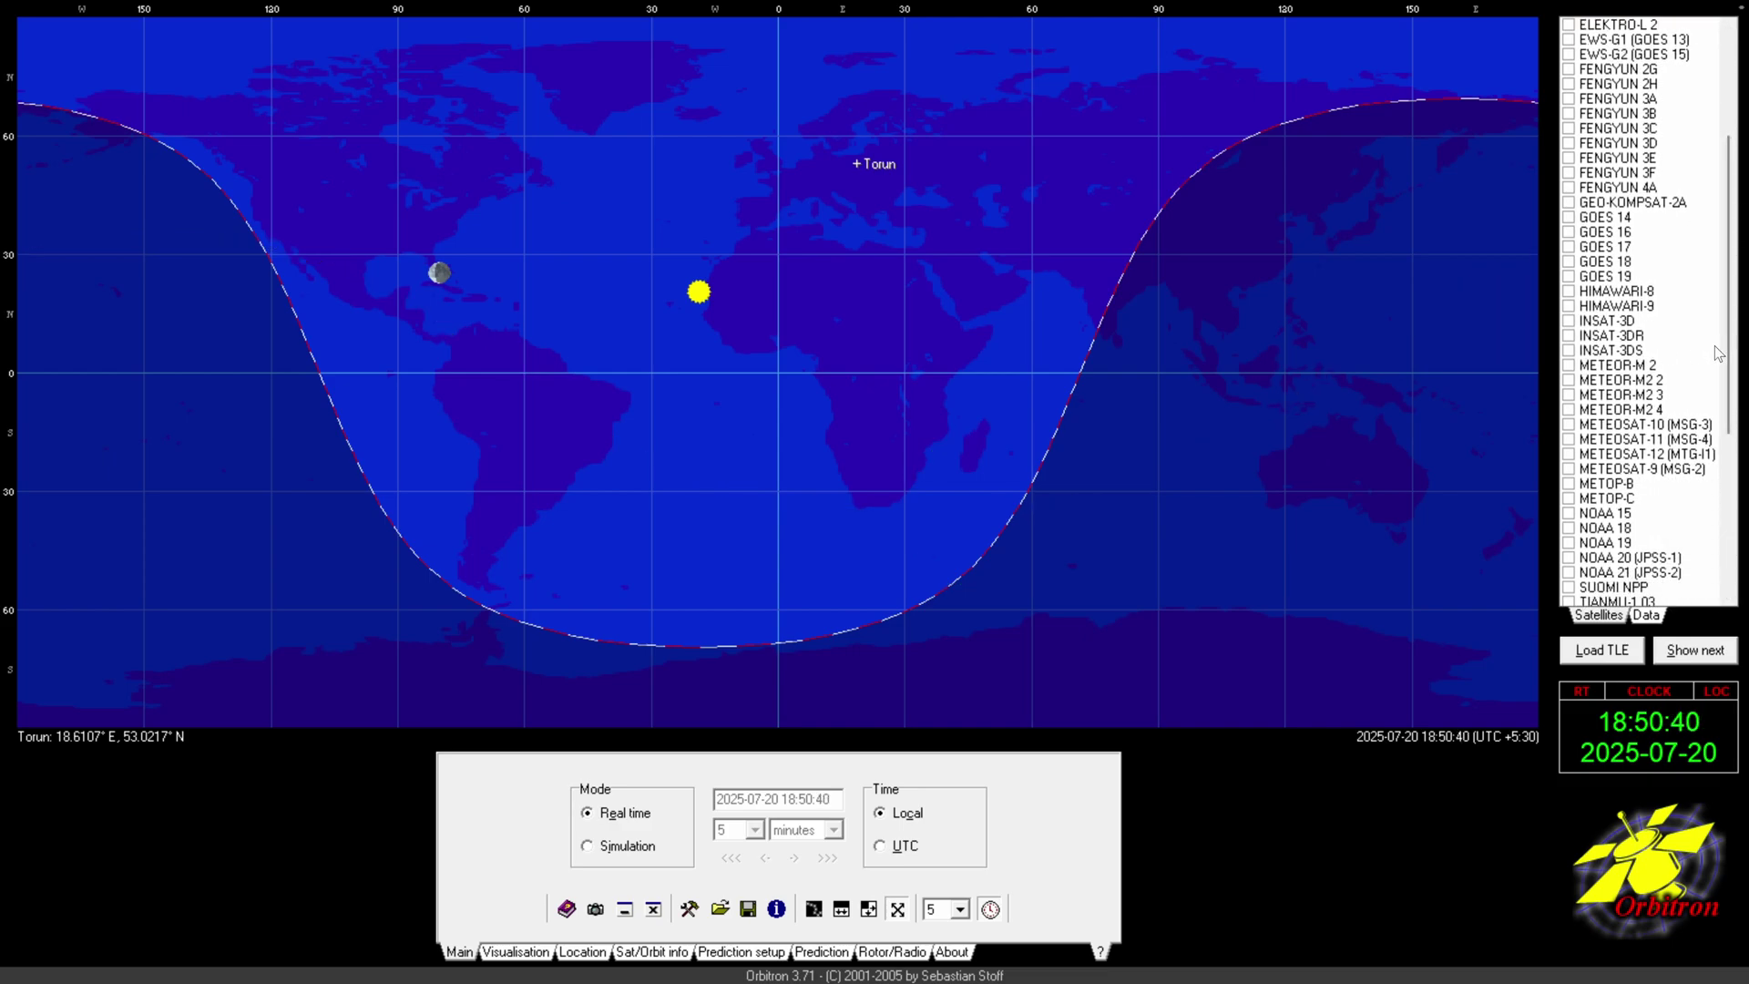
{"action": "left_click_drag", "start_coordinate": [1733, 315], "coordinate": [1730, 392]}
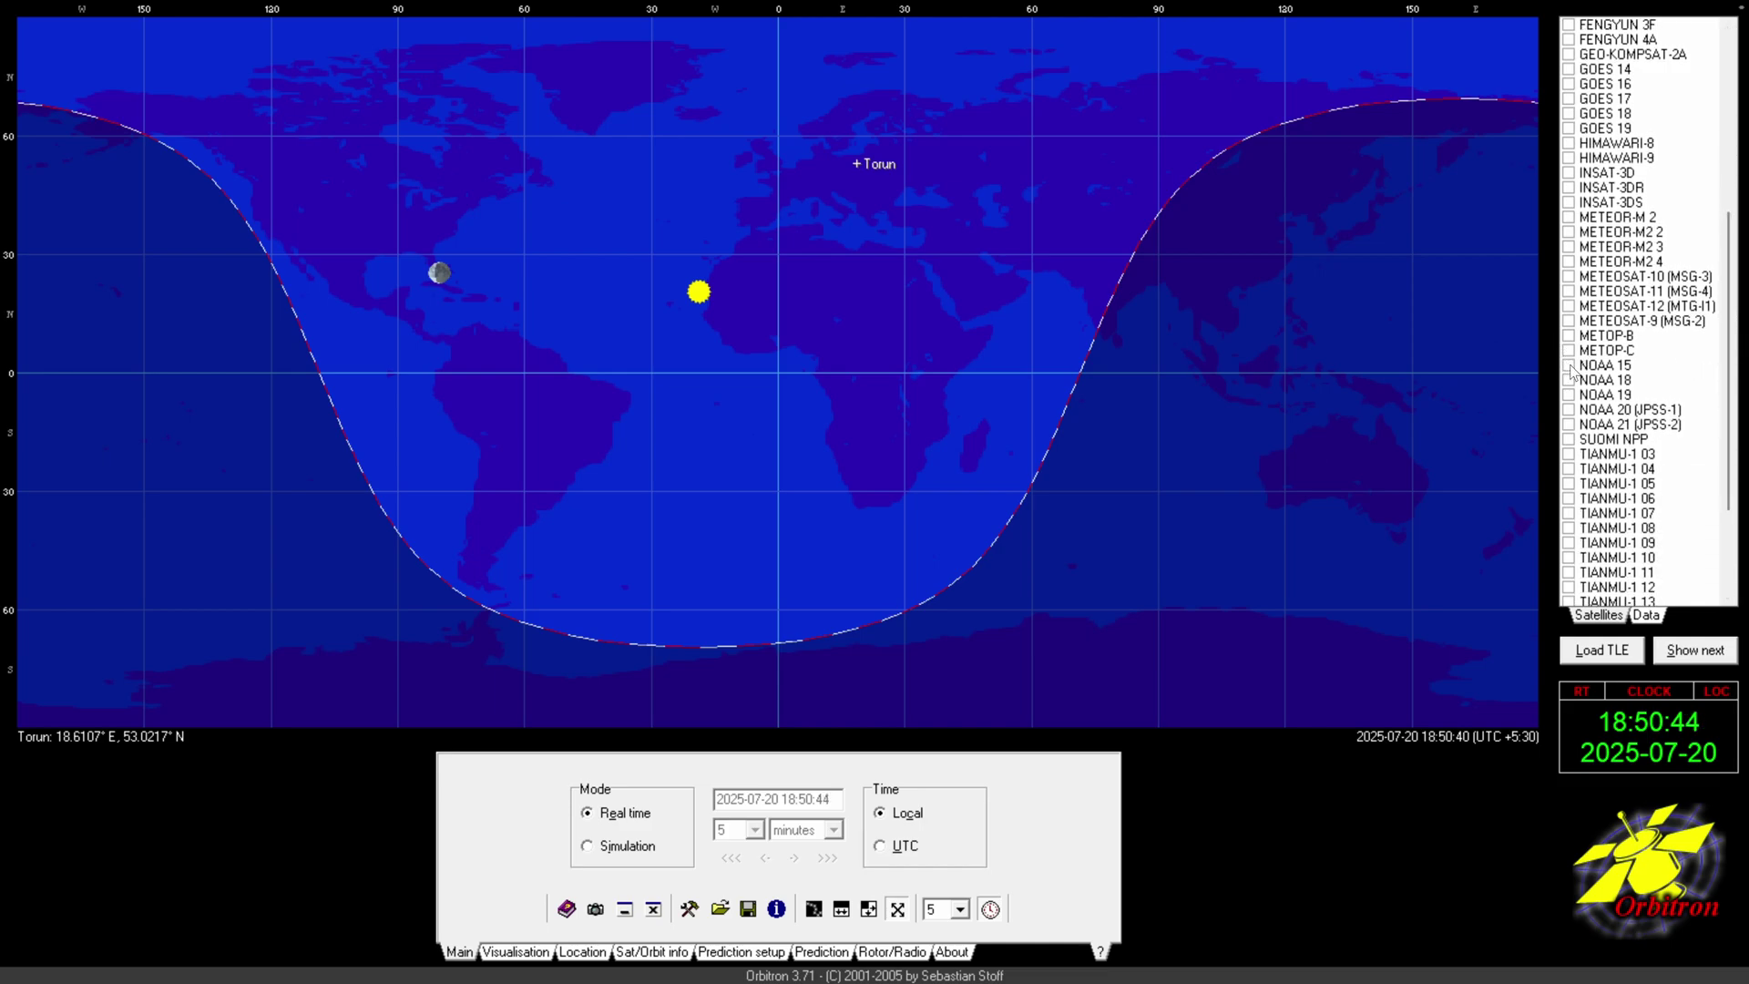
{"action": "left_click", "coordinate": [1616, 367]}
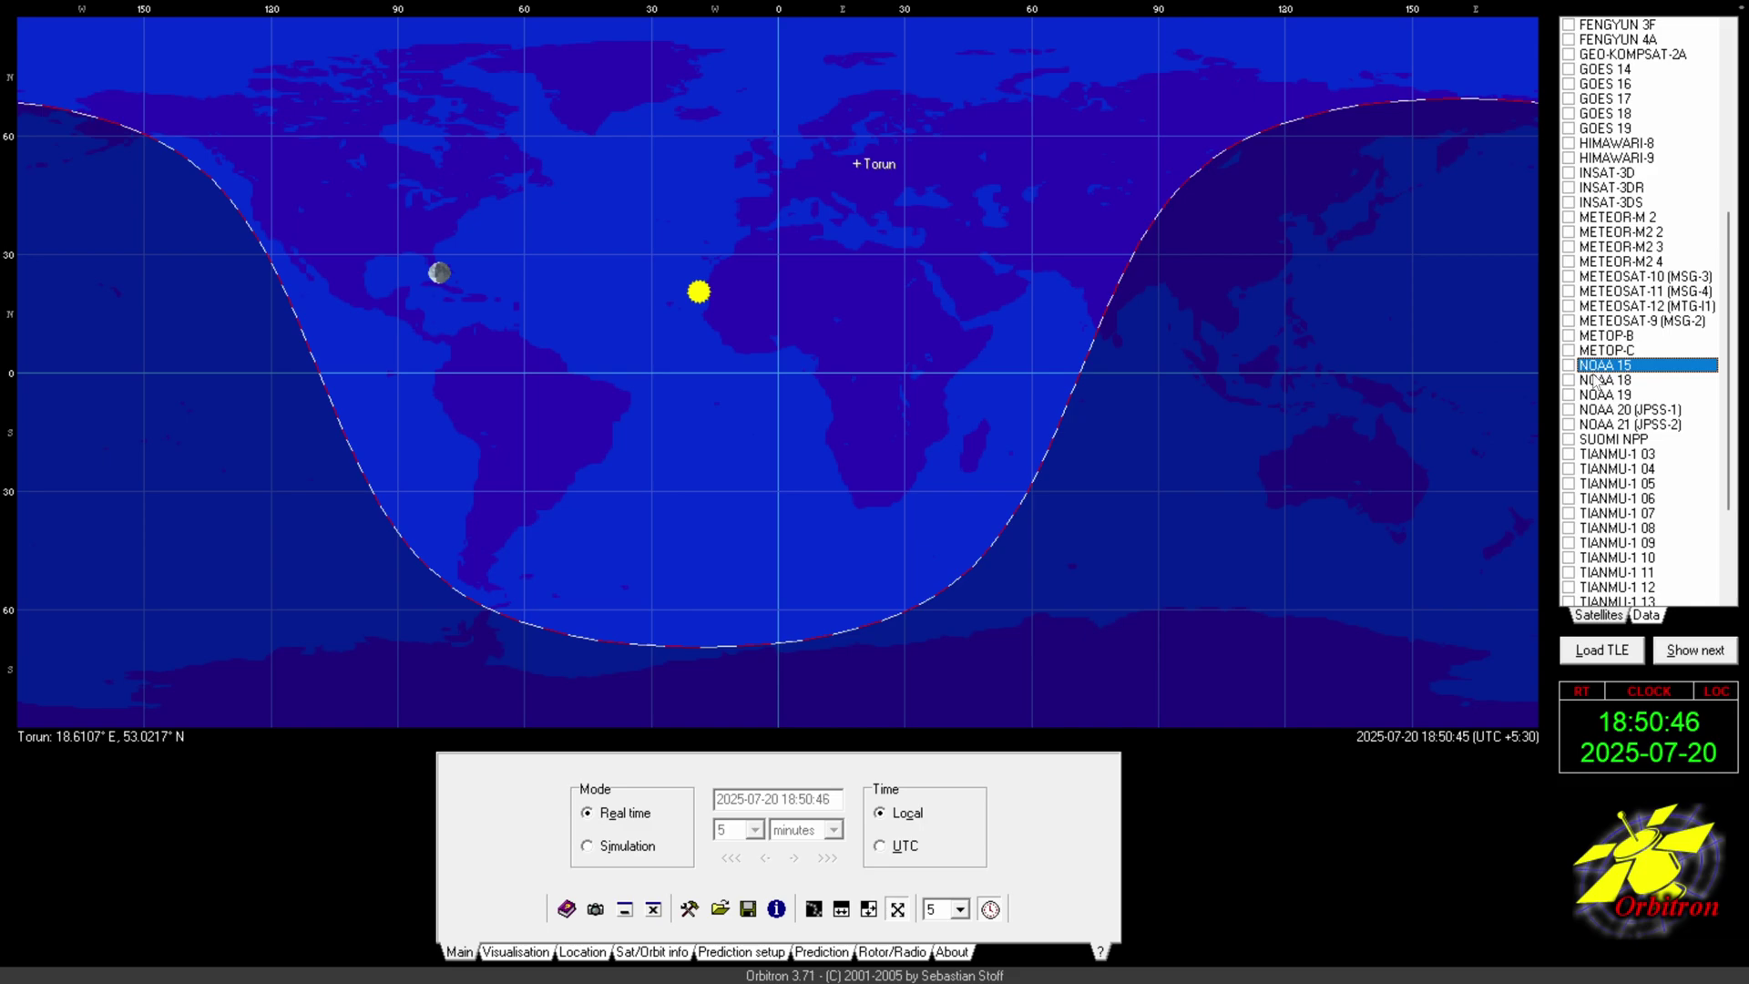
{"action": "left_click", "coordinate": [1595, 381]}
{"action": "left_click", "coordinate": [1596, 398]}
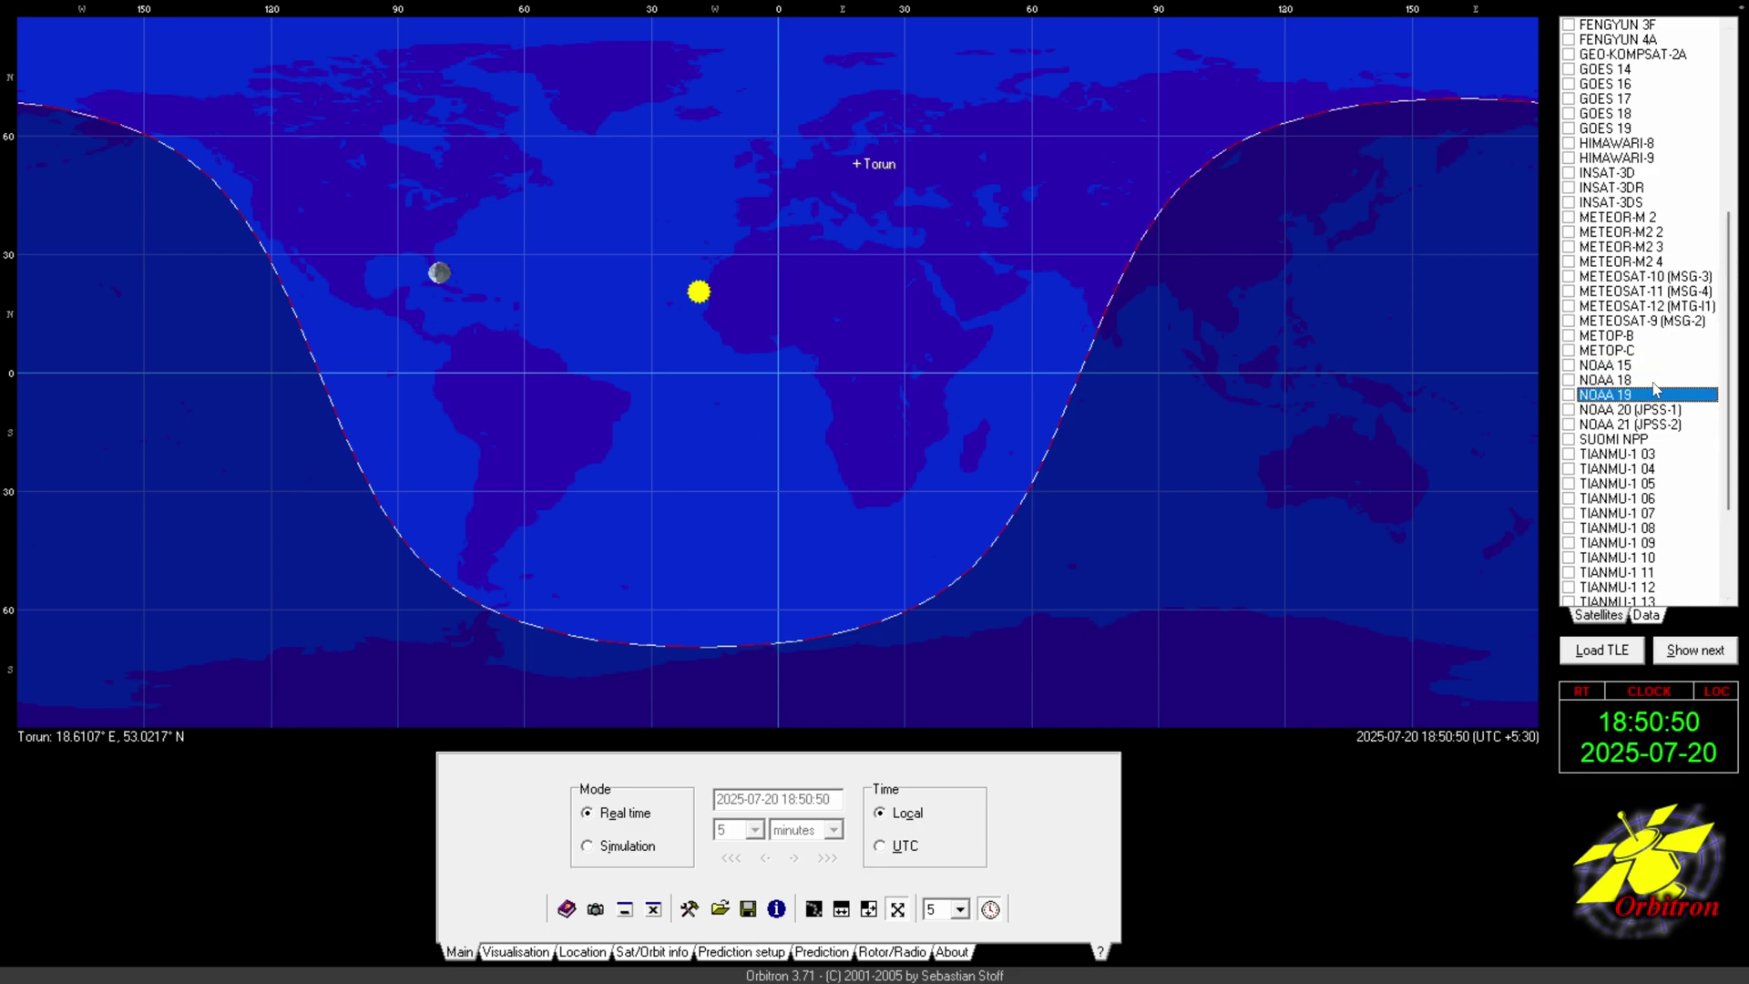
{"action": "left_click", "coordinate": [1568, 365]}
{"action": "left_click", "coordinate": [1568, 380]}
{"action": "left_click", "coordinate": [1569, 366]}
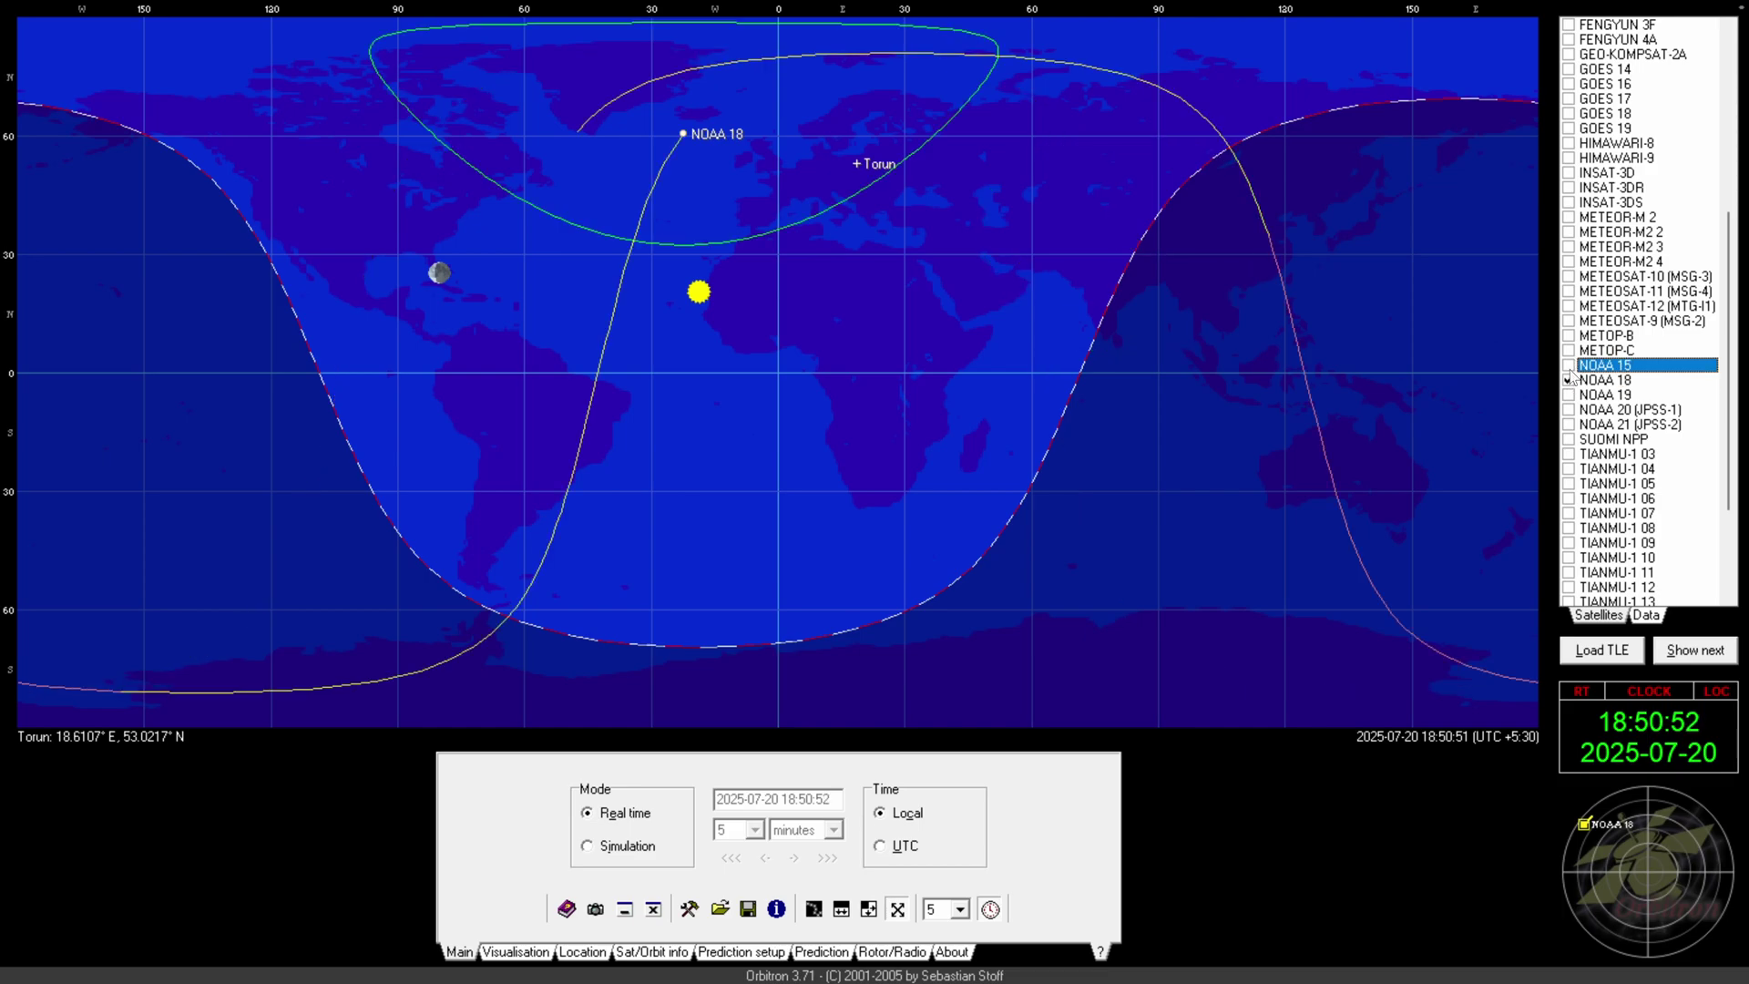
{"action": "left_click", "coordinate": [1567, 379]}
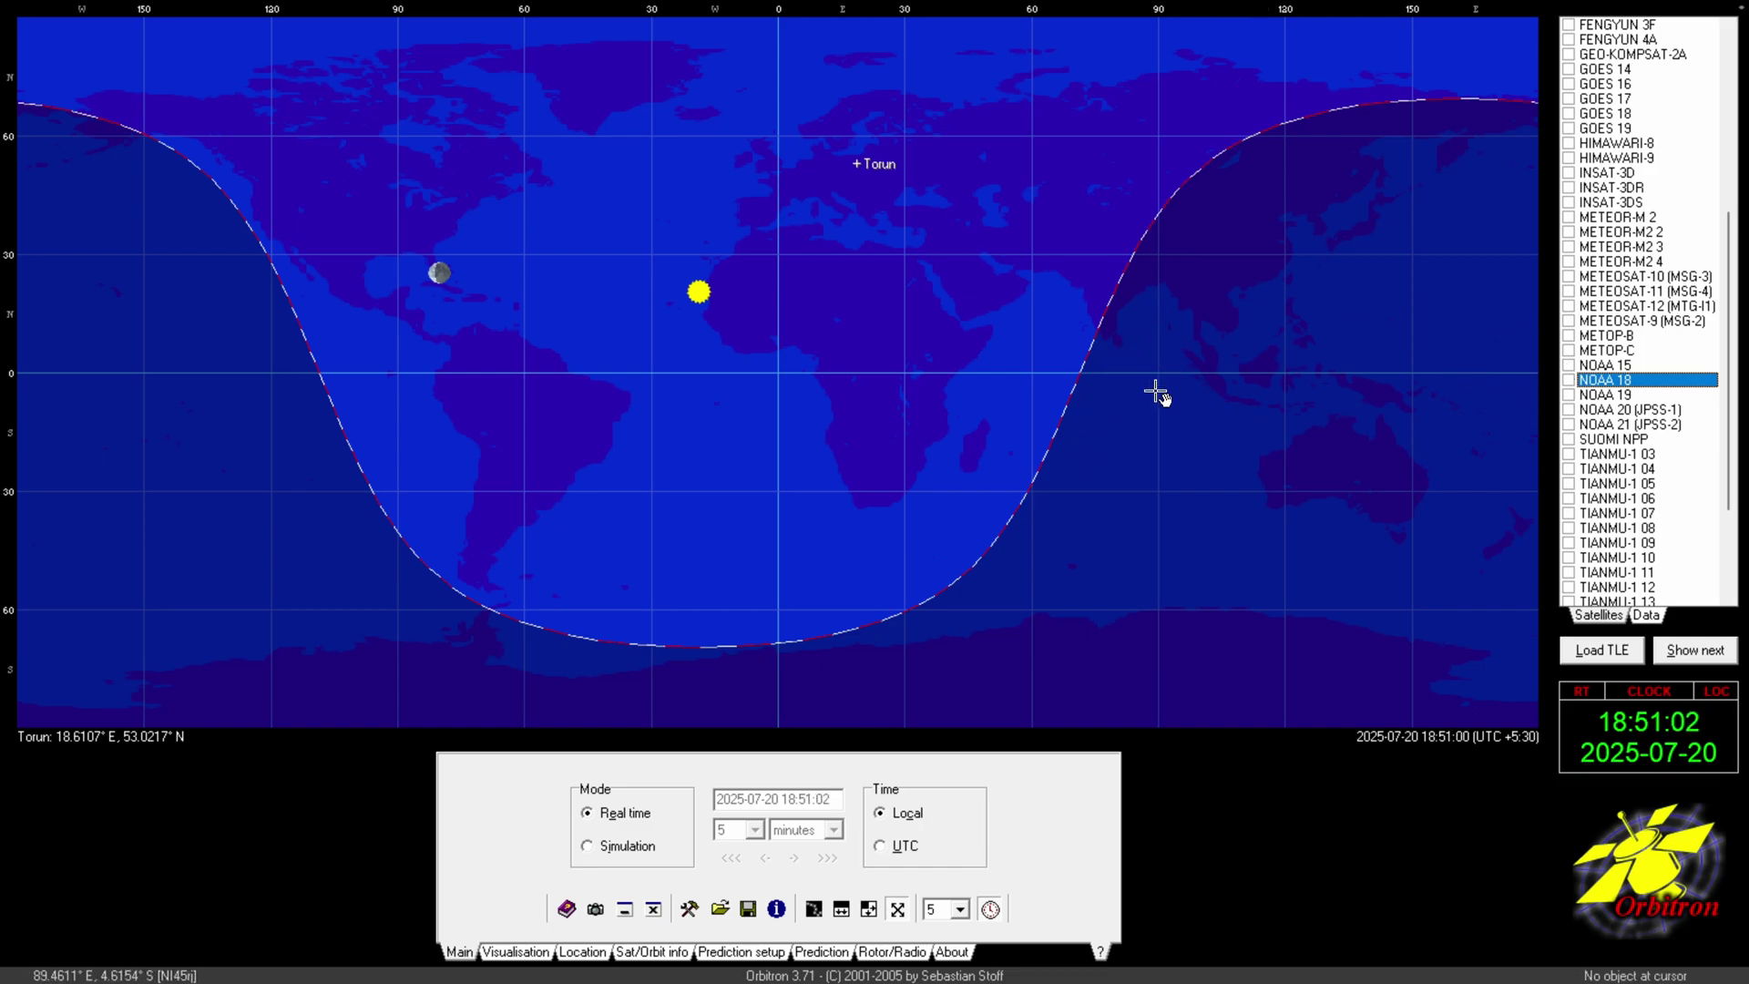
Search the world location list for "madra" and choose Madras as the observer location
{"action": "left_click", "coordinate": [576, 954]}
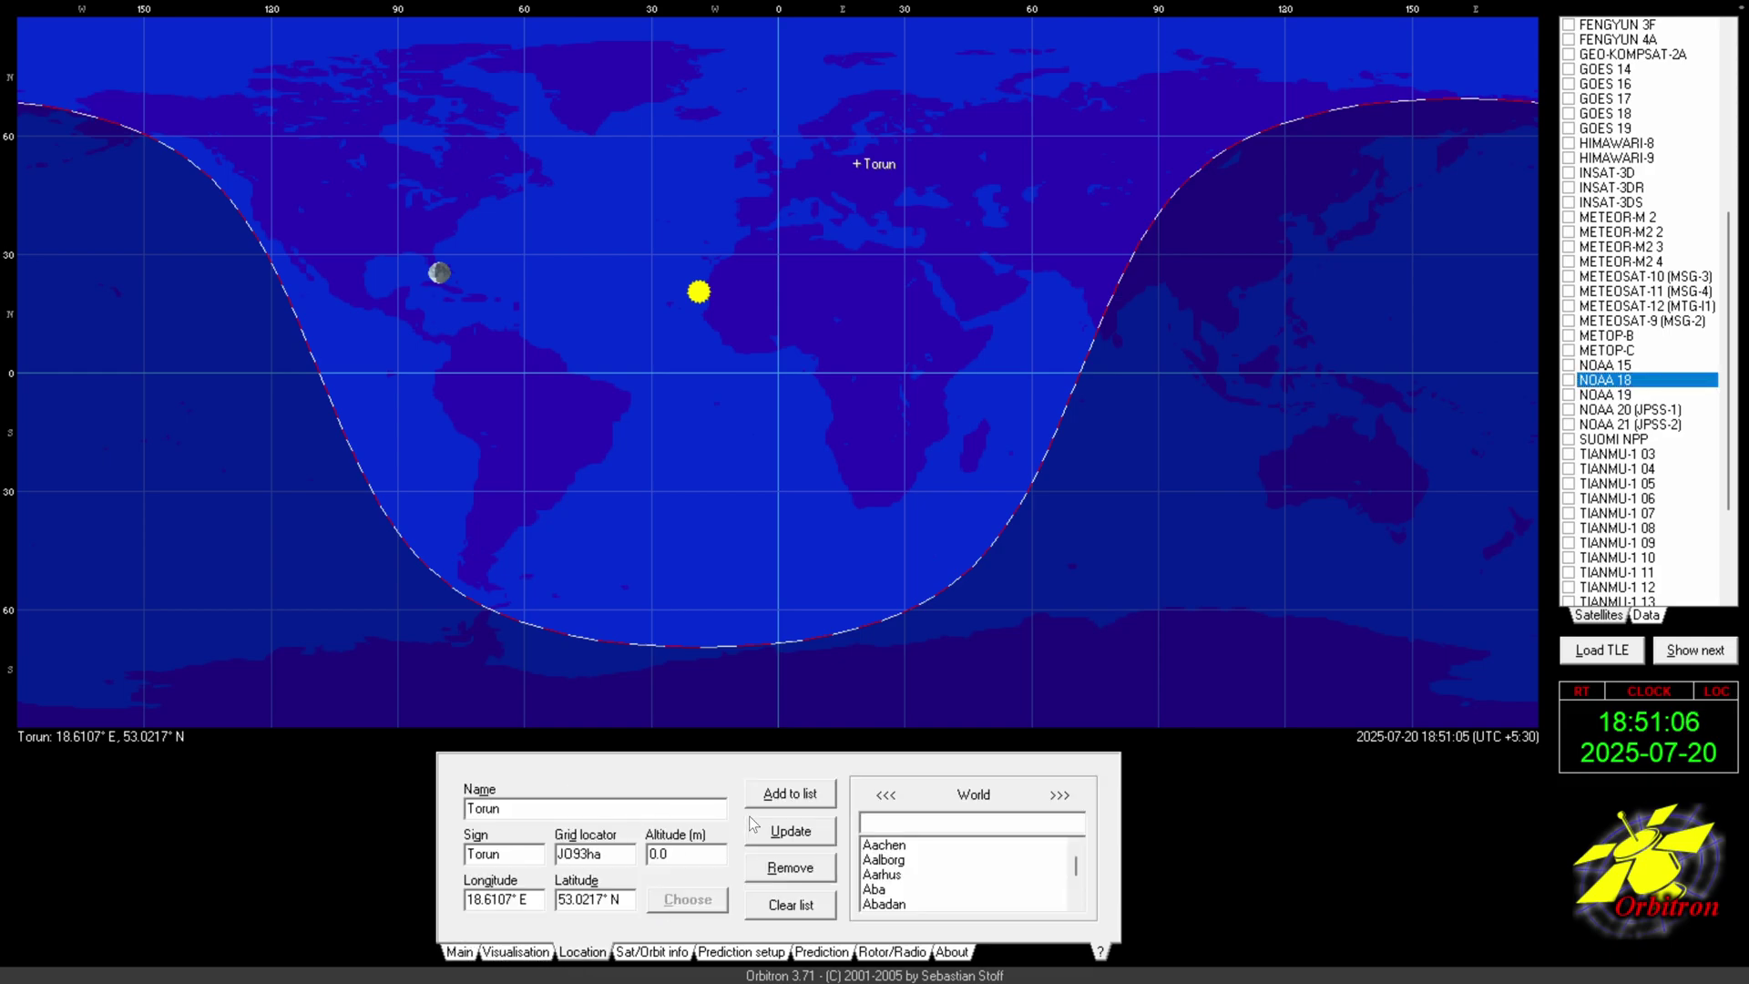
{"action": "left_click", "coordinate": [888, 825]}
{"action": "type", "text": "madra"}
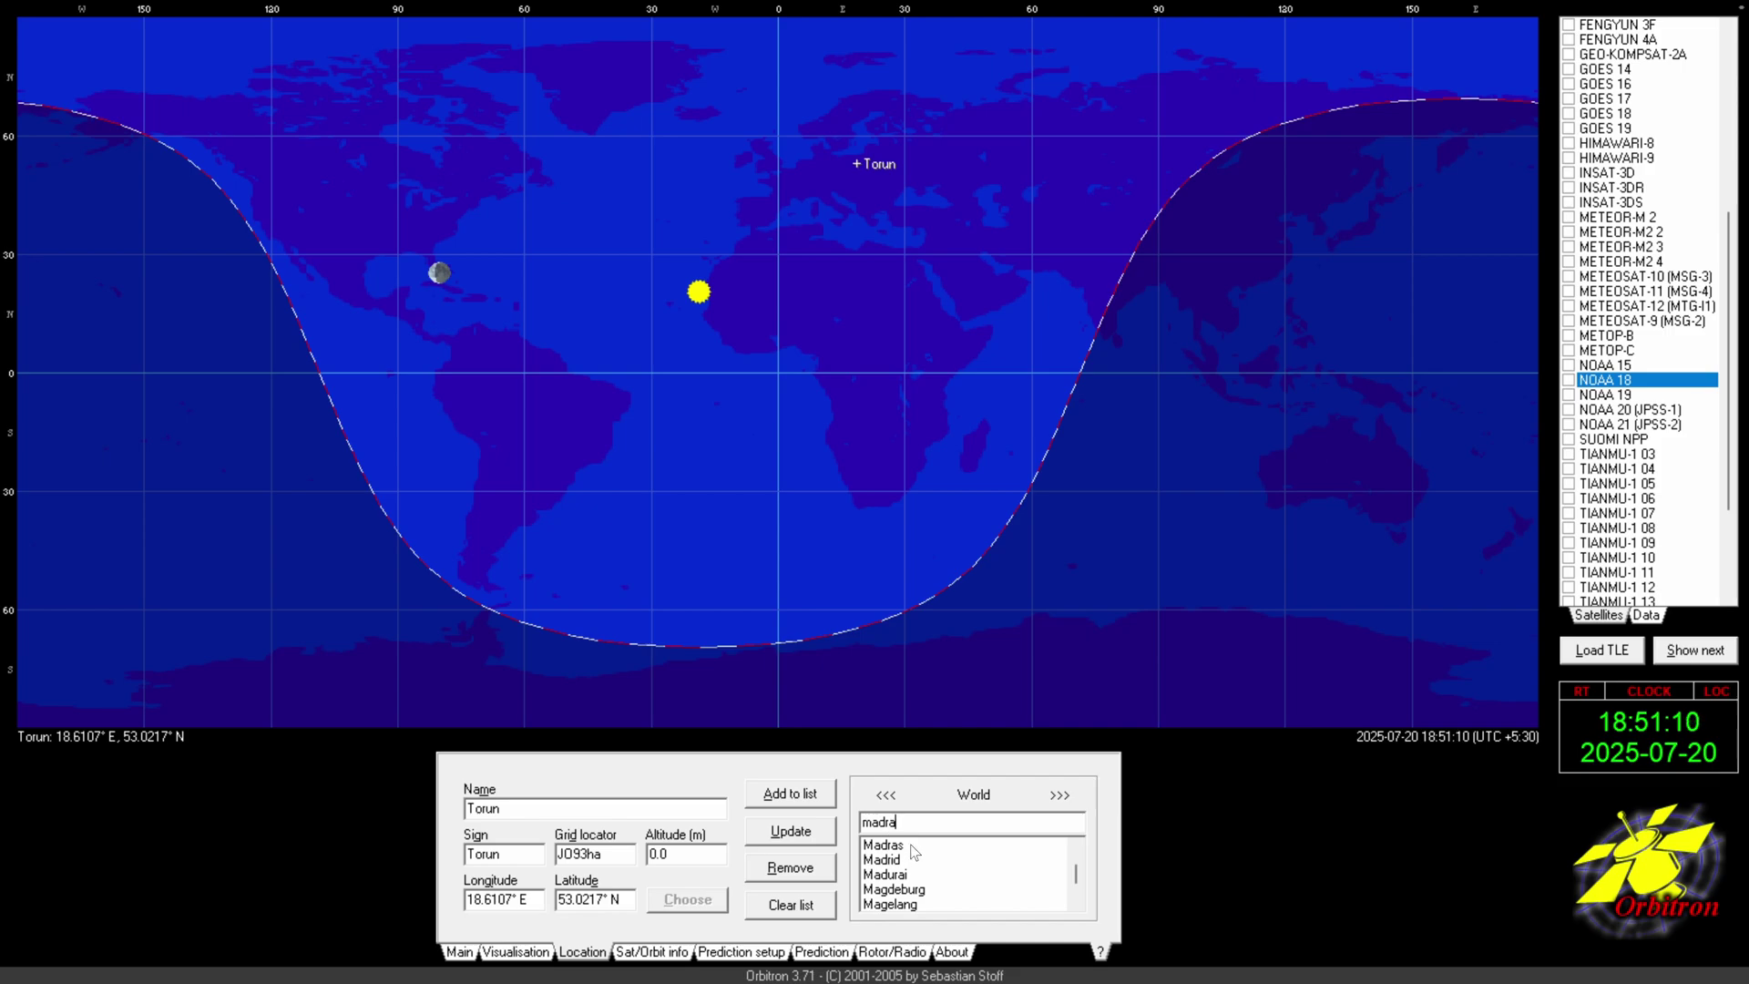
{"action": "left_click", "coordinate": [909, 846]}
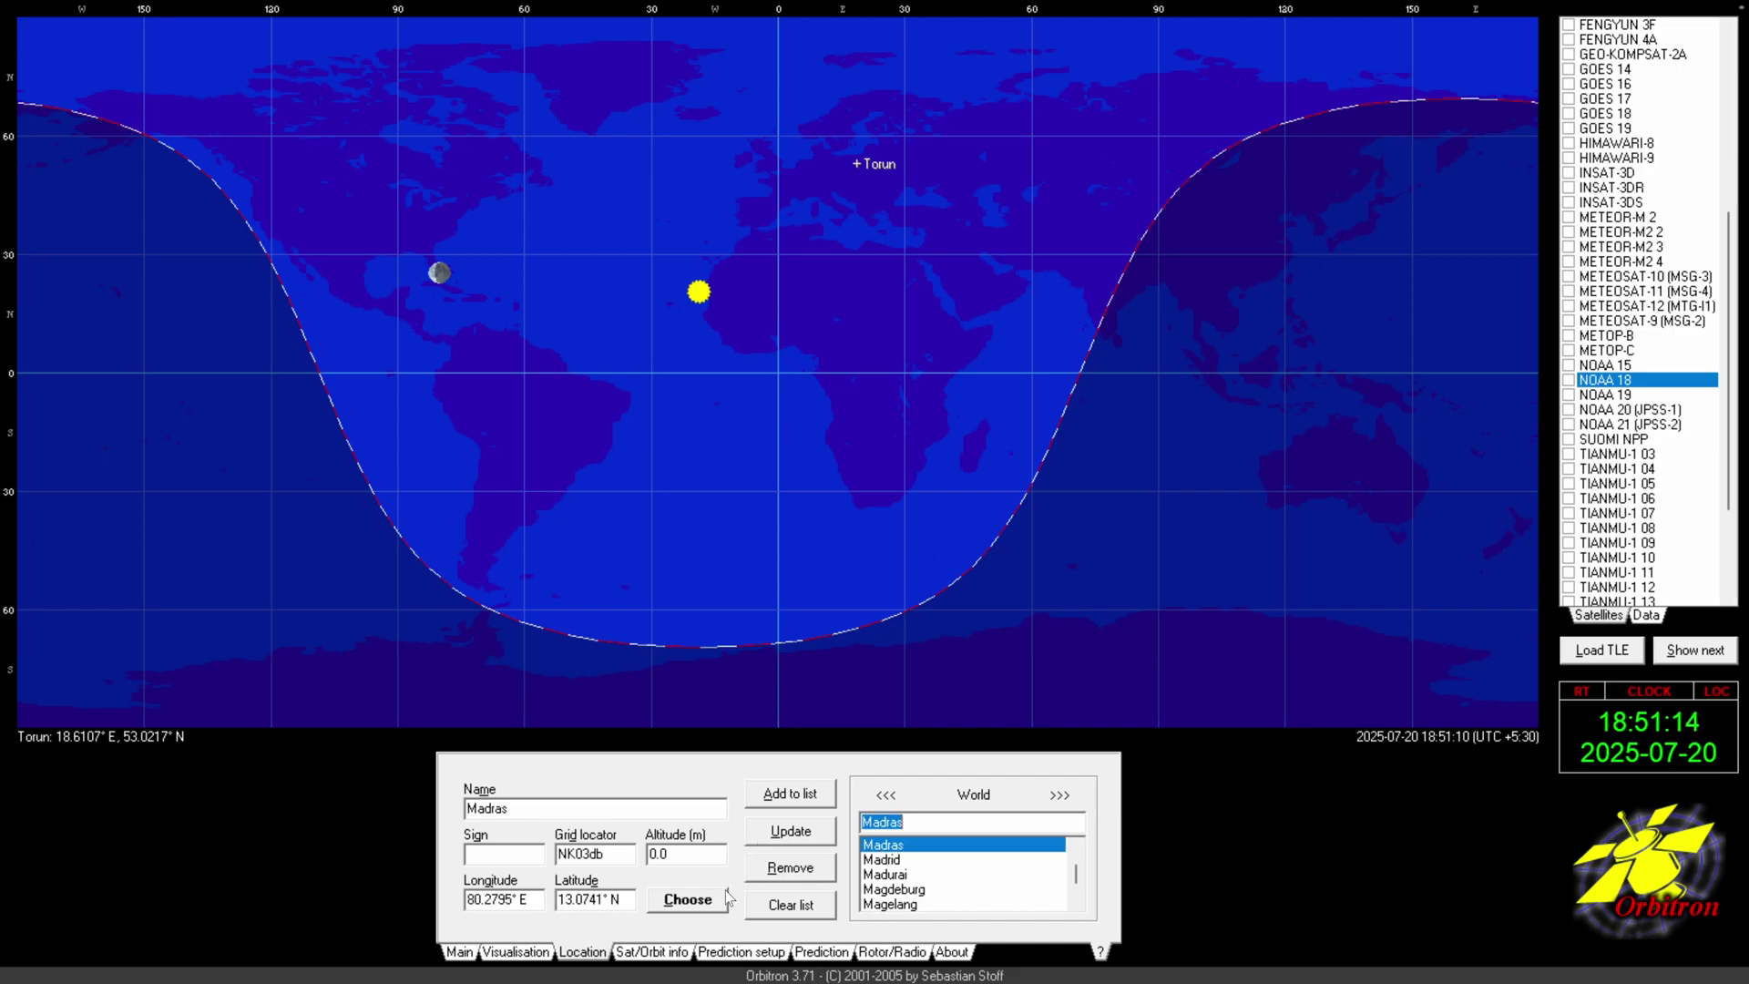
{"action": "double_click", "coordinate": [881, 847]}
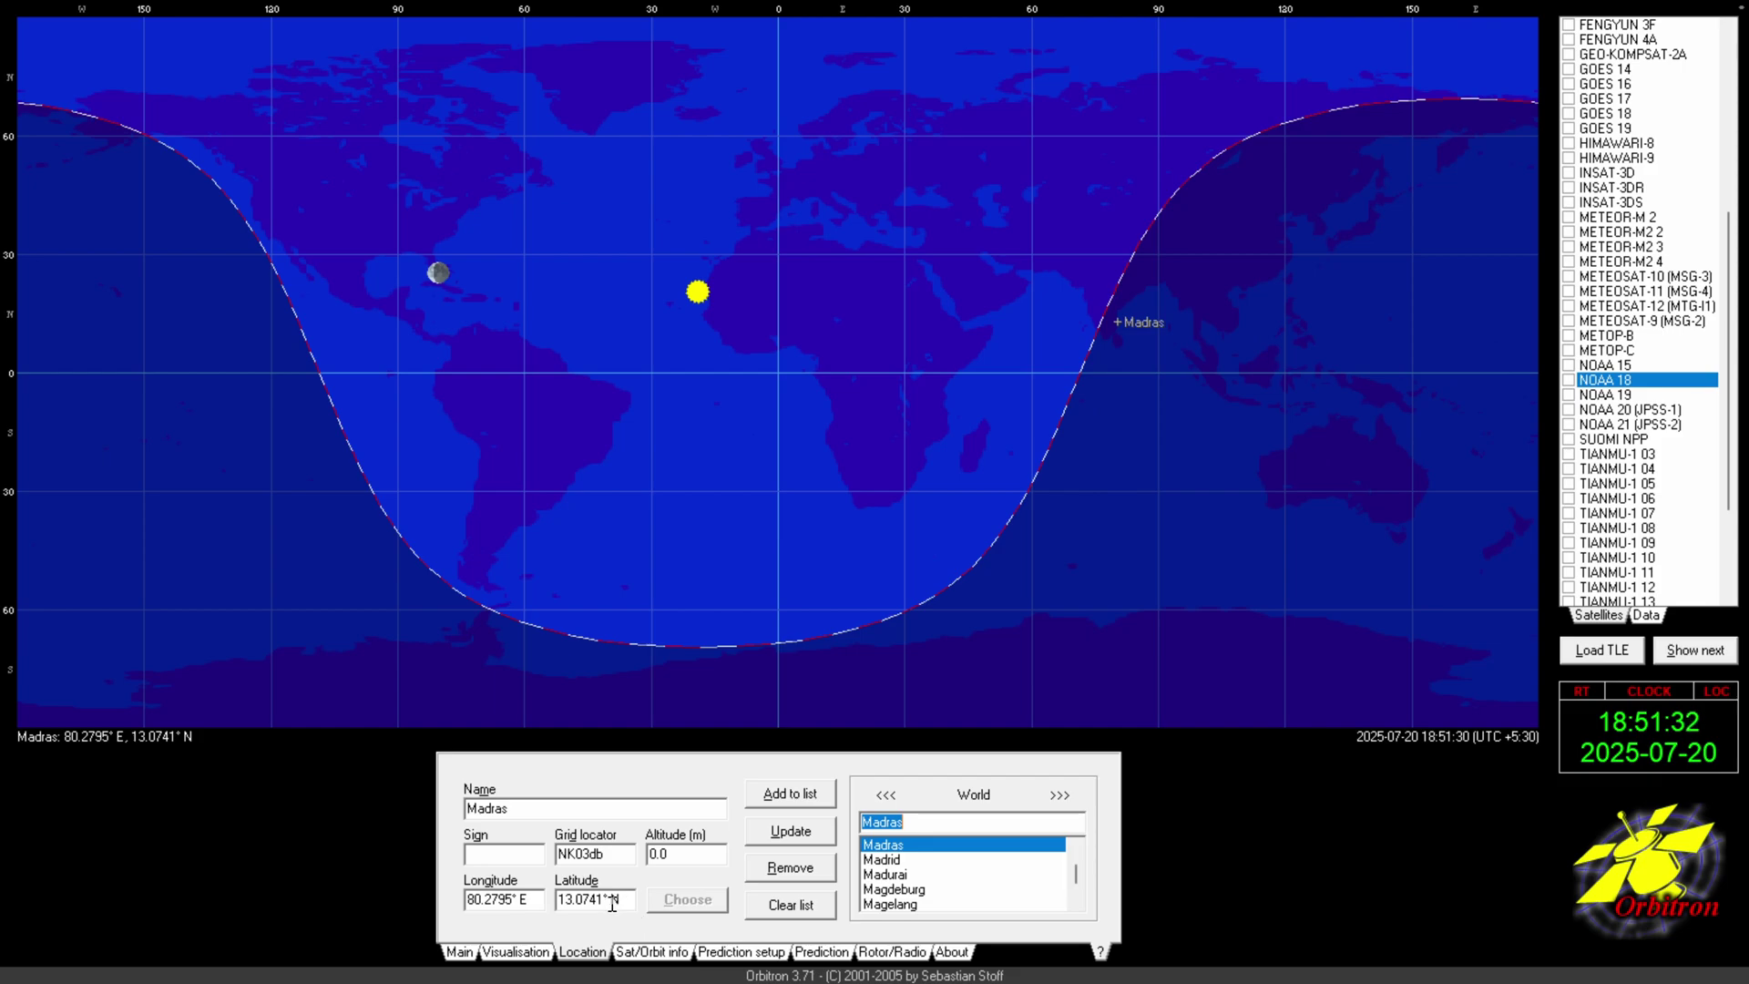
Rename the Madras location entry as tnagar, update the list, and choose it as the observer location
{"action": "double_click", "coordinate": [460, 807]}
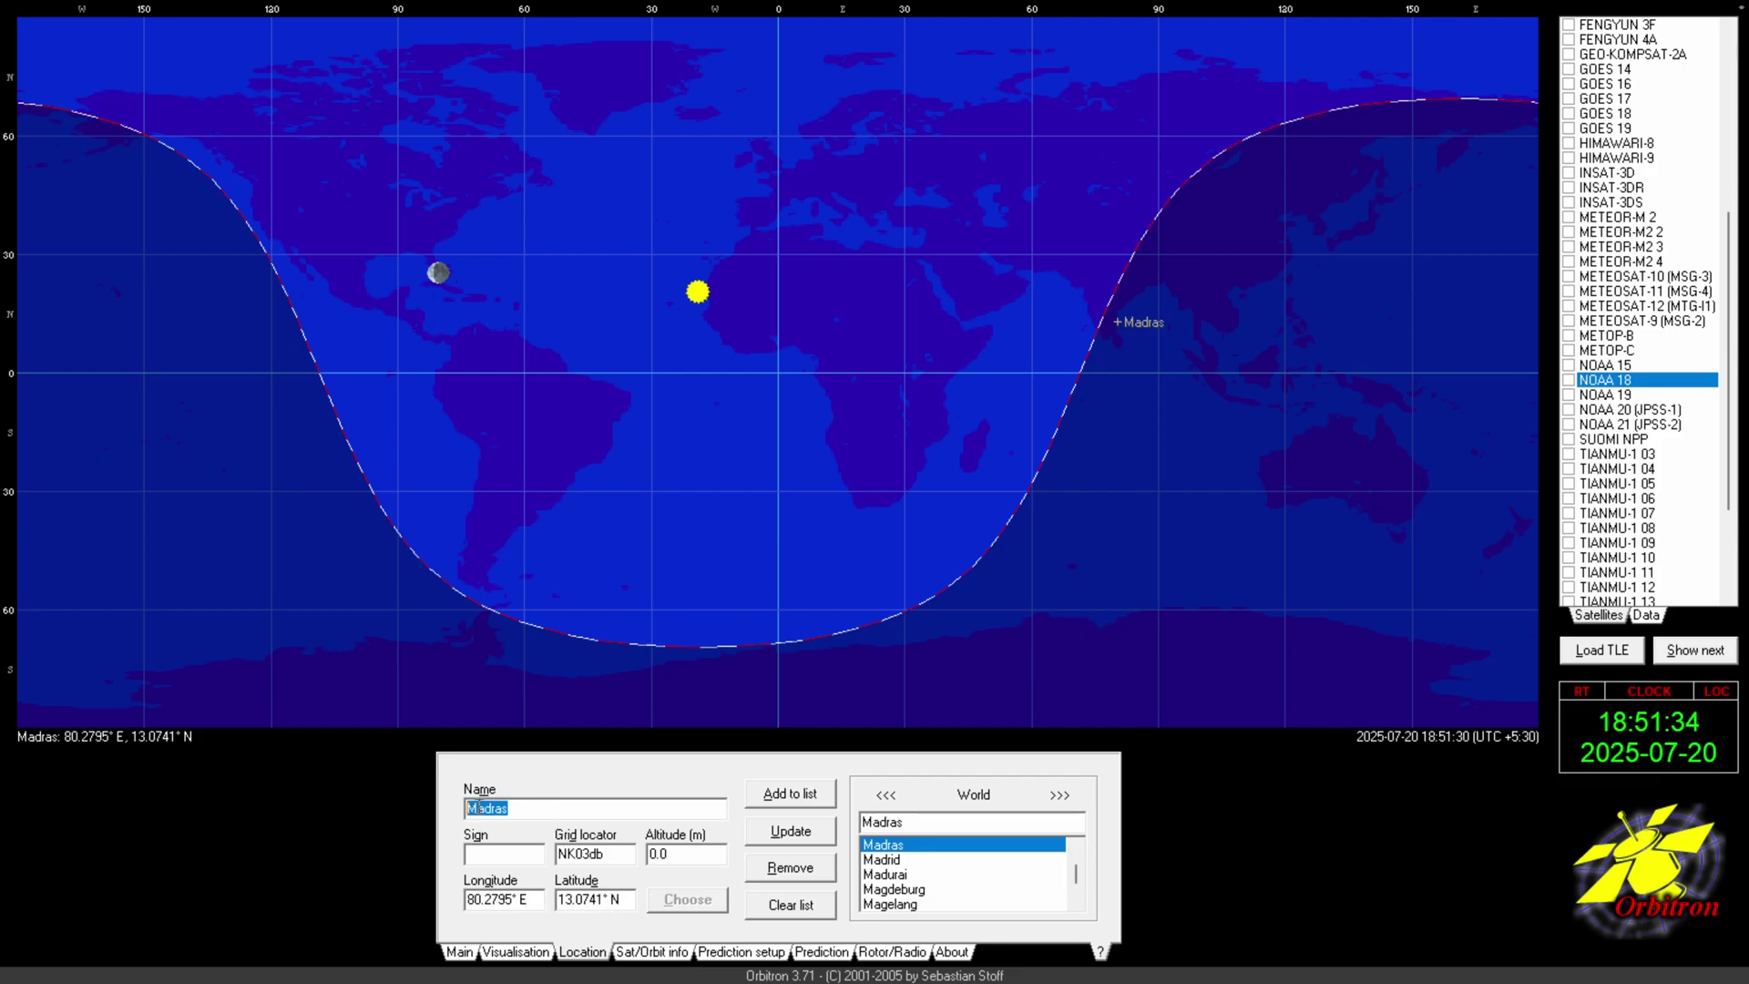
{"action": "type", "text": "tnagar"}
{"action": "left_click", "coordinate": [791, 830]}
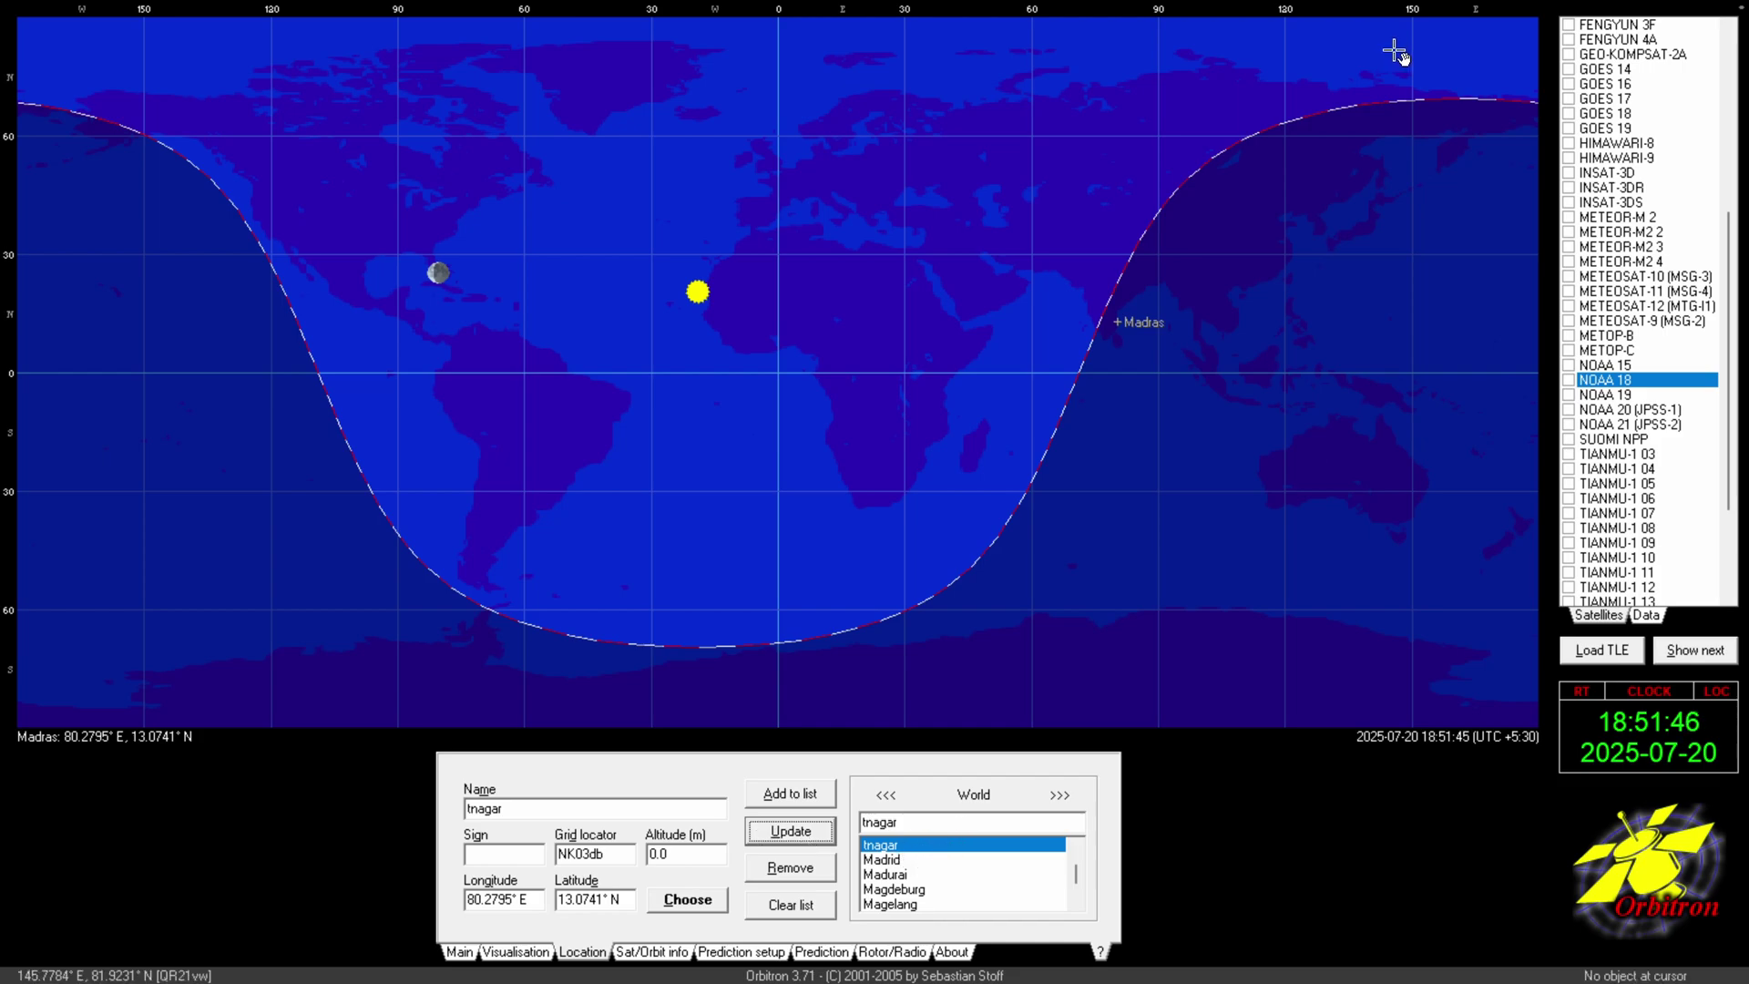
{"action": "double_click", "coordinate": [1045, 847]}
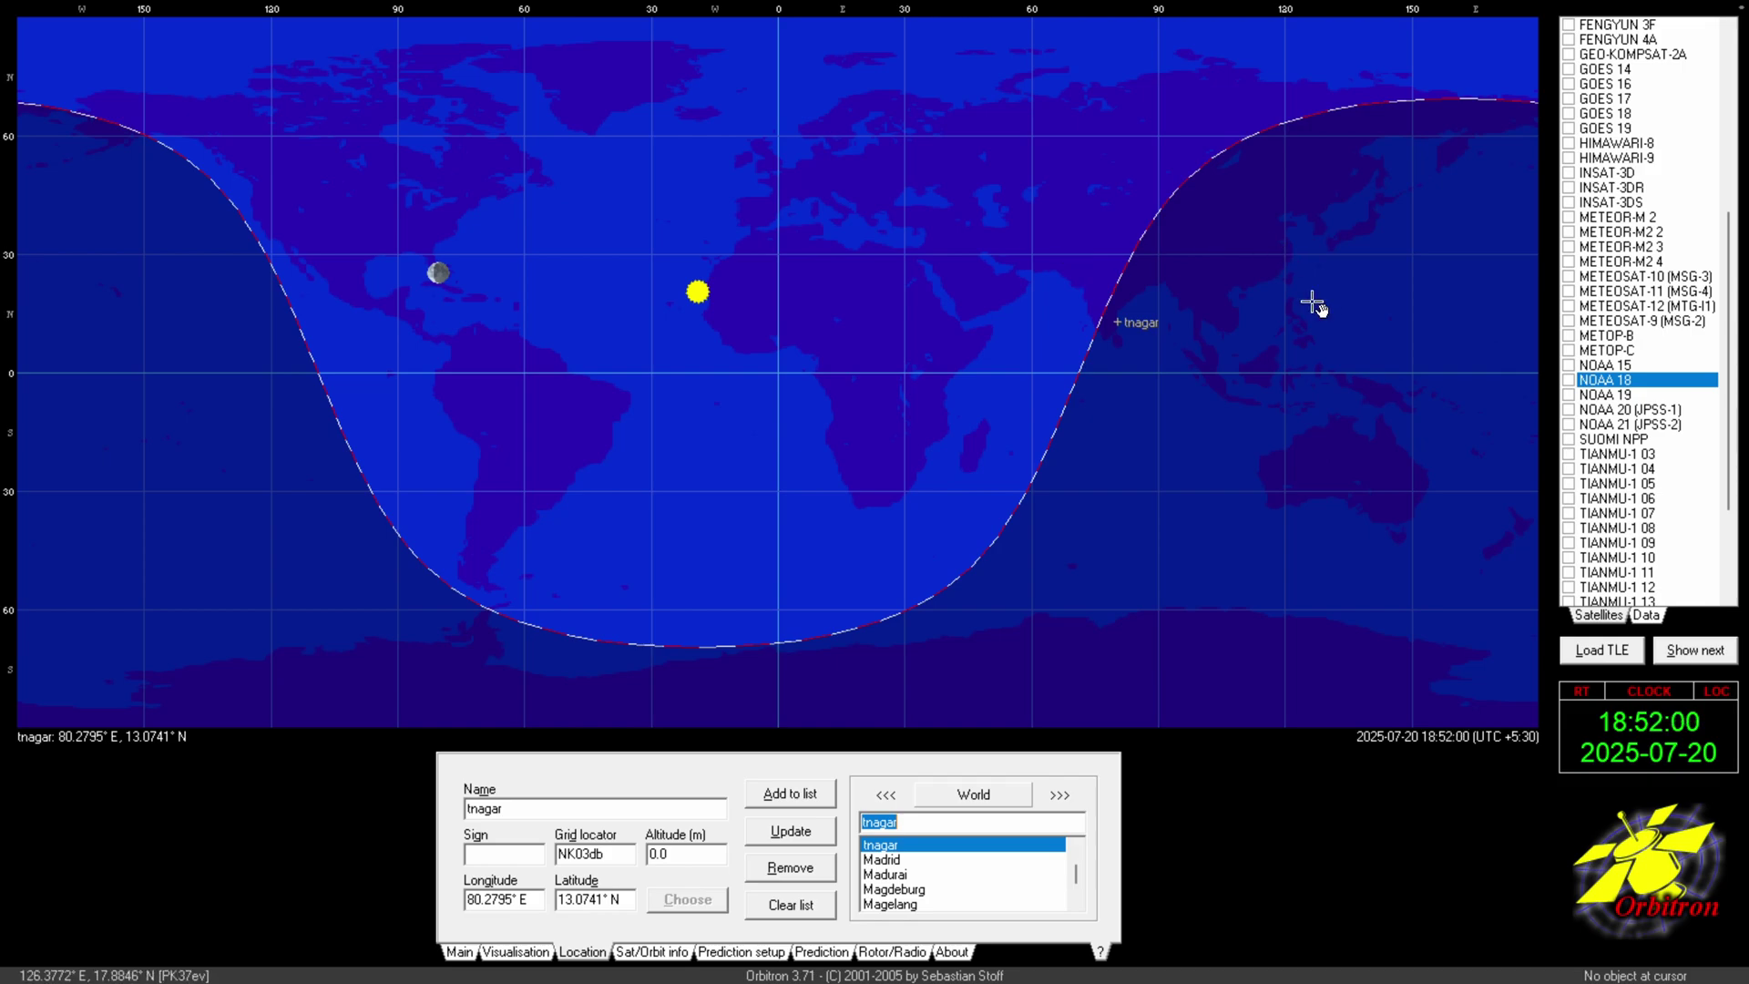
Enable tracking of NOAA 15, NOAA 18 and NOAA 19 in the satellite list
{"action": "left_click", "coordinate": [1568, 366]}
{"action": "left_click", "coordinate": [1568, 380]}
{"action": "left_click", "coordinate": [1569, 394]}
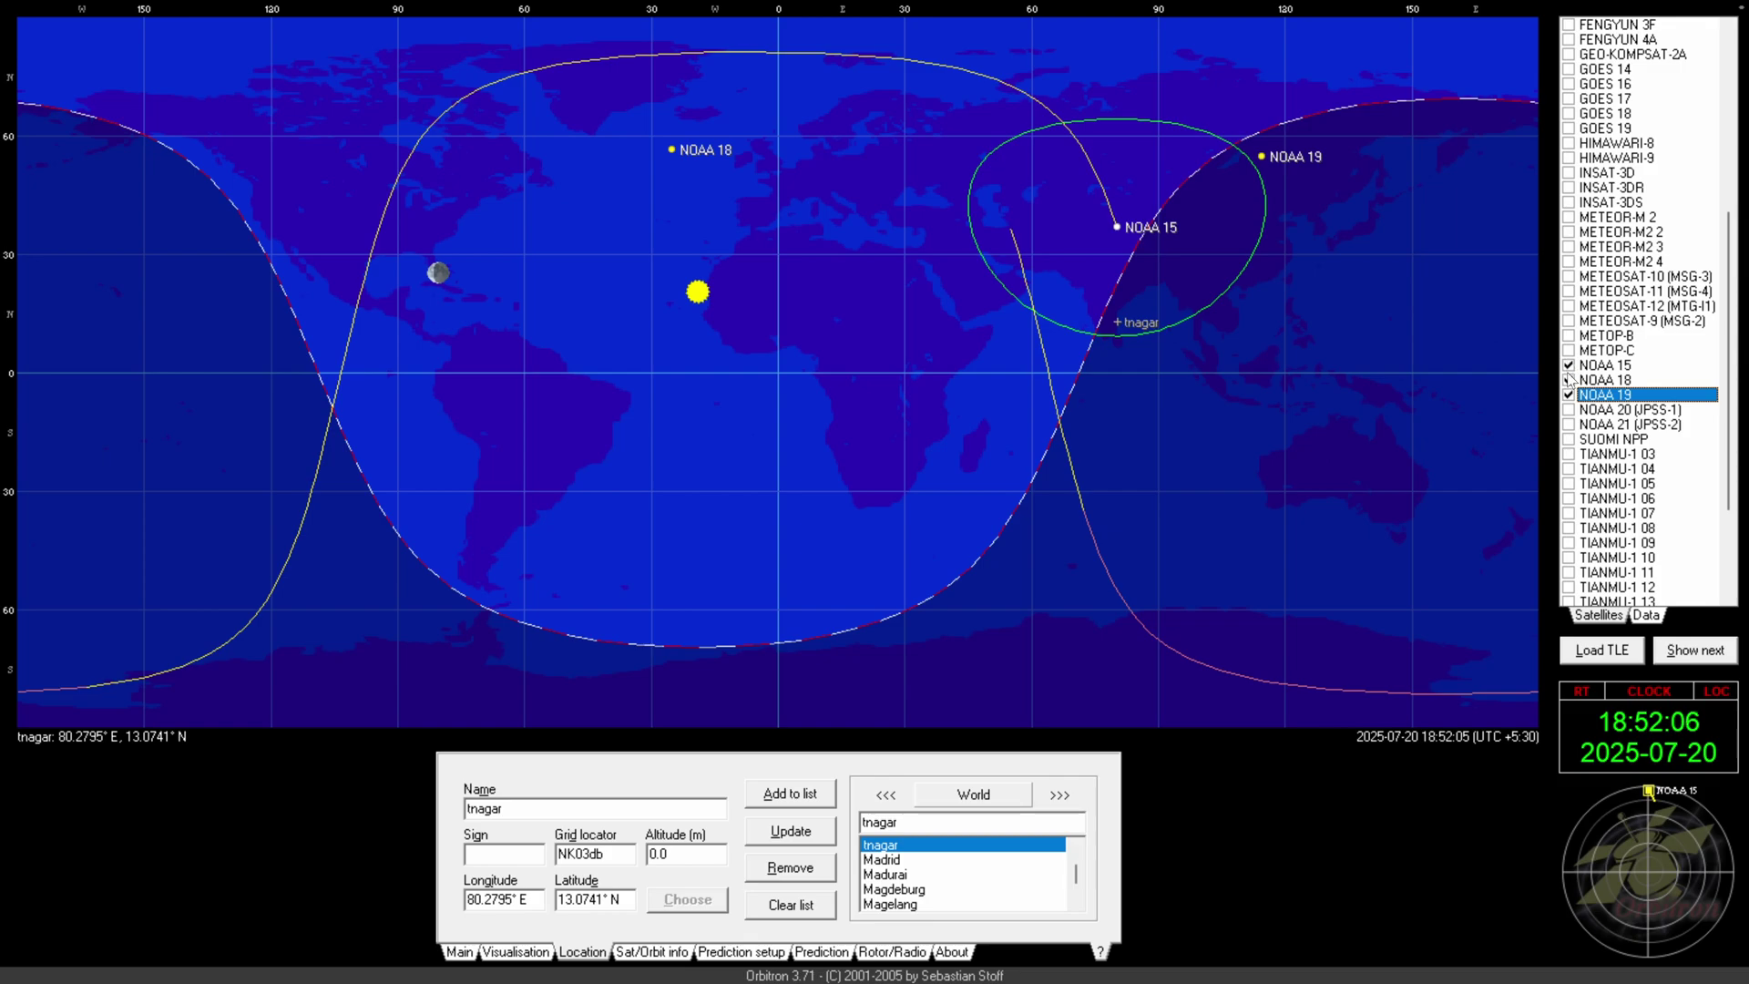
{"action": "left_click", "coordinate": [1568, 365]}
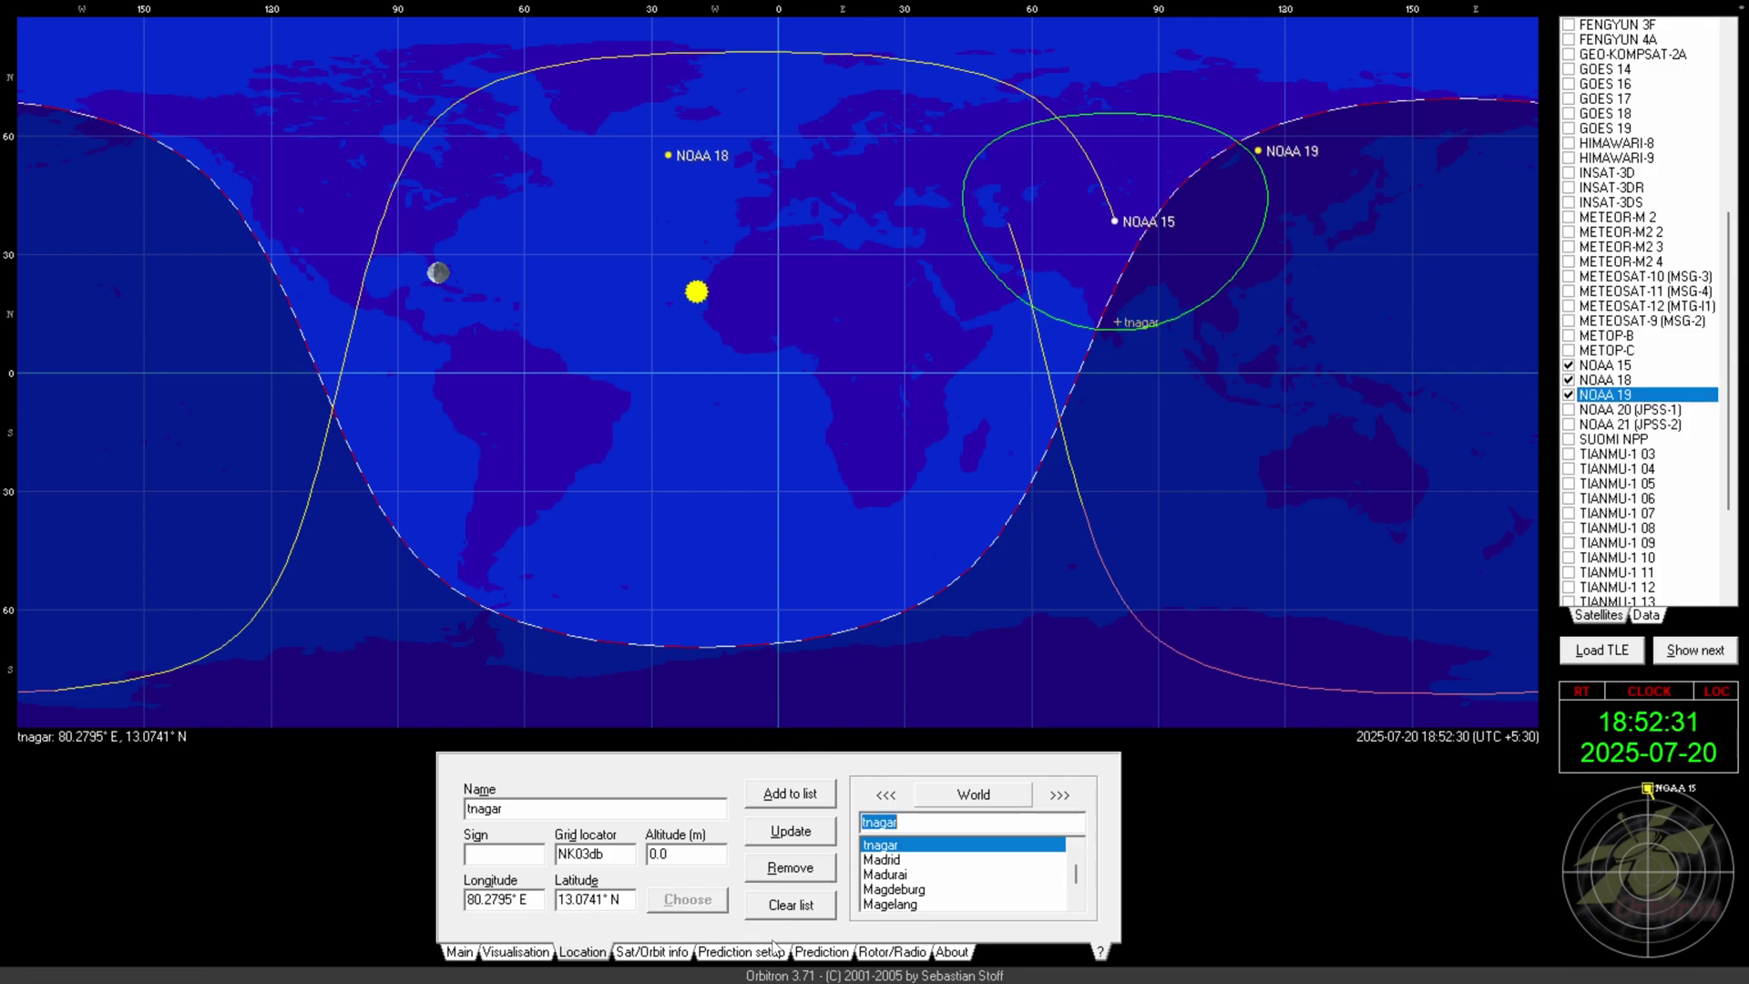
Stop tracking NOAA 19 and NOAA 18, and re-enable tracking of both satellites
{"action": "left_click", "coordinate": [1569, 395]}
{"action": "left_click", "coordinate": [1568, 380]}
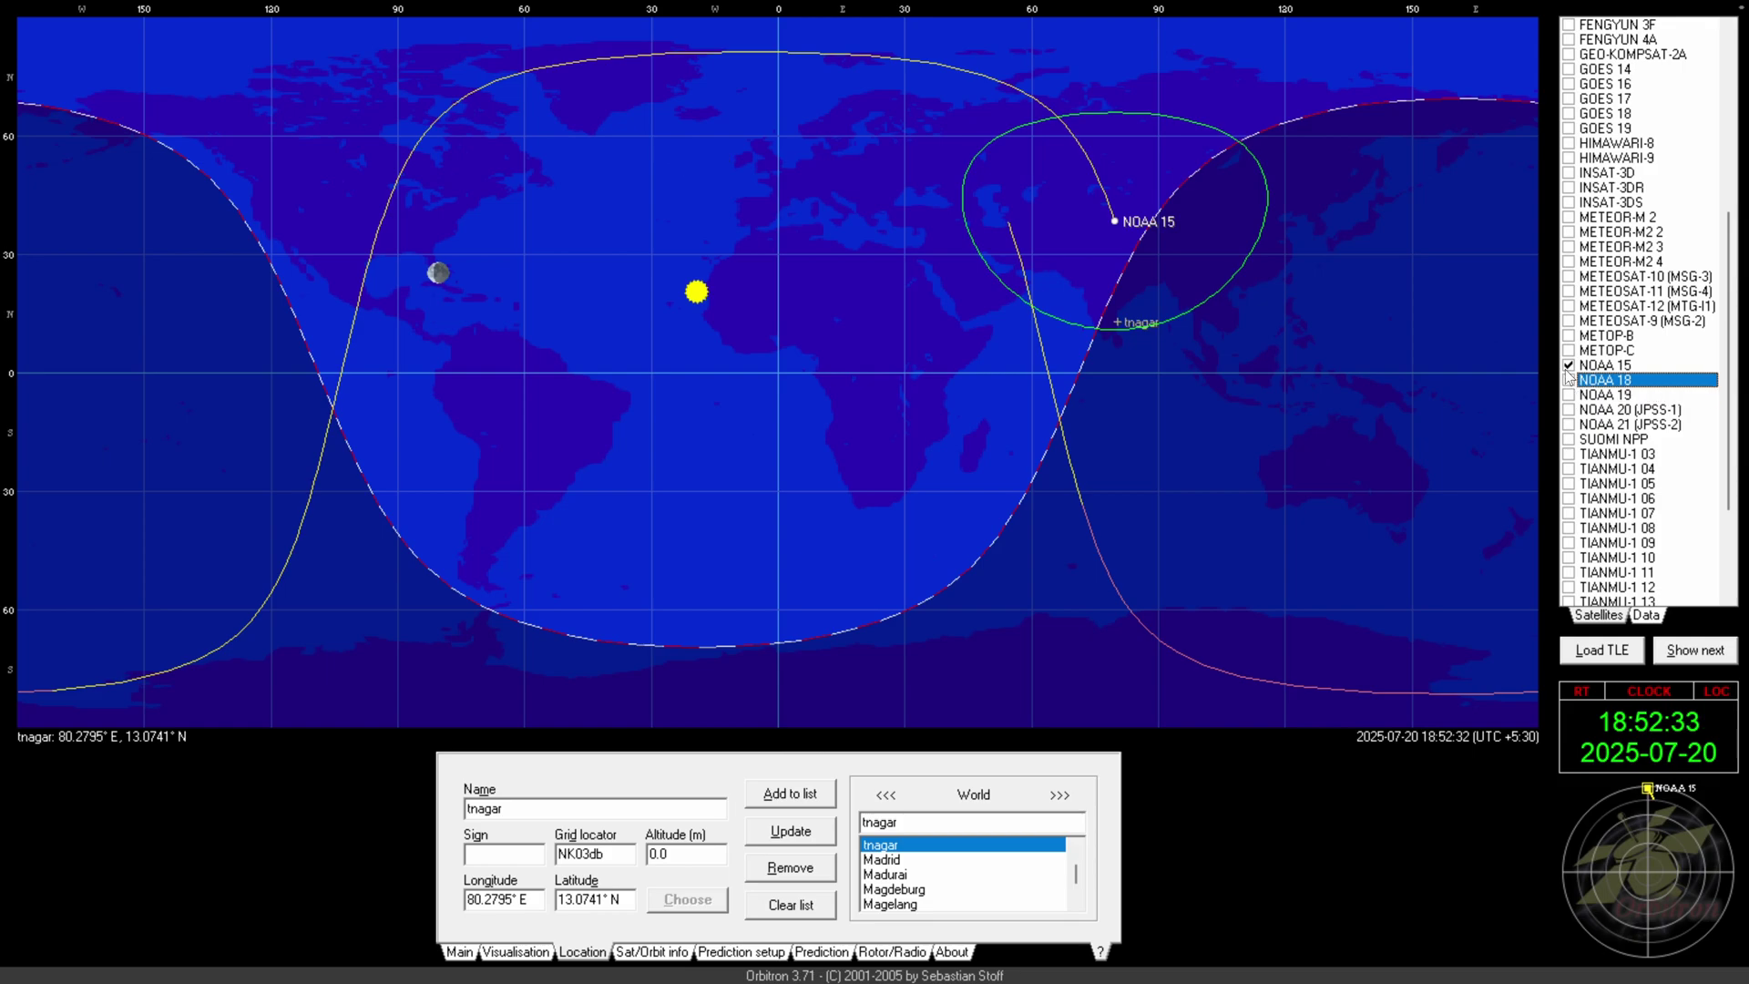
{"action": "left_click", "coordinate": [1568, 379]}
{"action": "left_click", "coordinate": [1569, 394]}
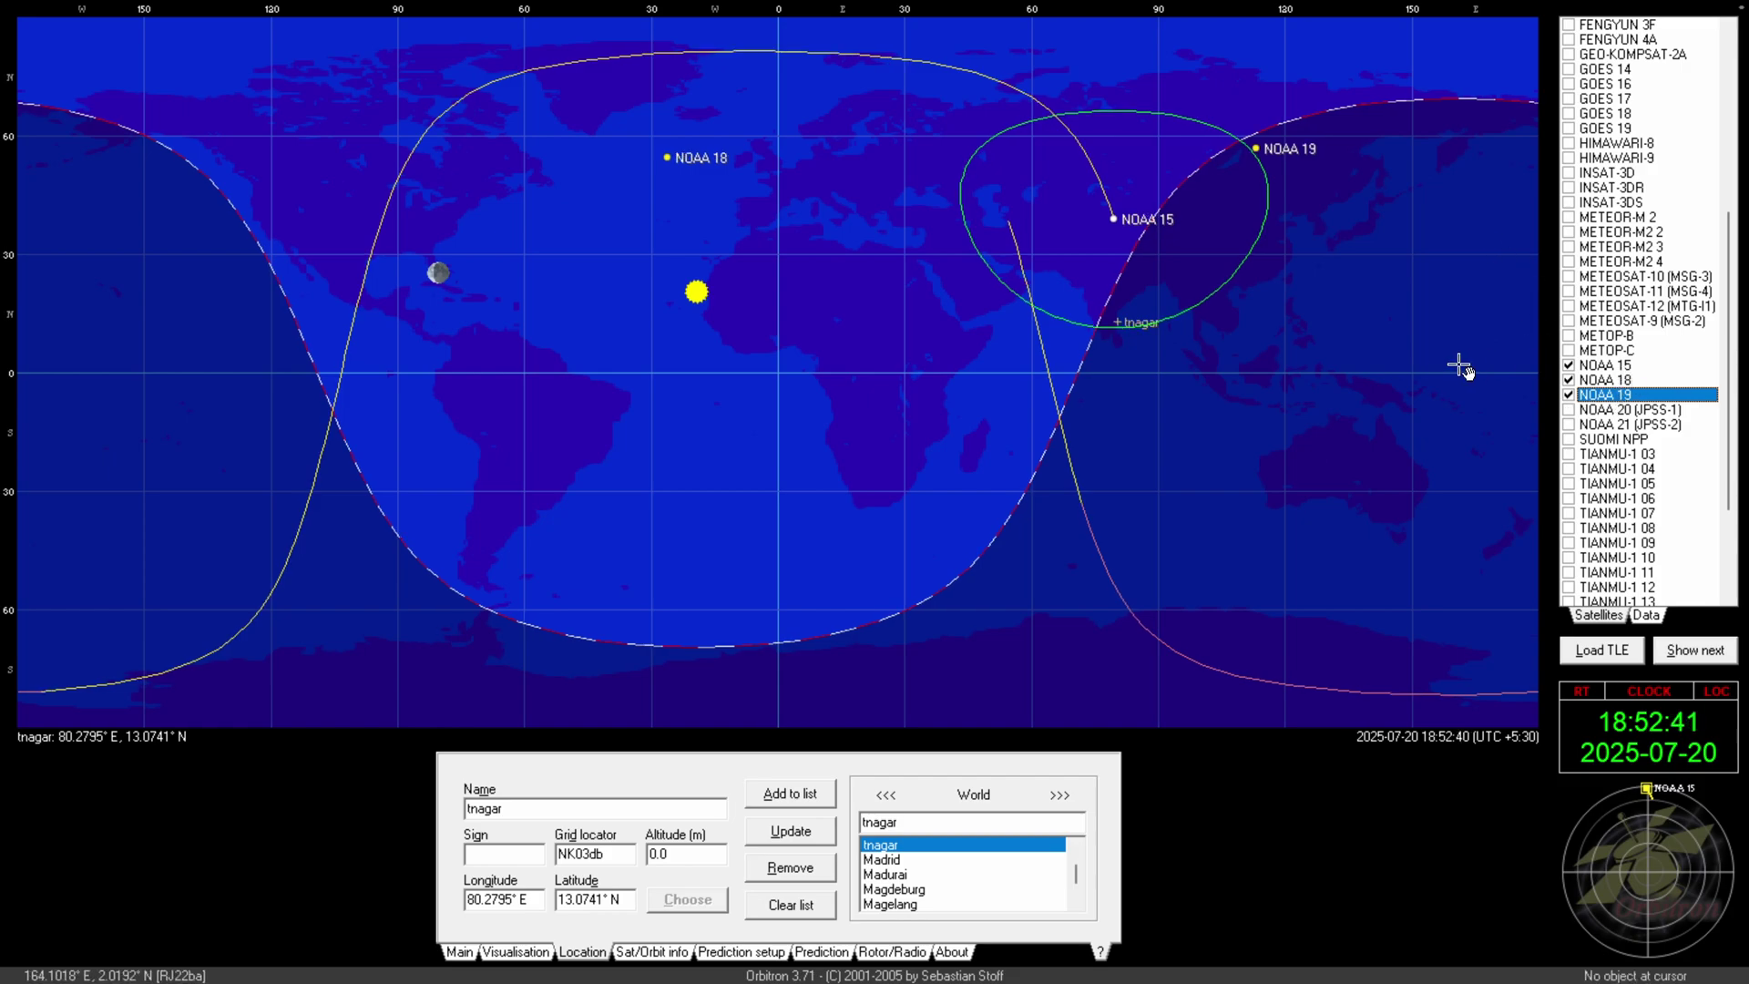
Set the prediction search period to Manual and search passes for Tracked satellites
{"action": "left_click", "coordinate": [739, 952]}
{"action": "left_click", "coordinate": [481, 798]}
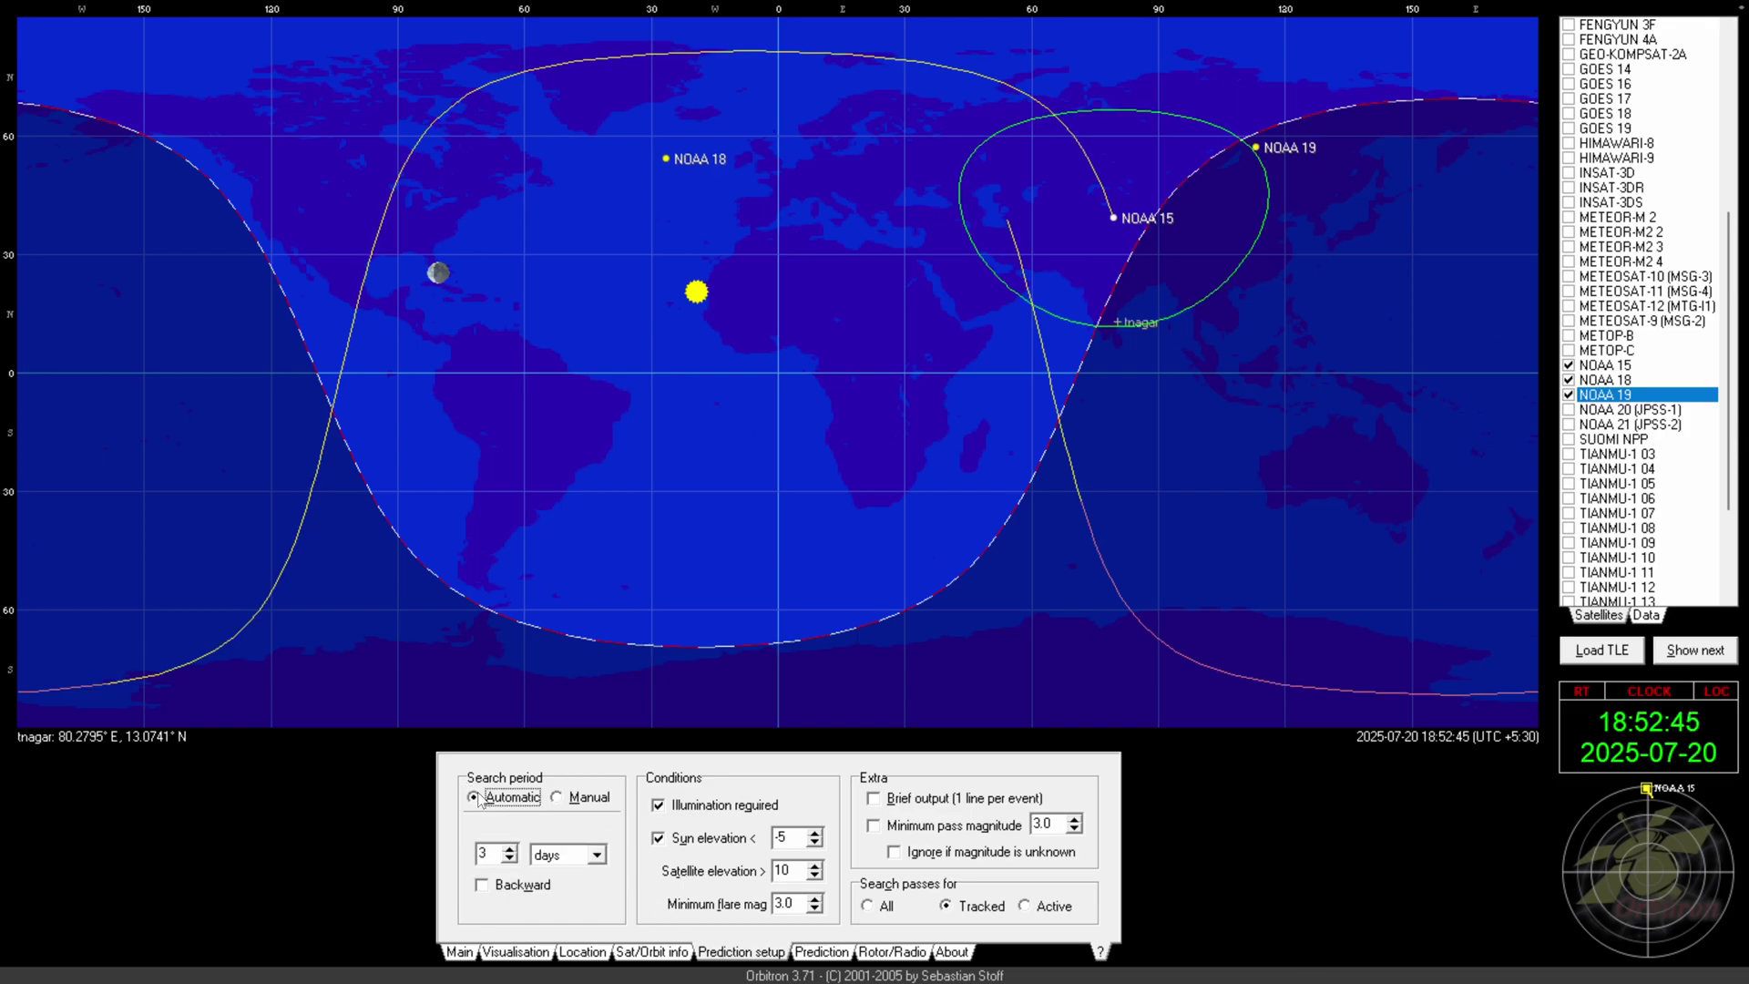
{"action": "left_click", "coordinate": [556, 798]}
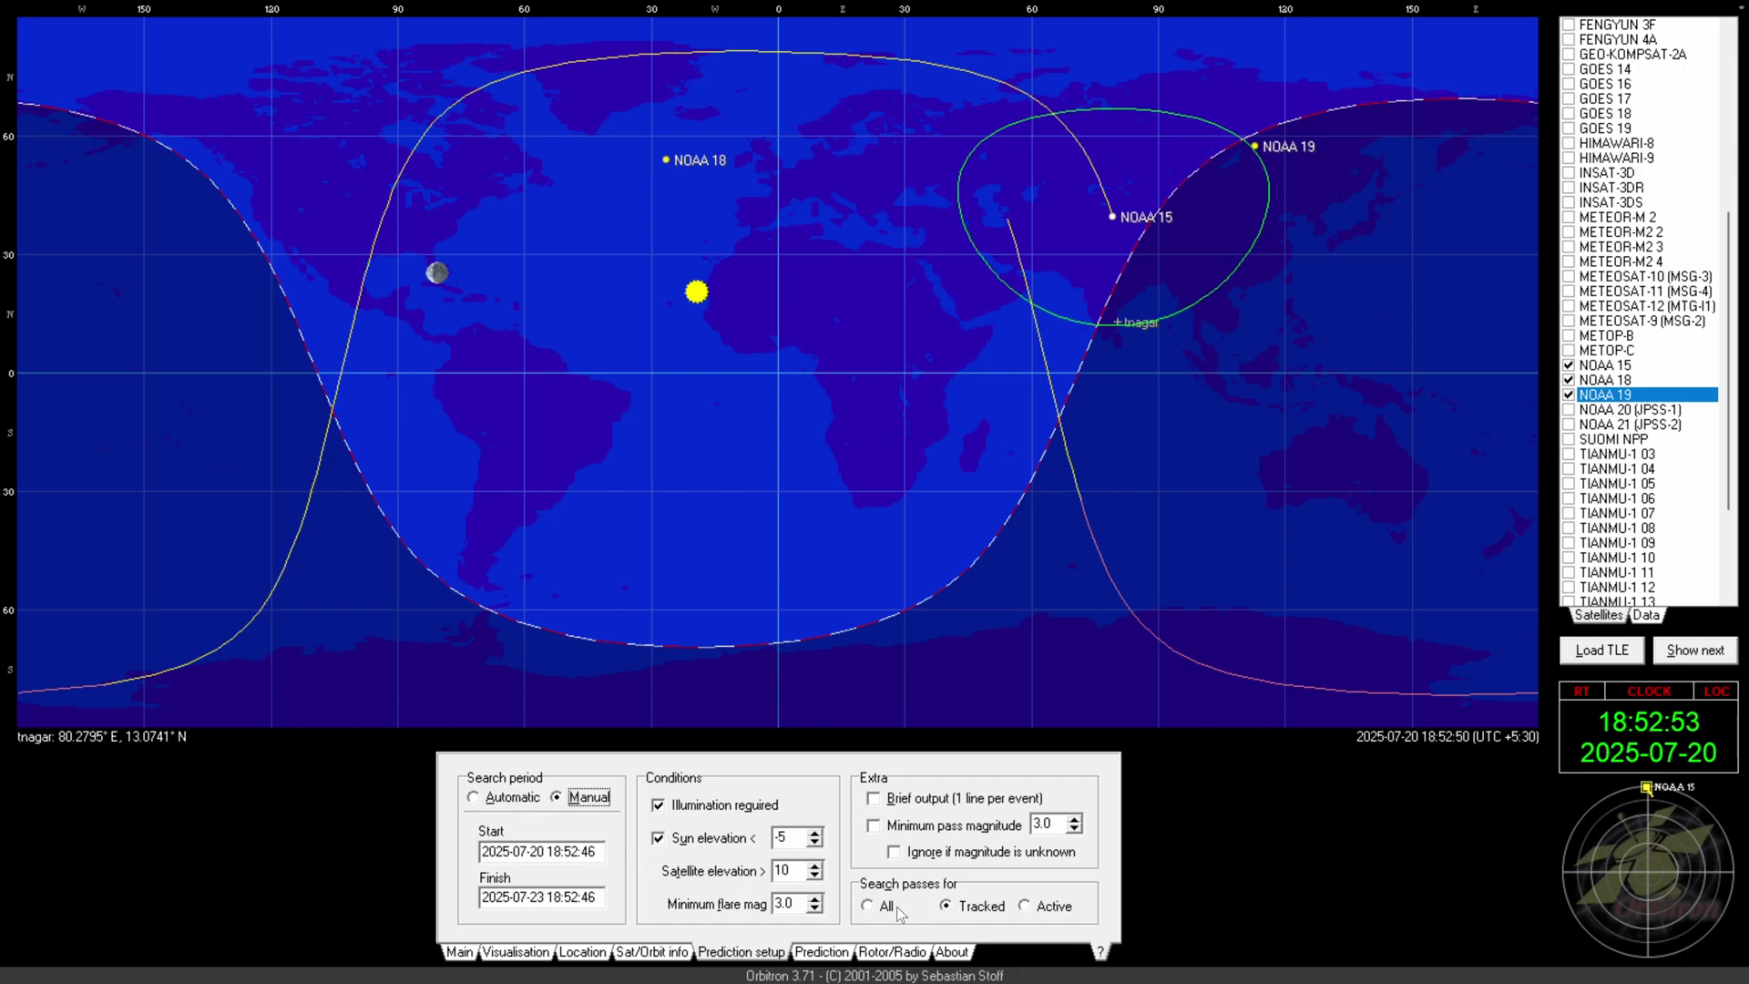
{"action": "left_click", "coordinate": [946, 907]}
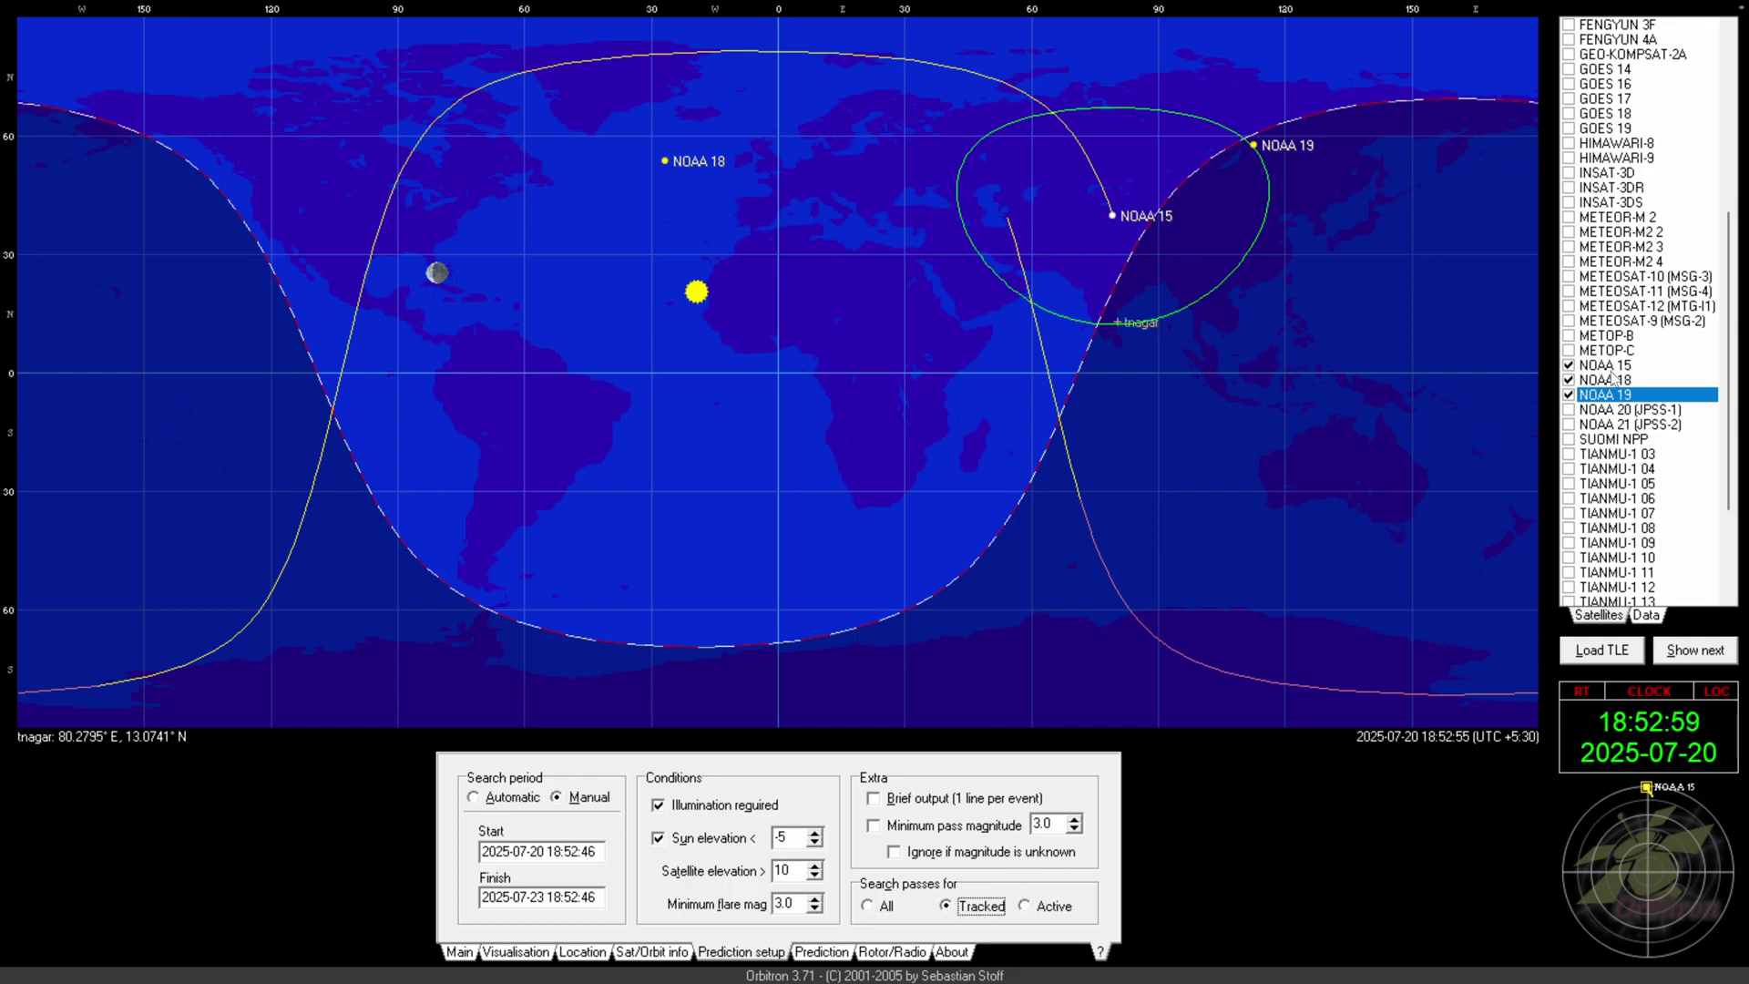
Run the pass prediction for the tracked satellites and close the finished report
{"action": "left_click", "coordinate": [813, 952]}
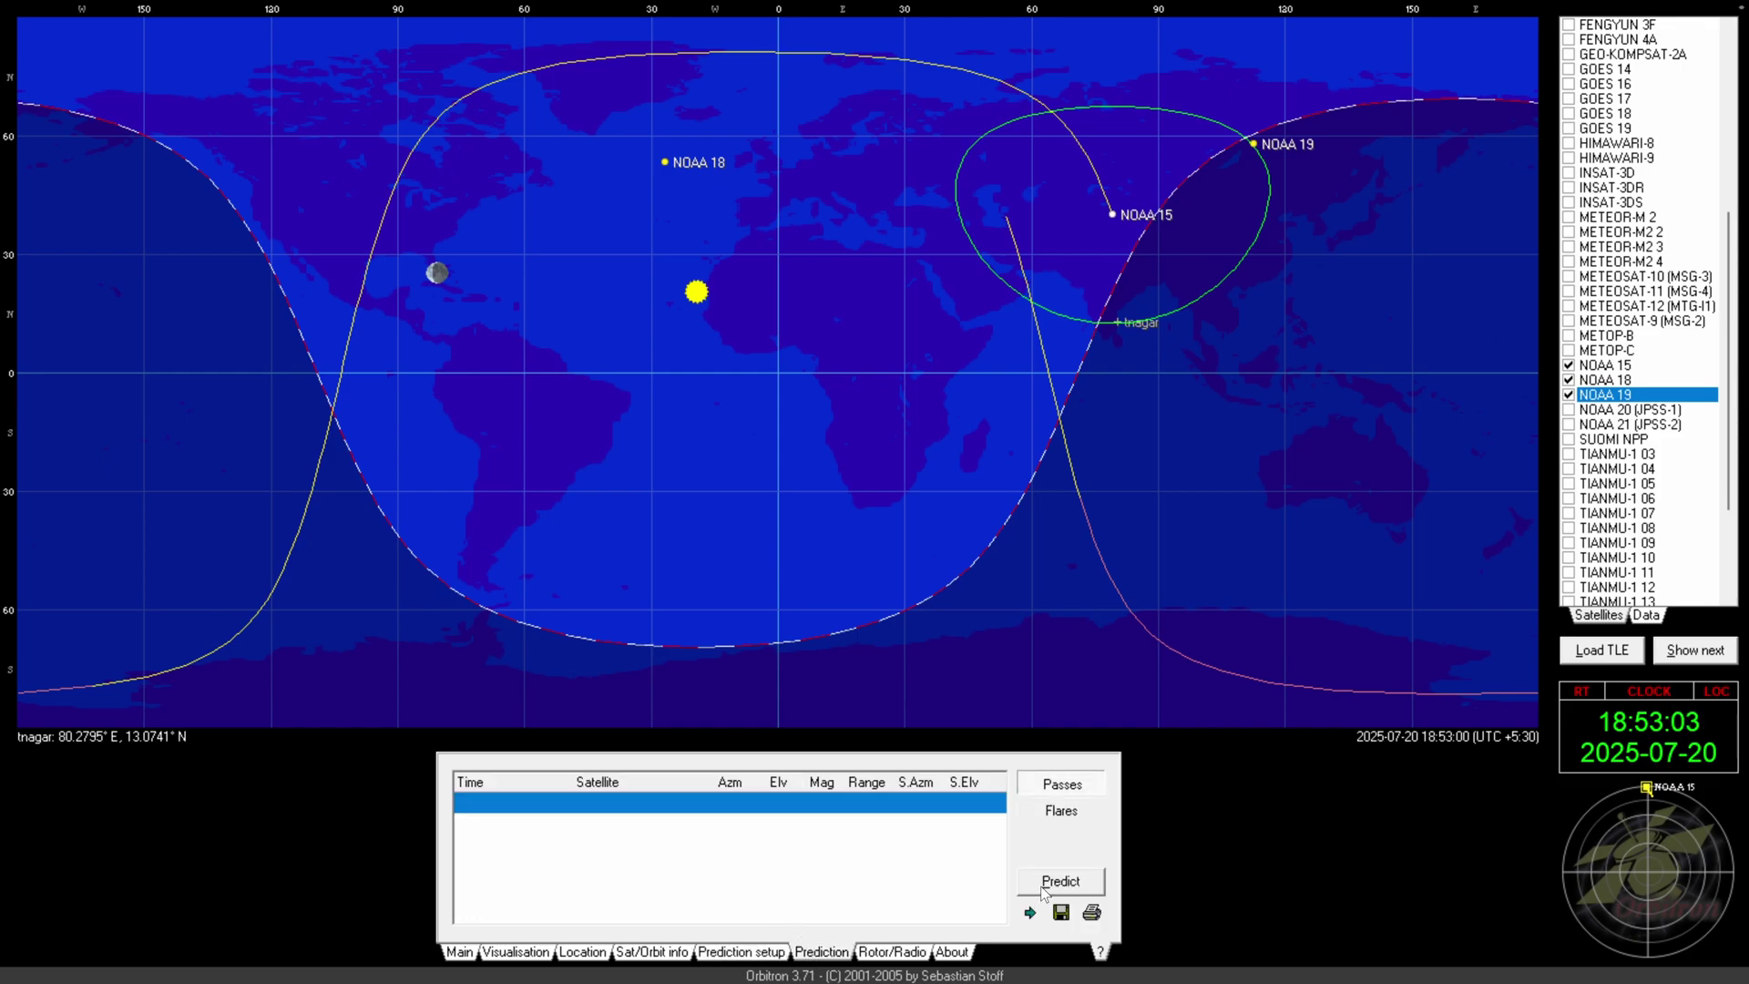
{"action": "left_click", "coordinate": [1043, 884]}
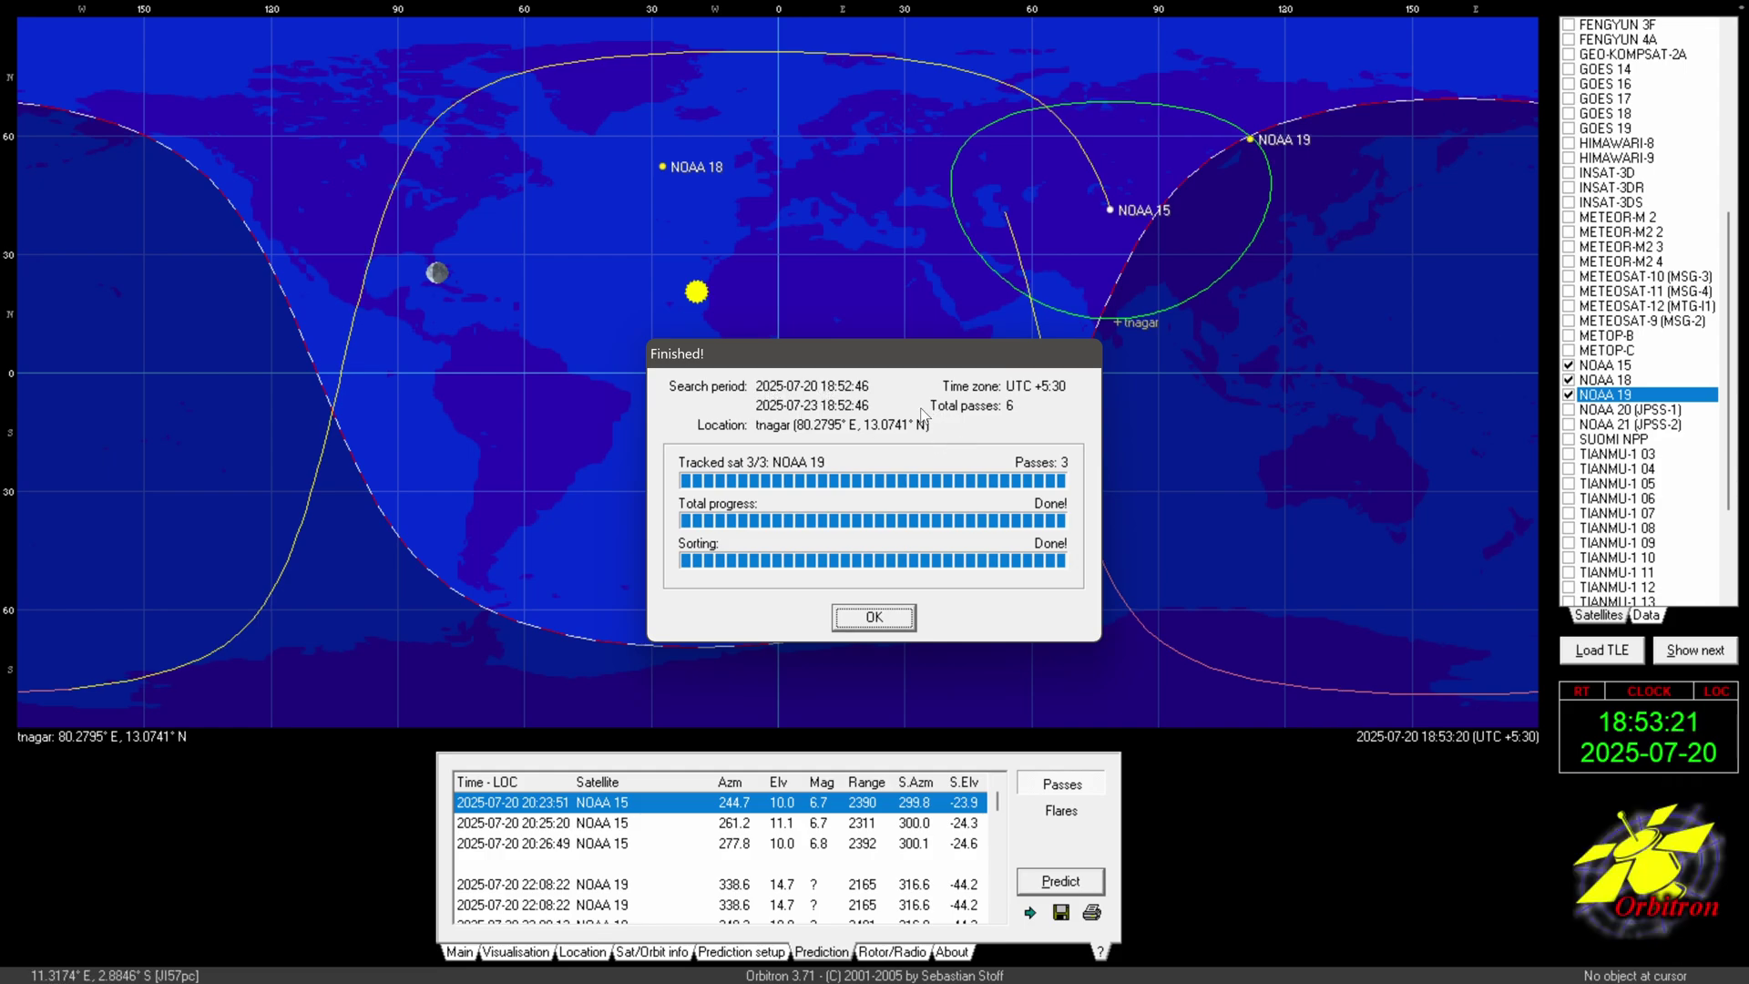
{"action": "left_click", "coordinate": [894, 625]}
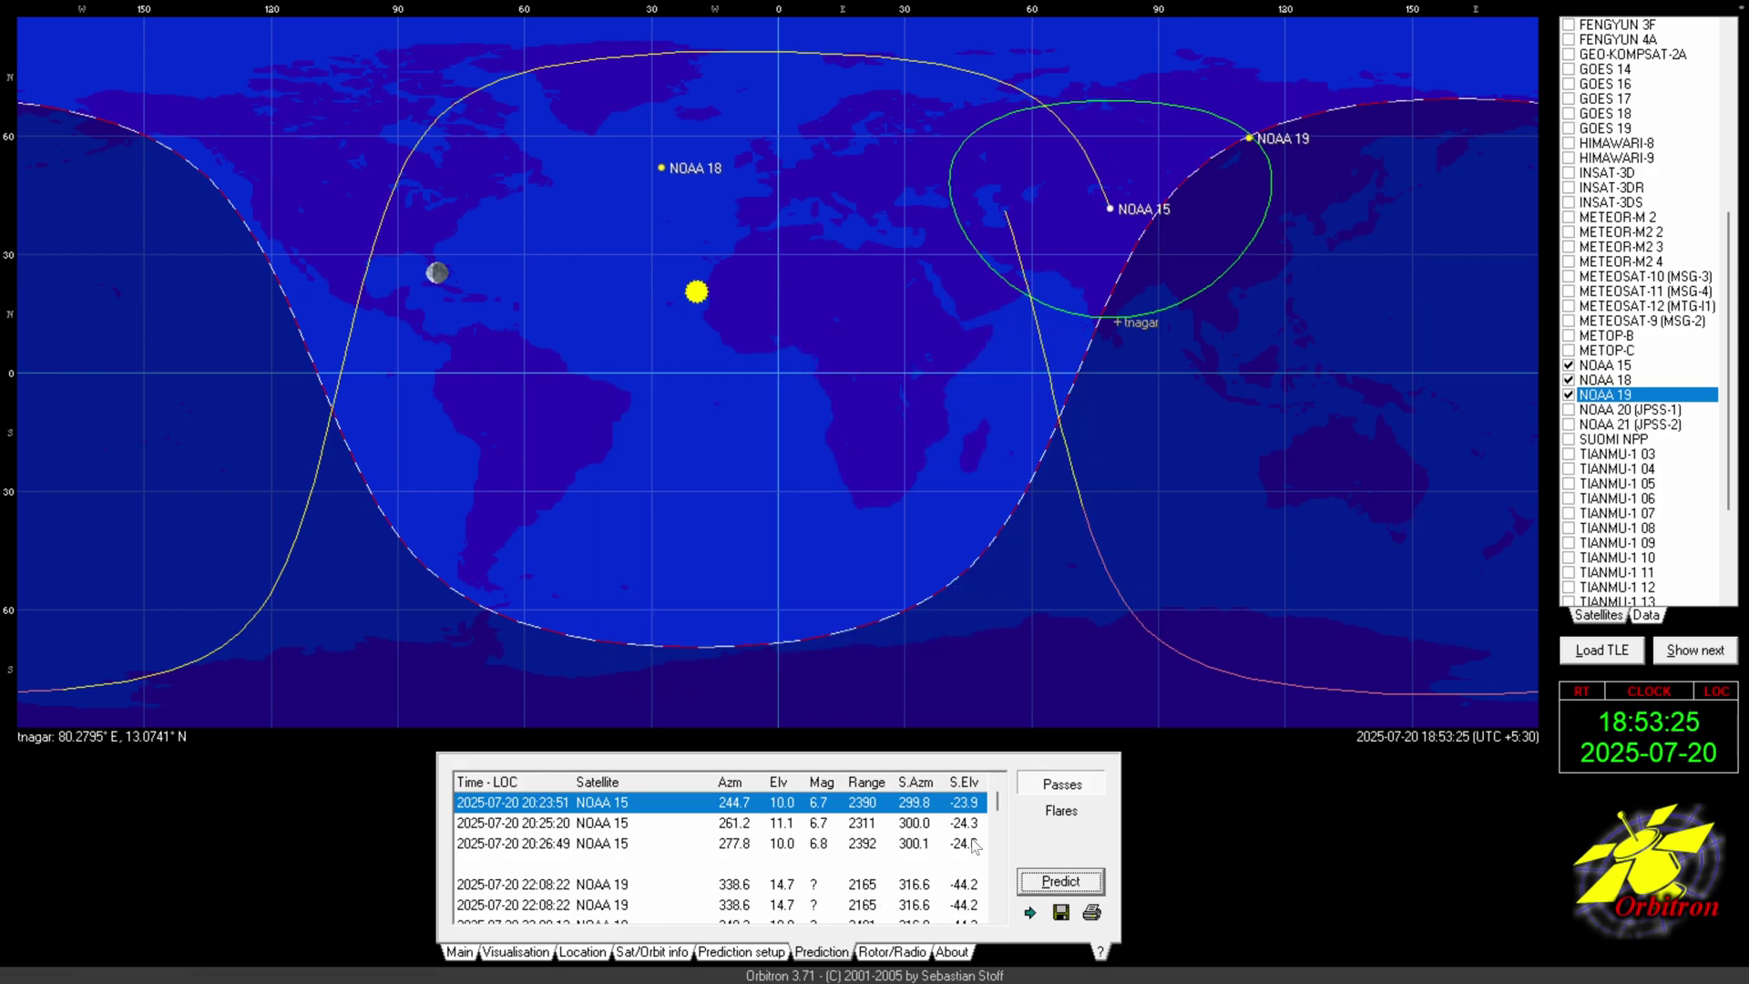
{"action": "mouse_move", "coordinate": [997, 809]}
{"action": "left_mouse_down"}
{"action": "mouse_move", "coordinate": [1008, 899]}
{"action": "mouse_move", "coordinate": [1002, 800]}
{"action": "left_mouse_up"}
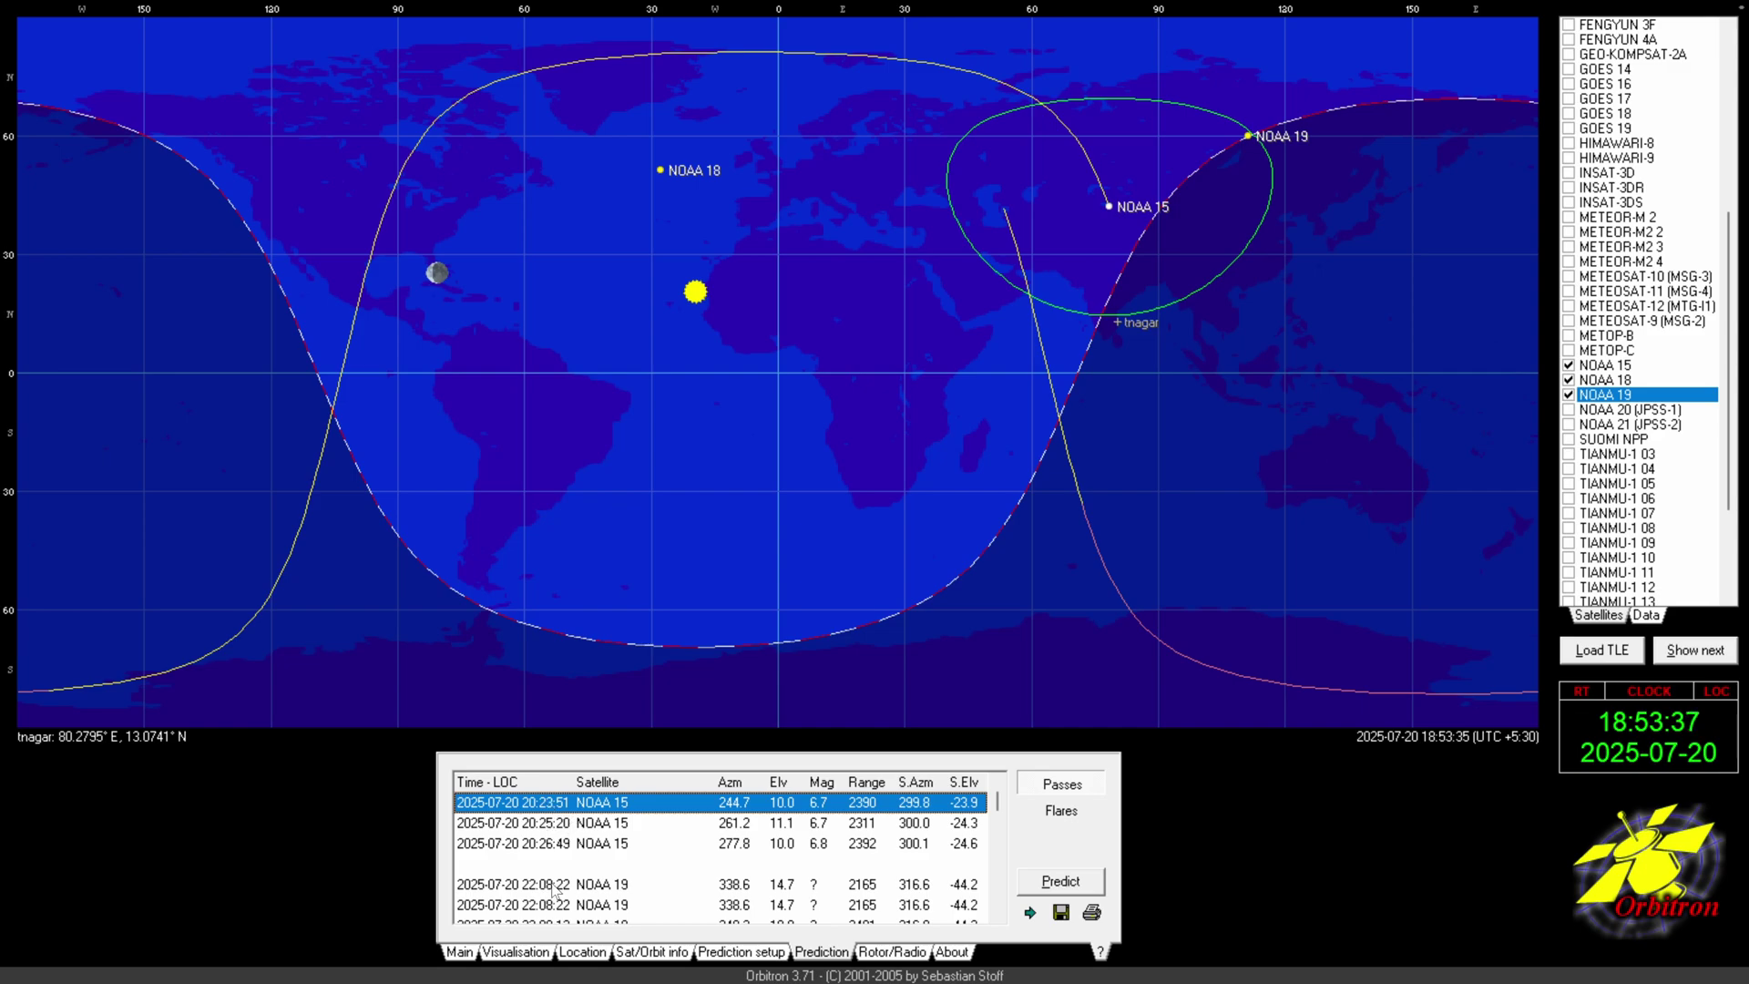
{"action": "left_click_drag", "start_coordinate": [998, 801], "coordinate": [997, 818]}
{"action": "left_click", "coordinate": [756, 824]}
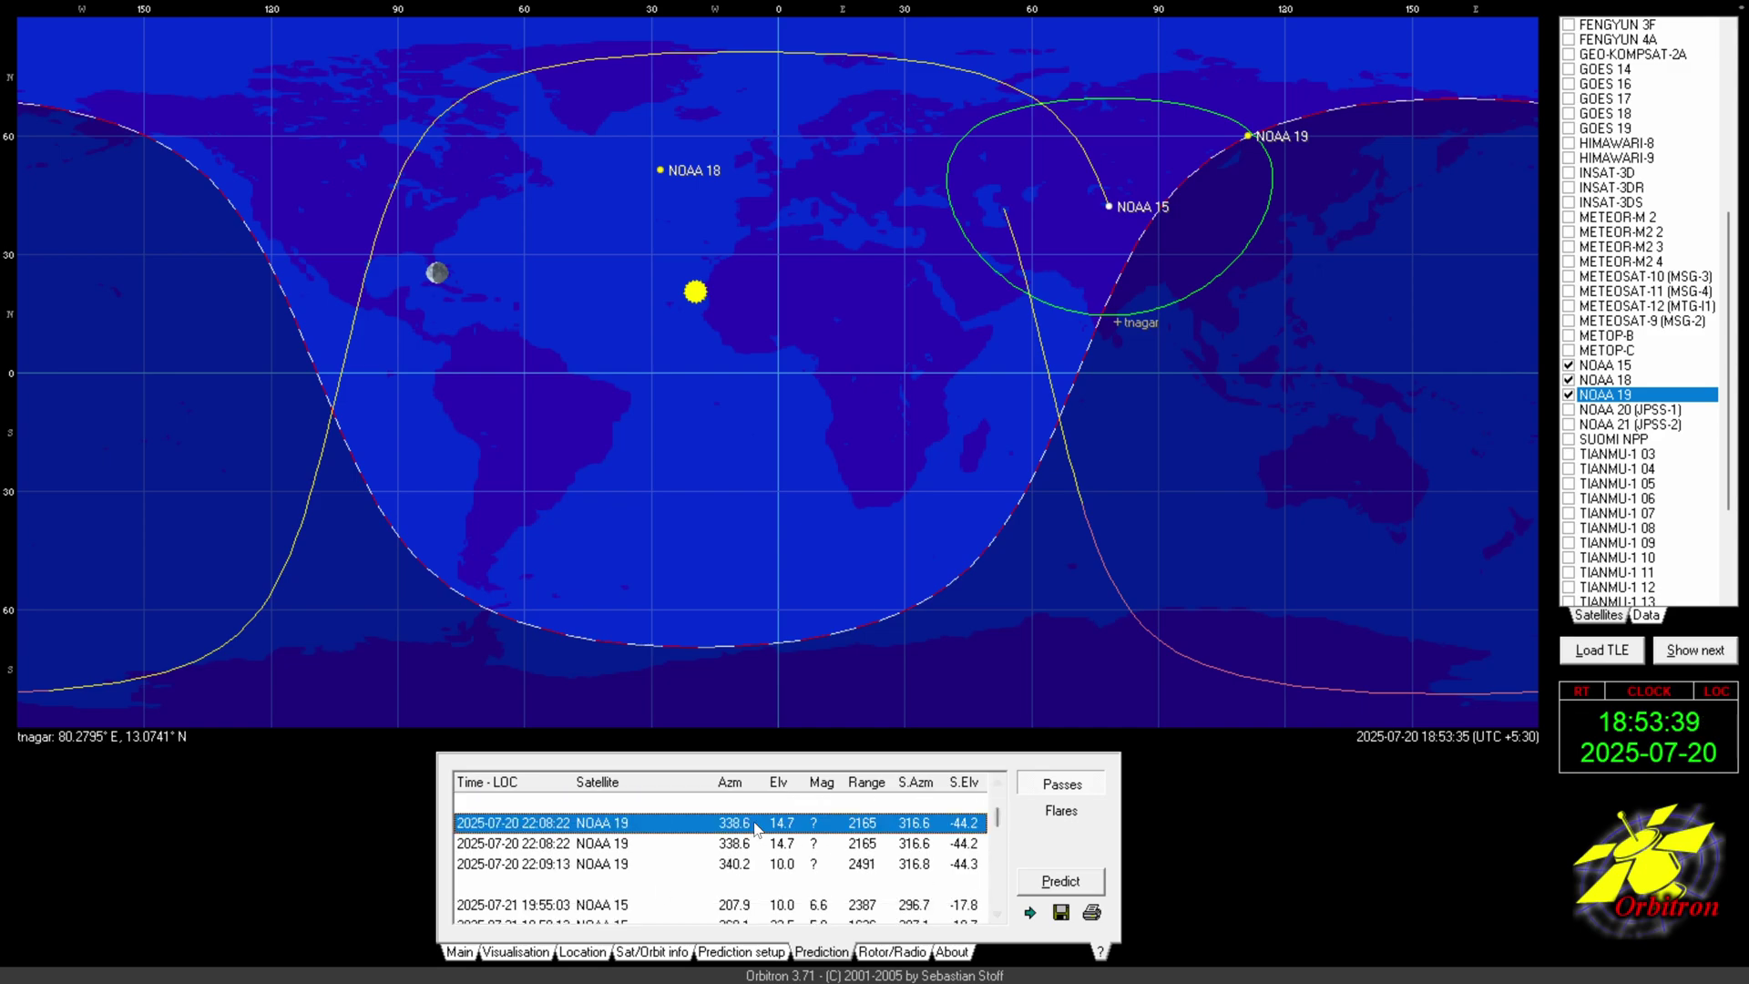
{"action": "double_click", "coordinate": [756, 824]}
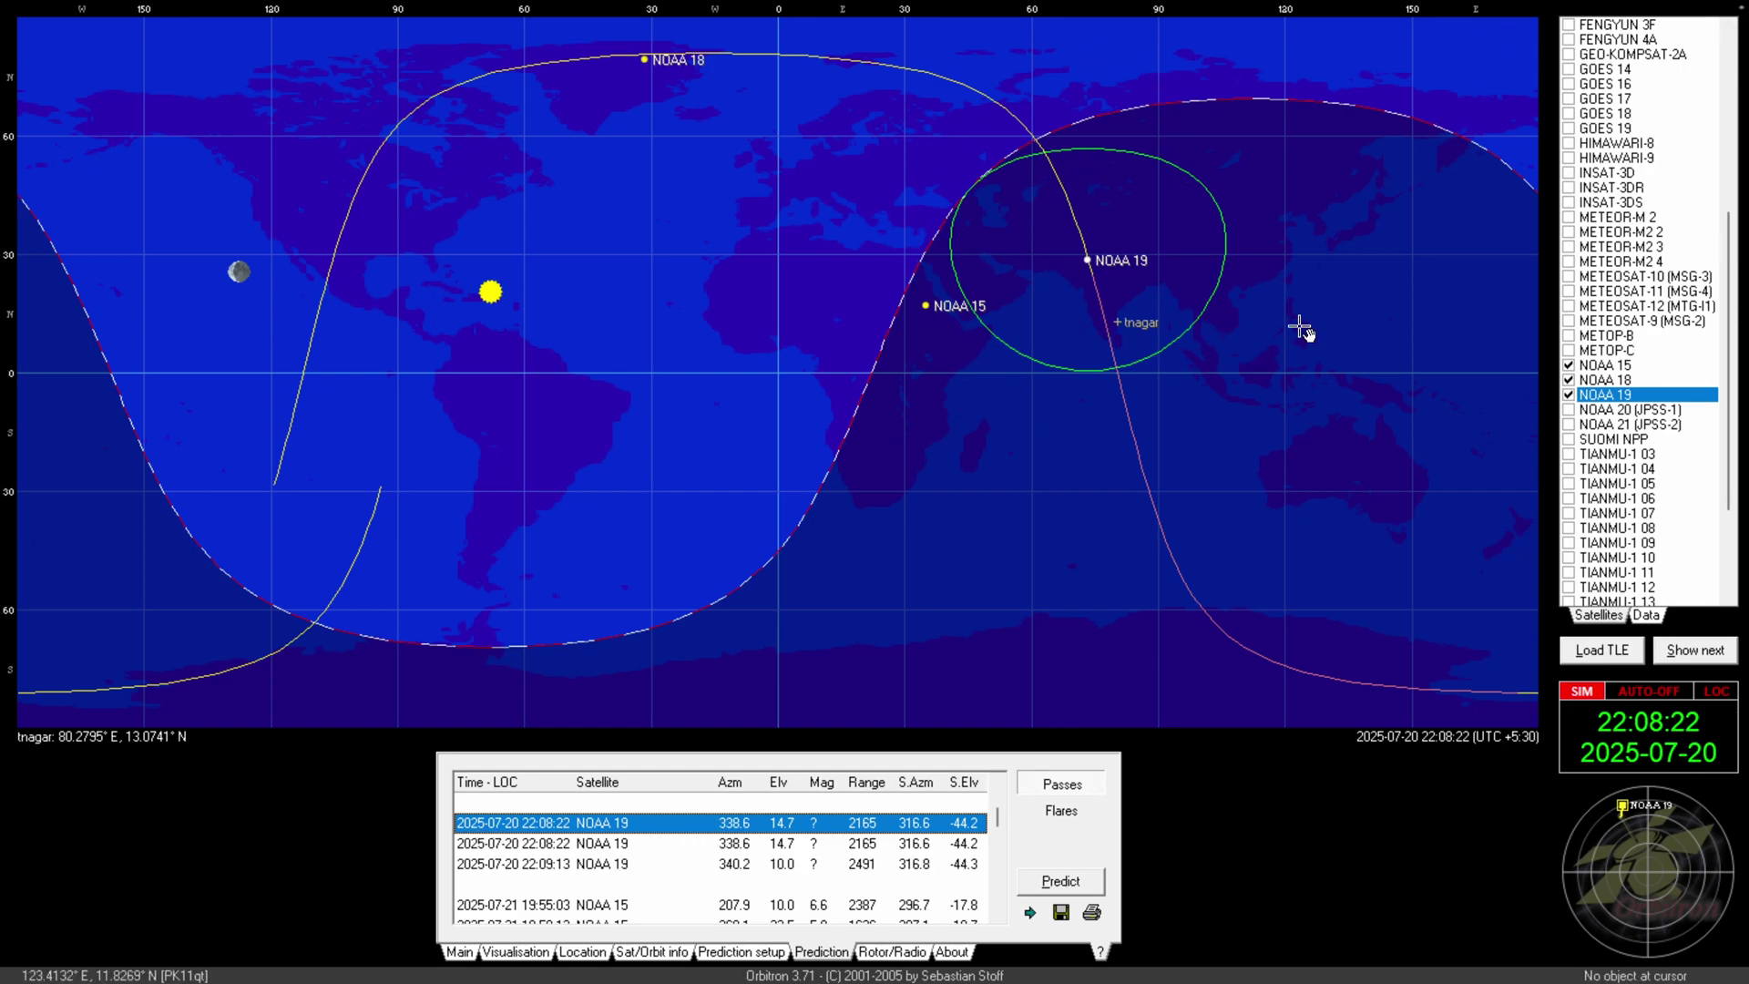
{"action": "left_click", "coordinate": [552, 847]}
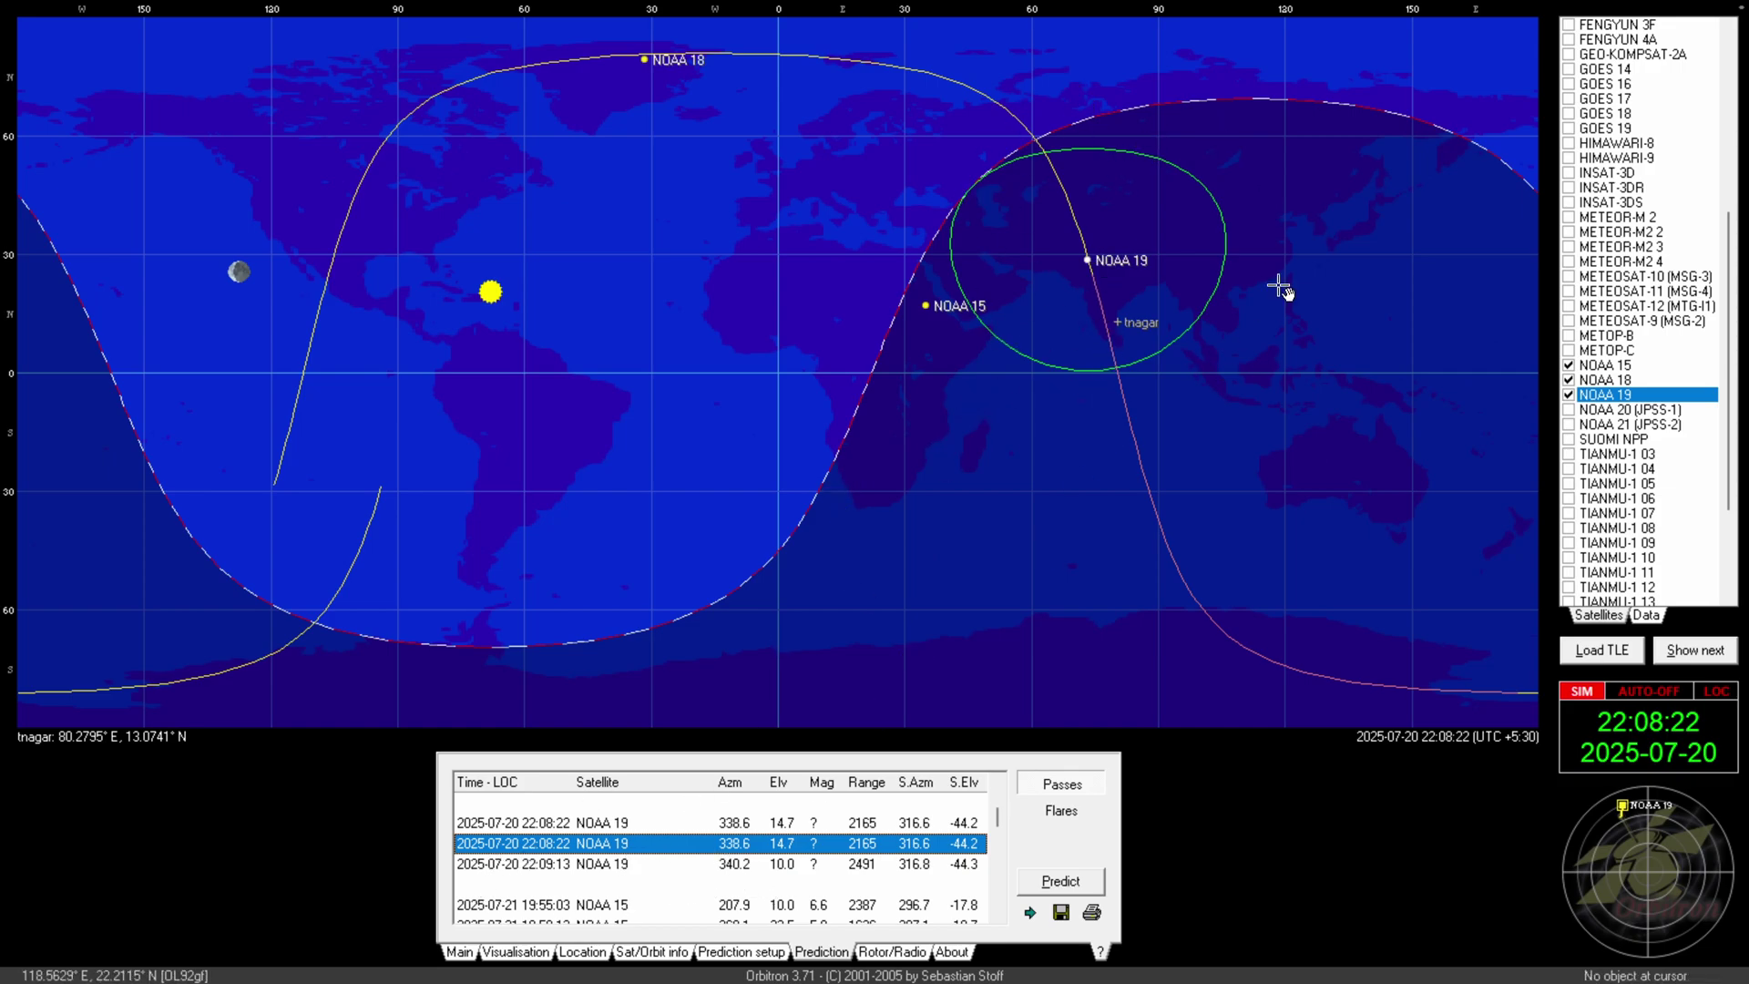
{"action": "left_click", "coordinate": [756, 870]}
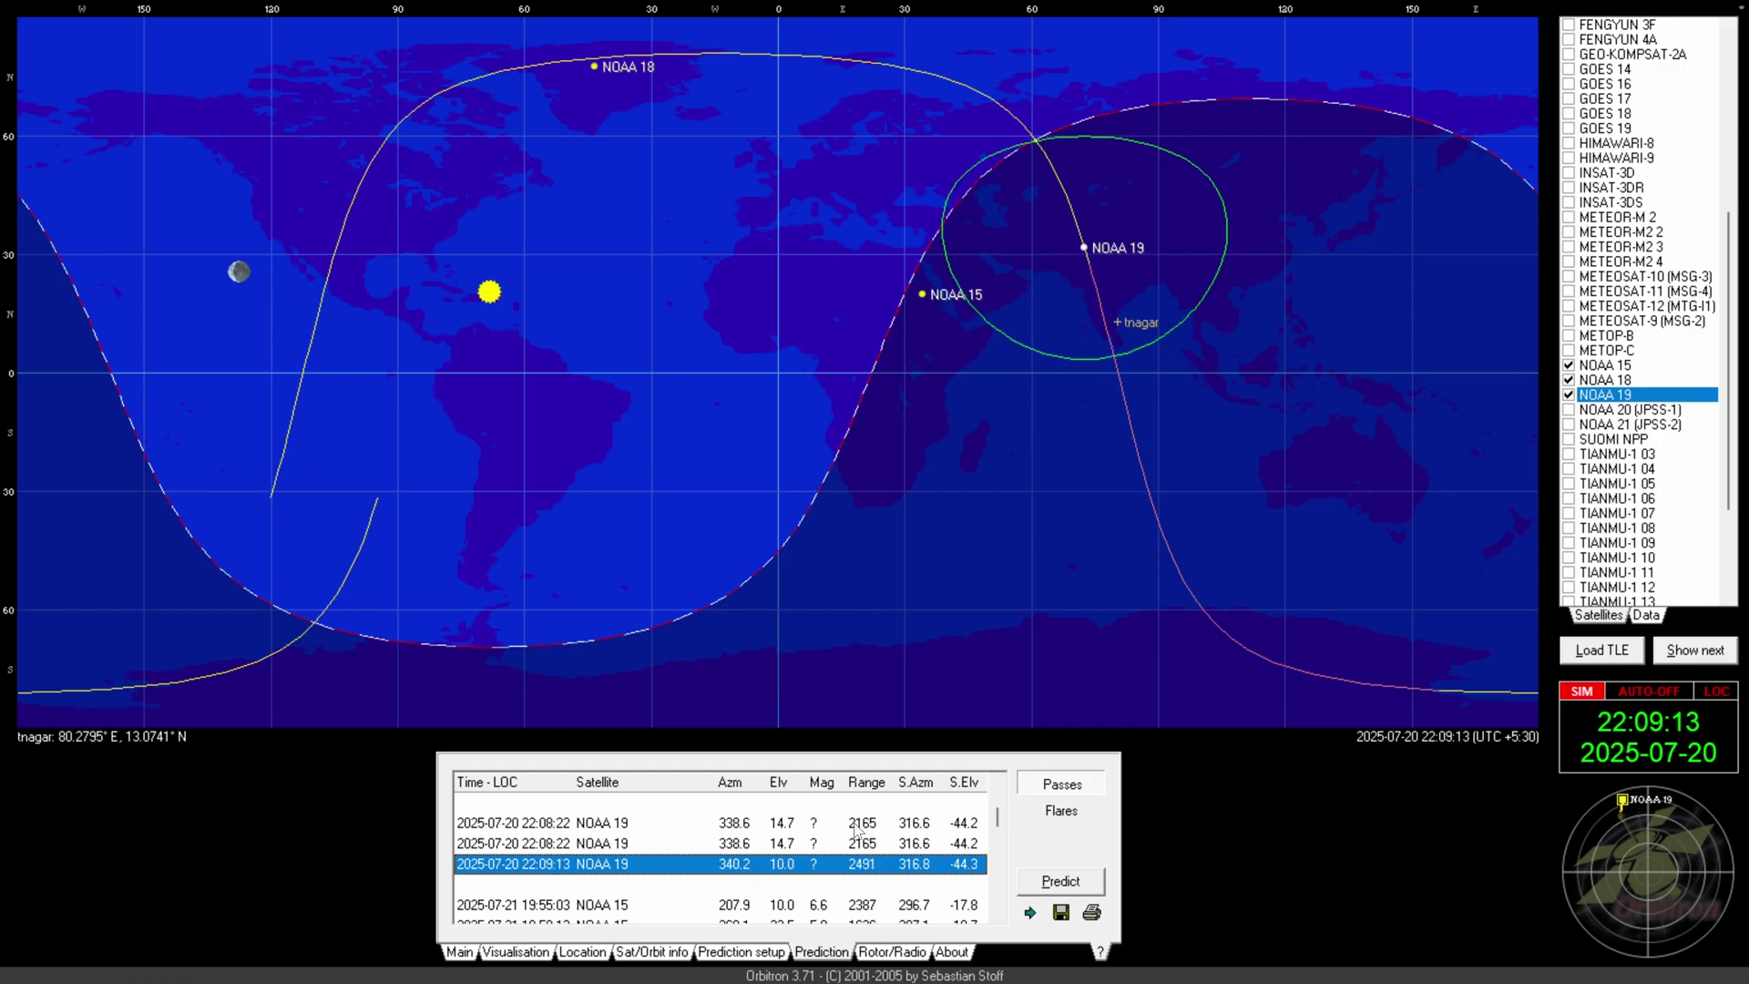
{"action": "left_click_drag", "start_coordinate": [1002, 825], "coordinate": [1002, 854]}
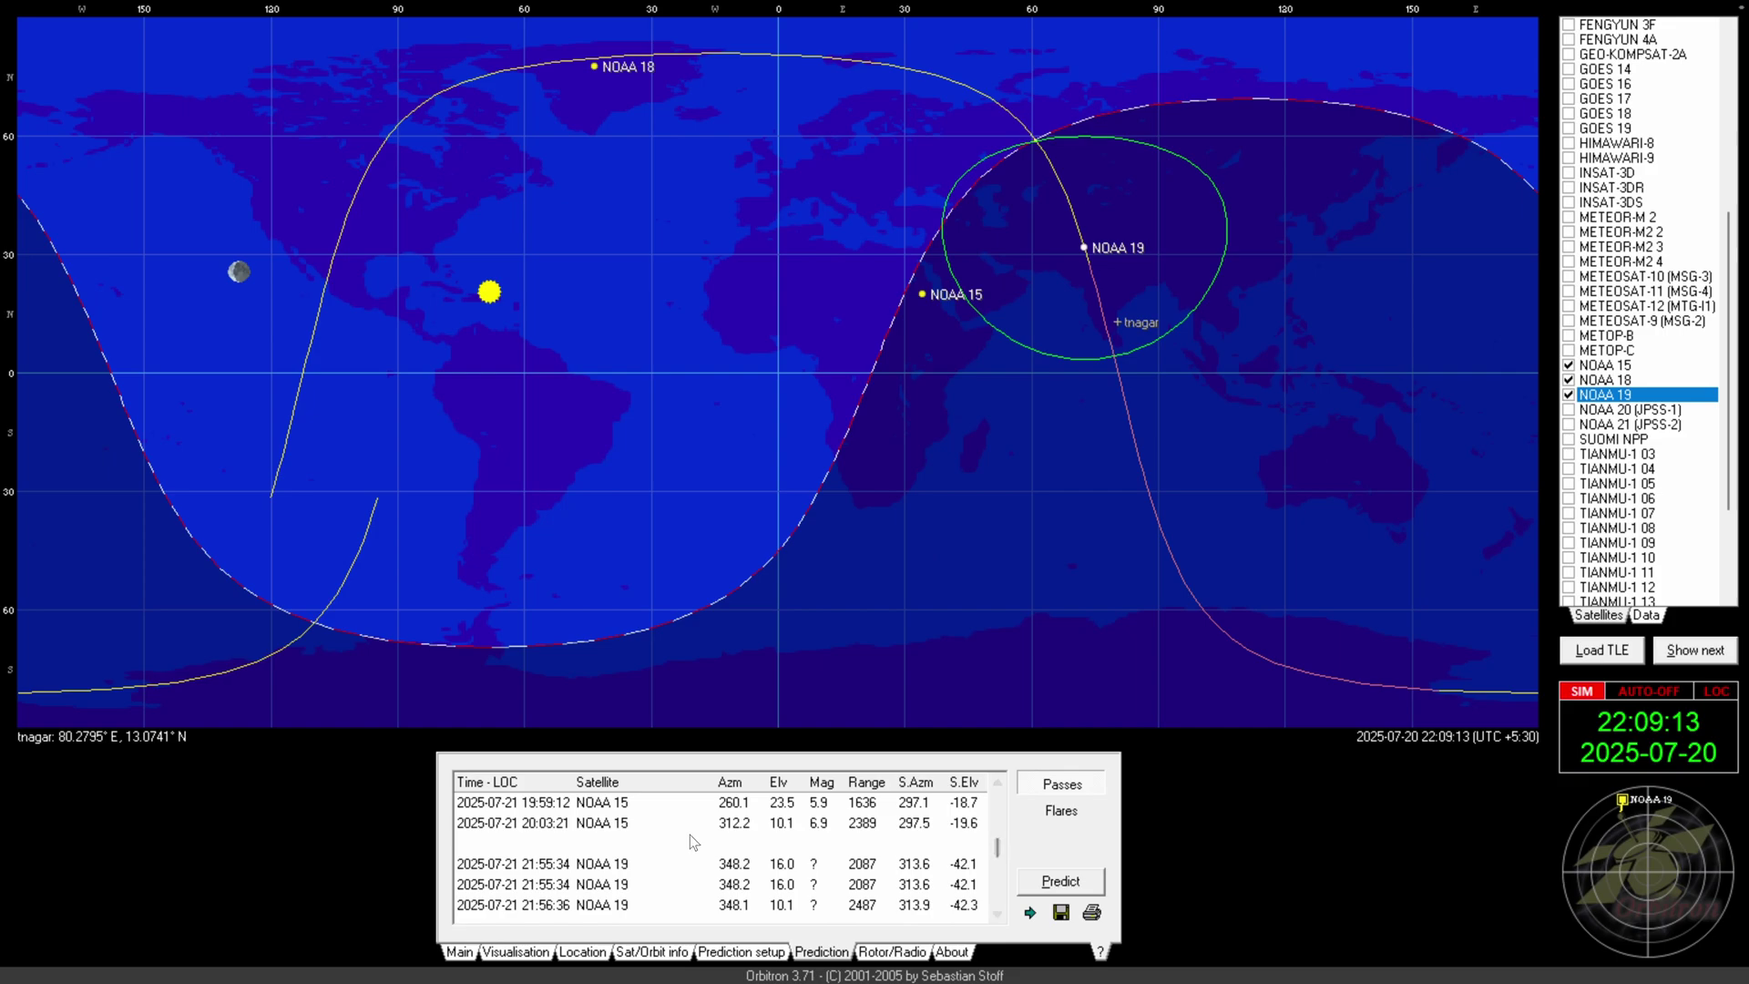
{"action": "left_click", "coordinate": [719, 823]}
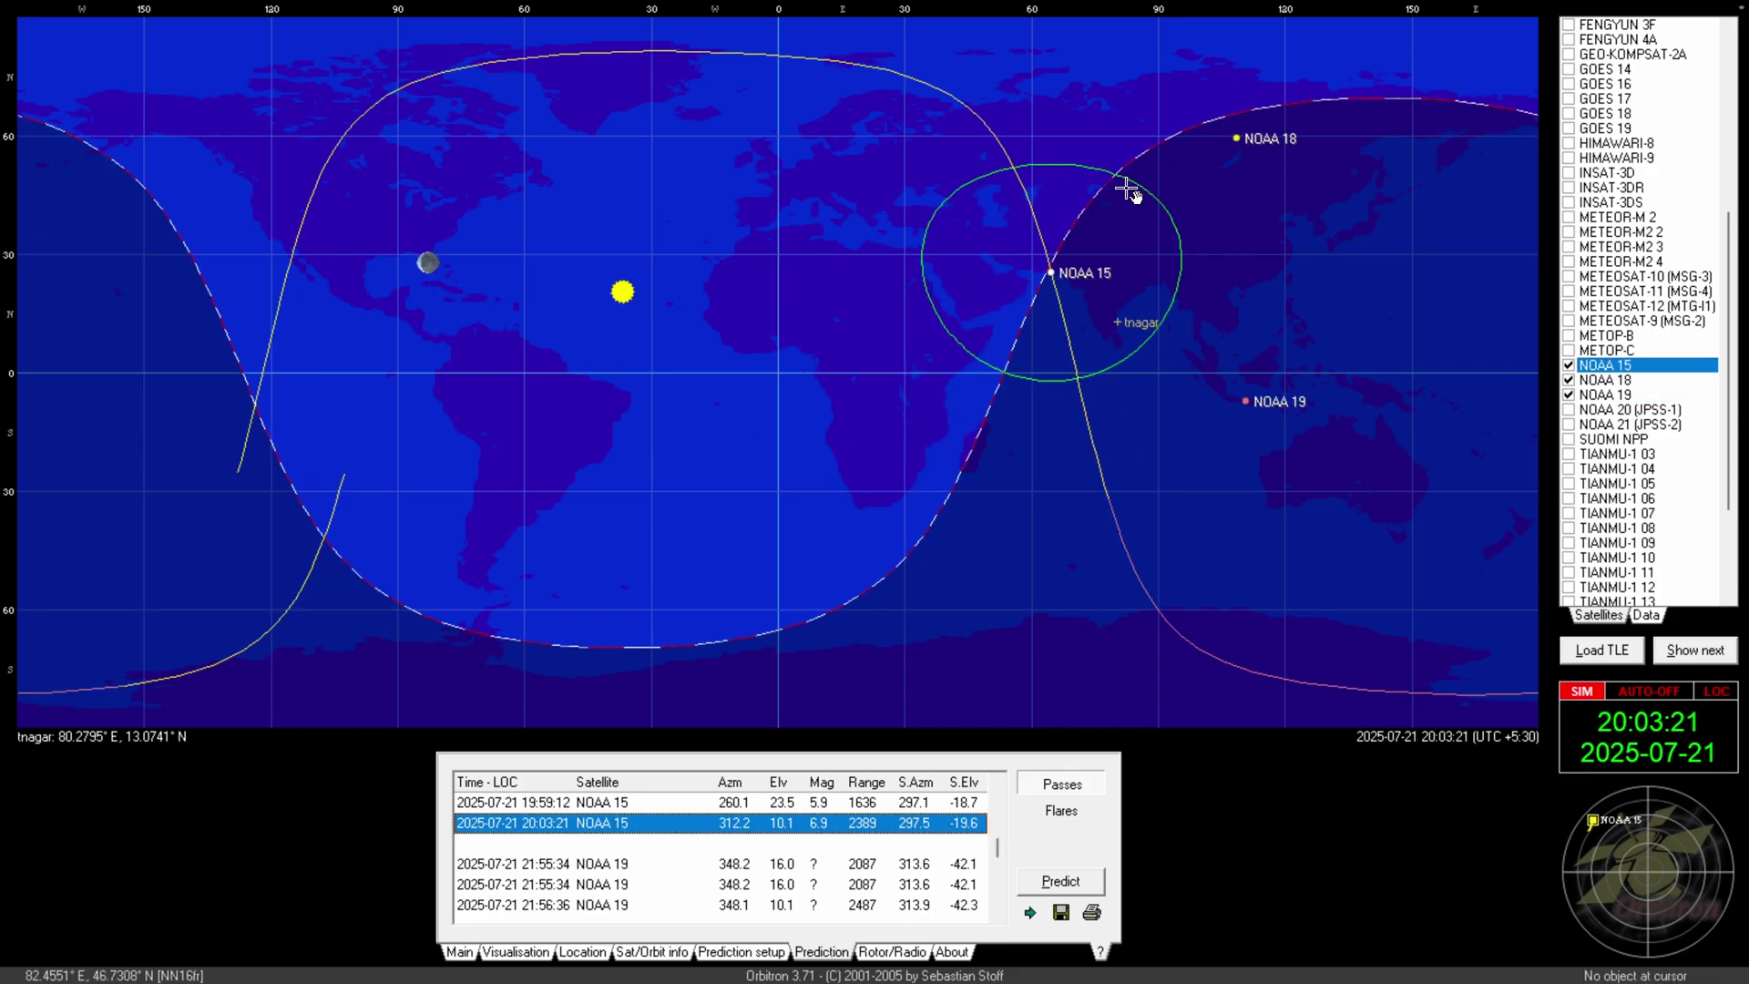
{"action": "left_click_drag", "start_coordinate": [997, 849], "coordinate": [997, 800]}
{"action": "left_click", "coordinate": [949, 802]}
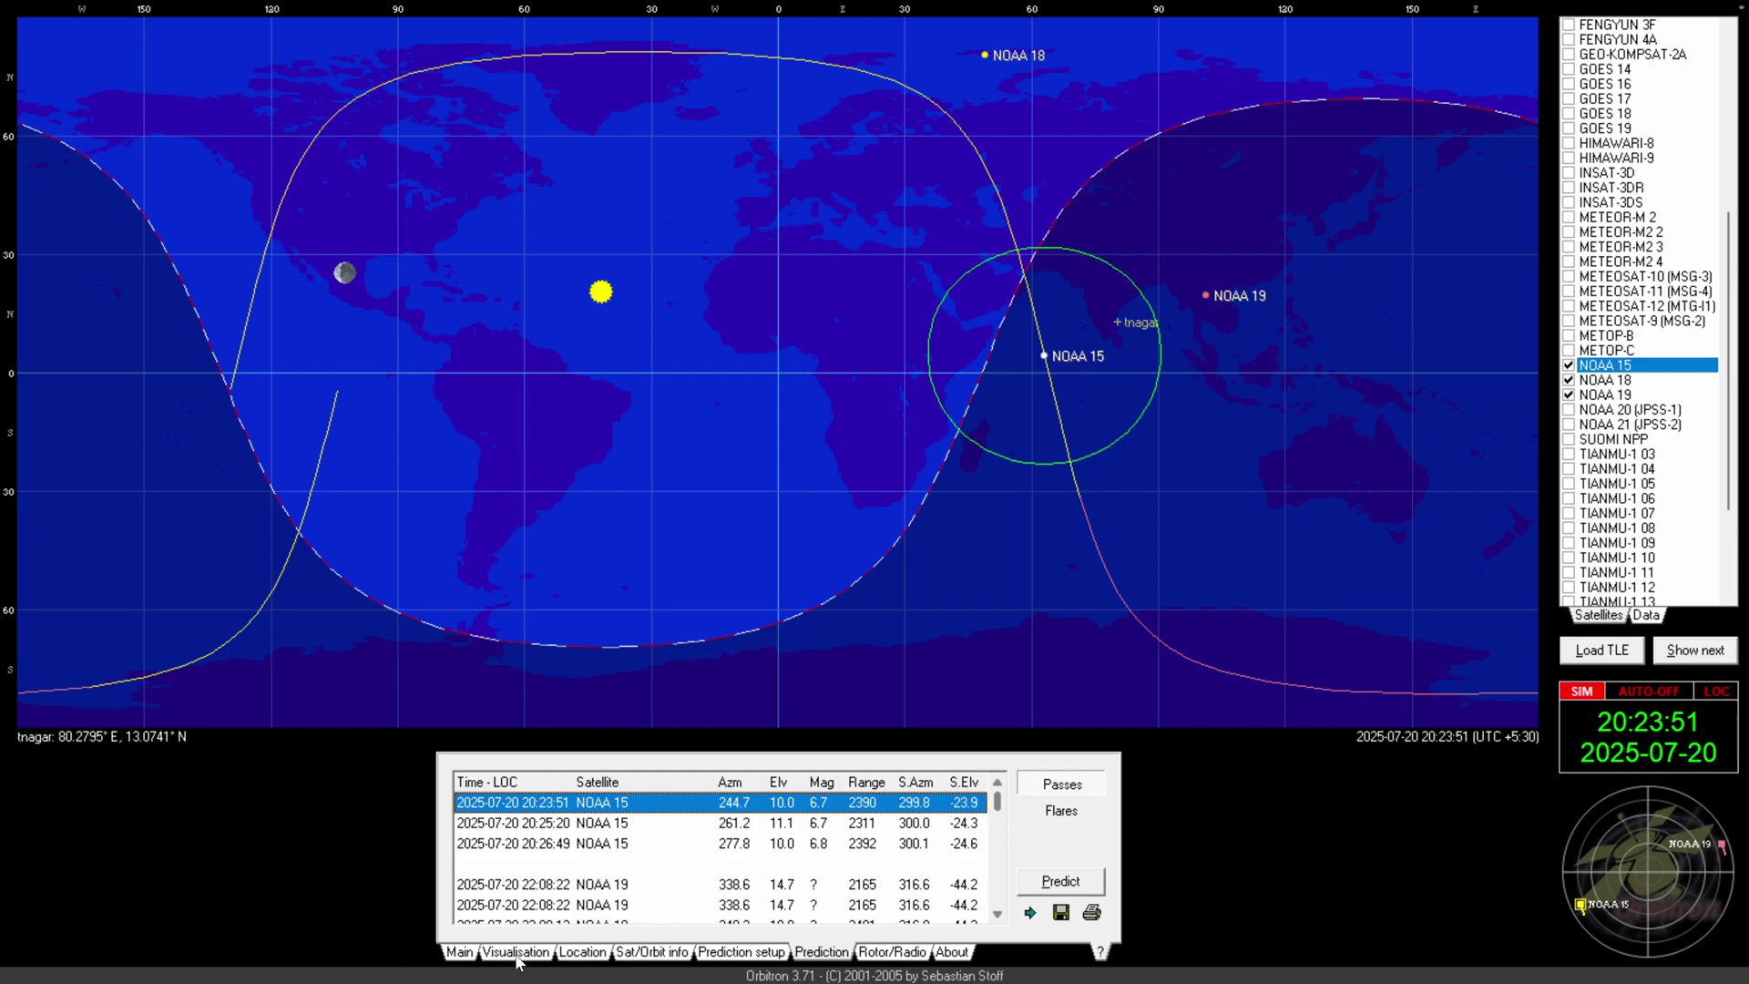
Return to real-time mode and stop tracking NOAA 18 and NOAA 19, keeping only NOAA 15
{"action": "left_click", "coordinate": [460, 952]}
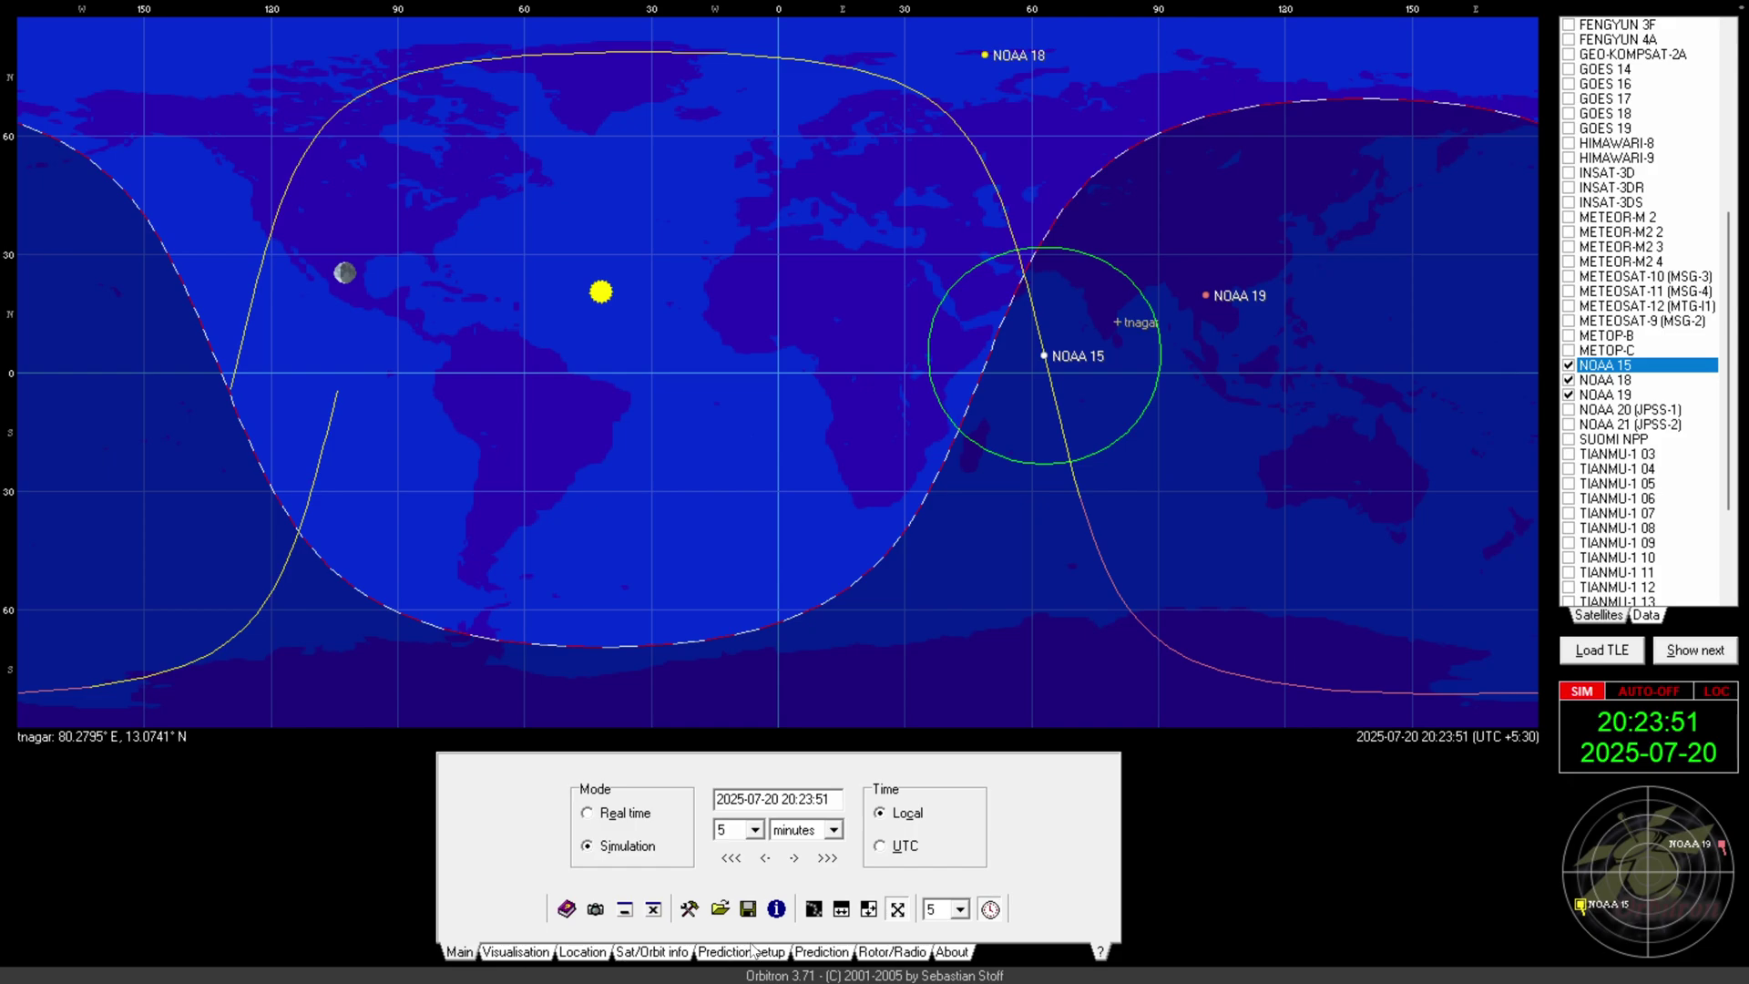
{"action": "left_click", "coordinate": [588, 813]}
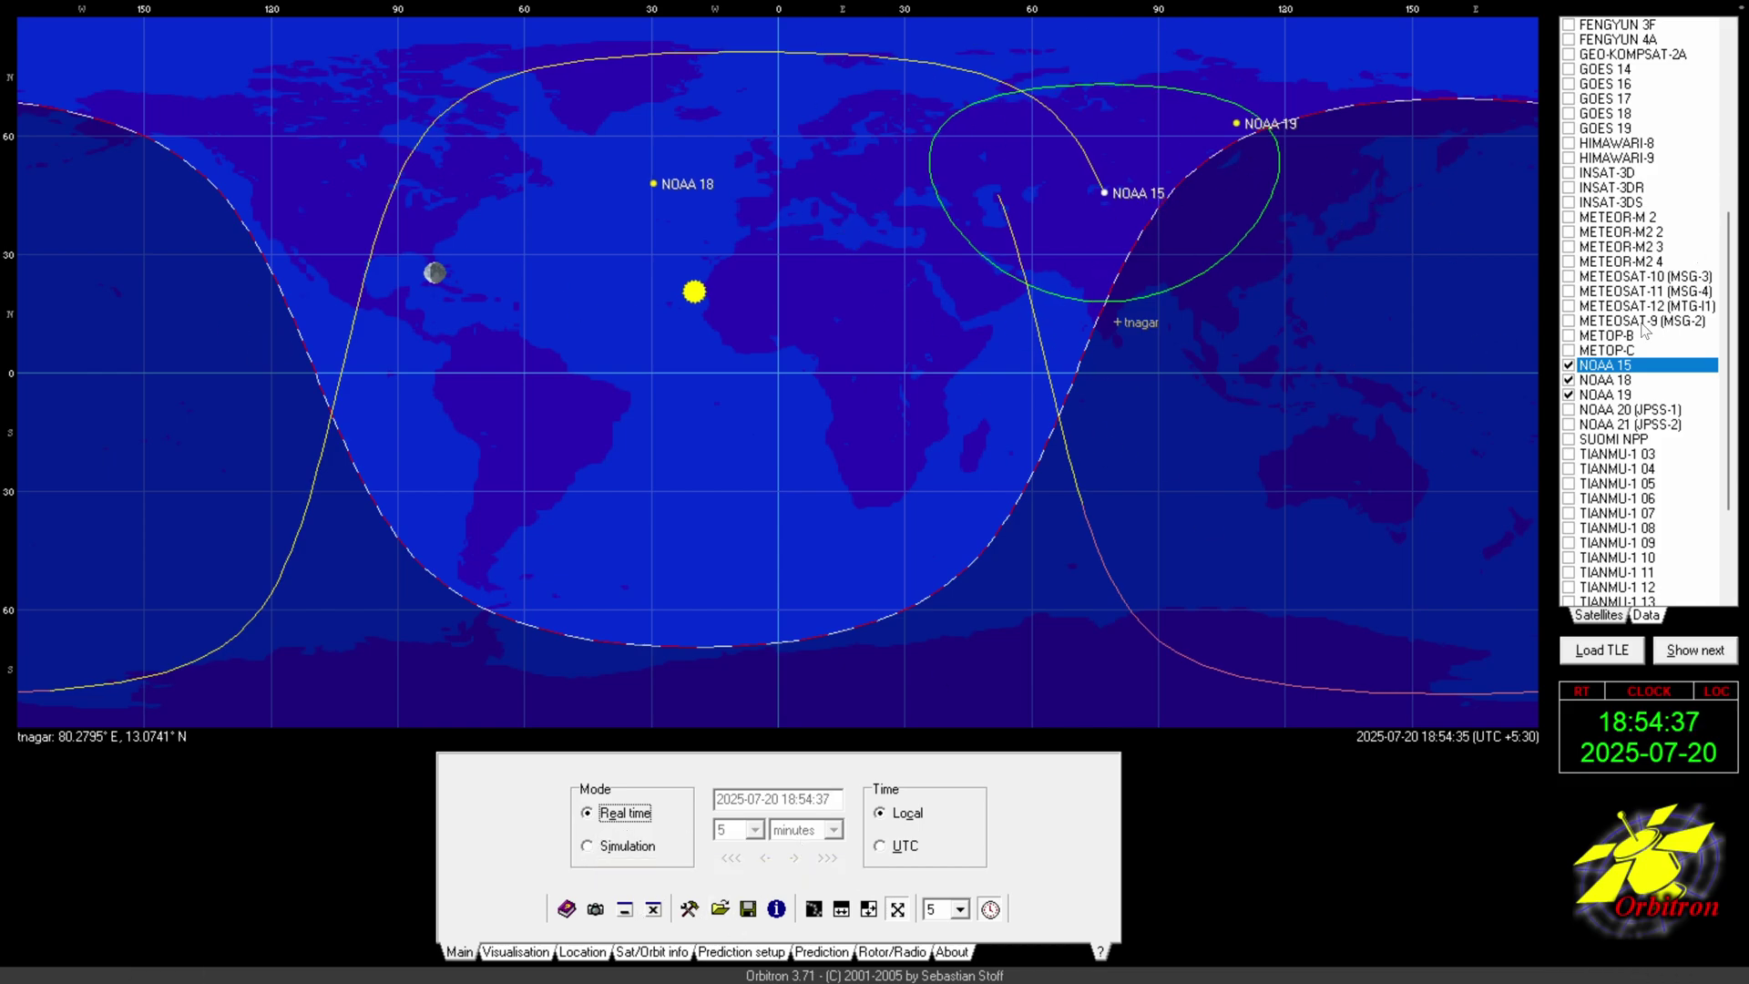
{"action": "left_click", "coordinate": [1567, 380]}
{"action": "left_click", "coordinate": [1567, 394]}
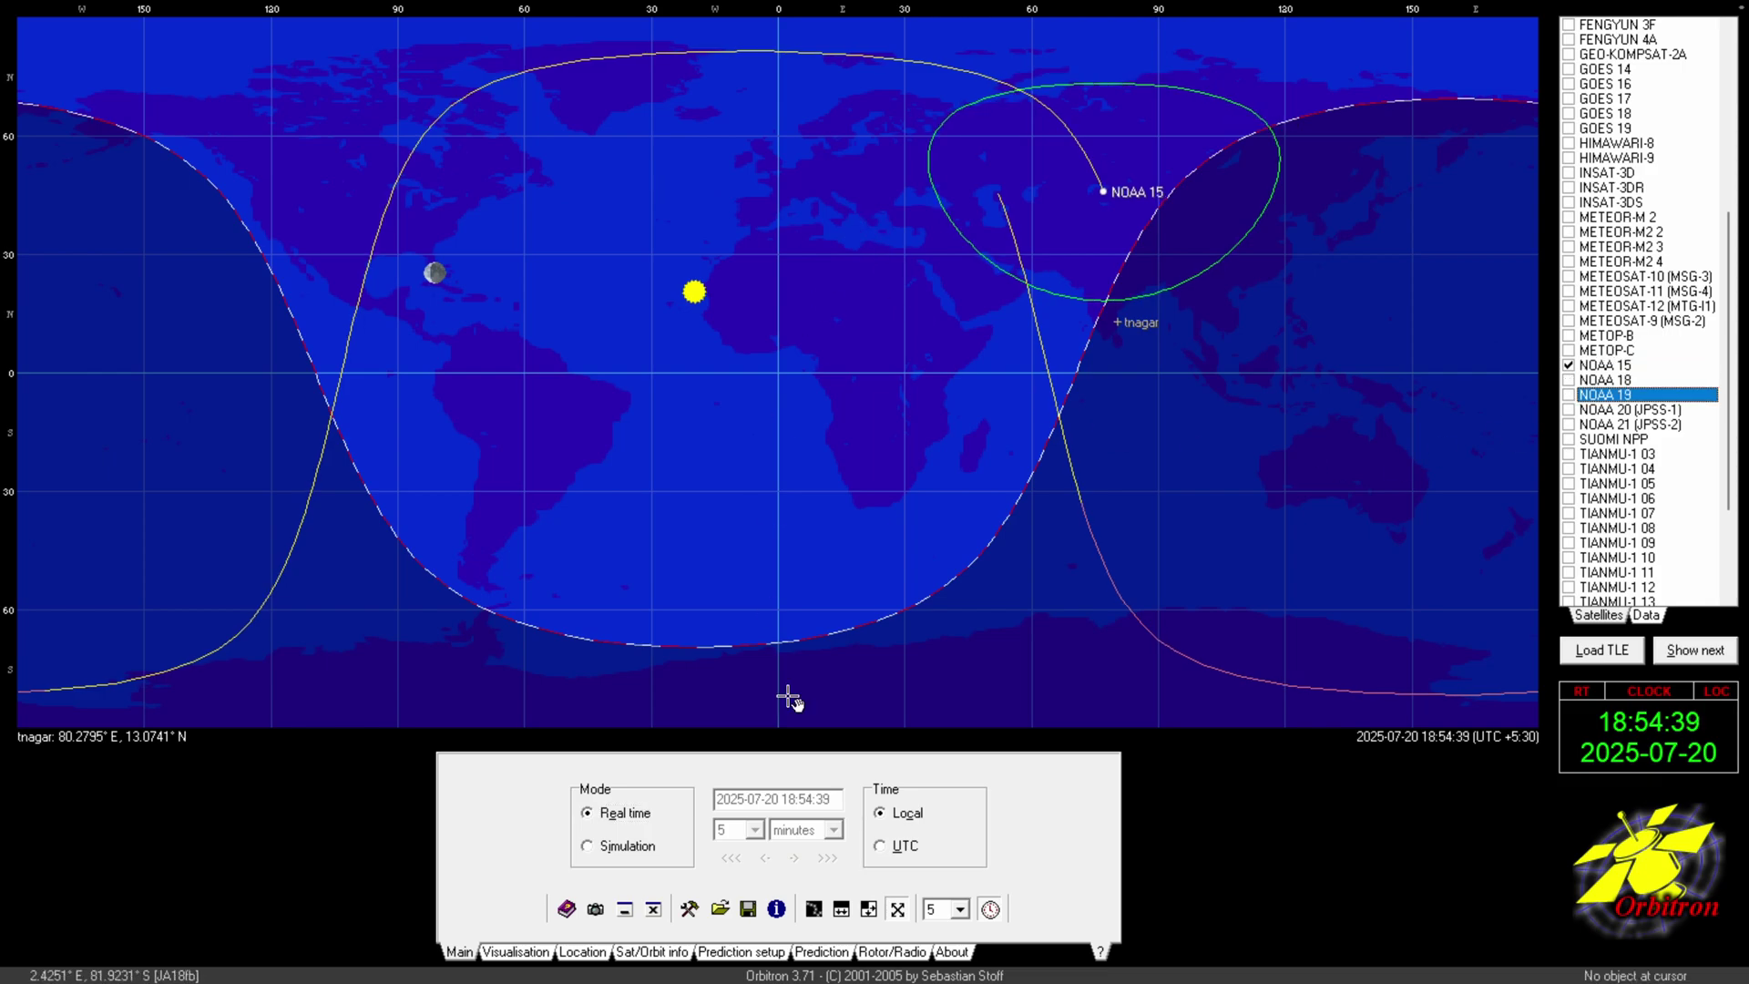
Simulate NOAA 15 with a 10-minute time step, stepping forward, back and forward once each before starting automatic forward playback
{"action": "left_click", "coordinate": [586, 847]}
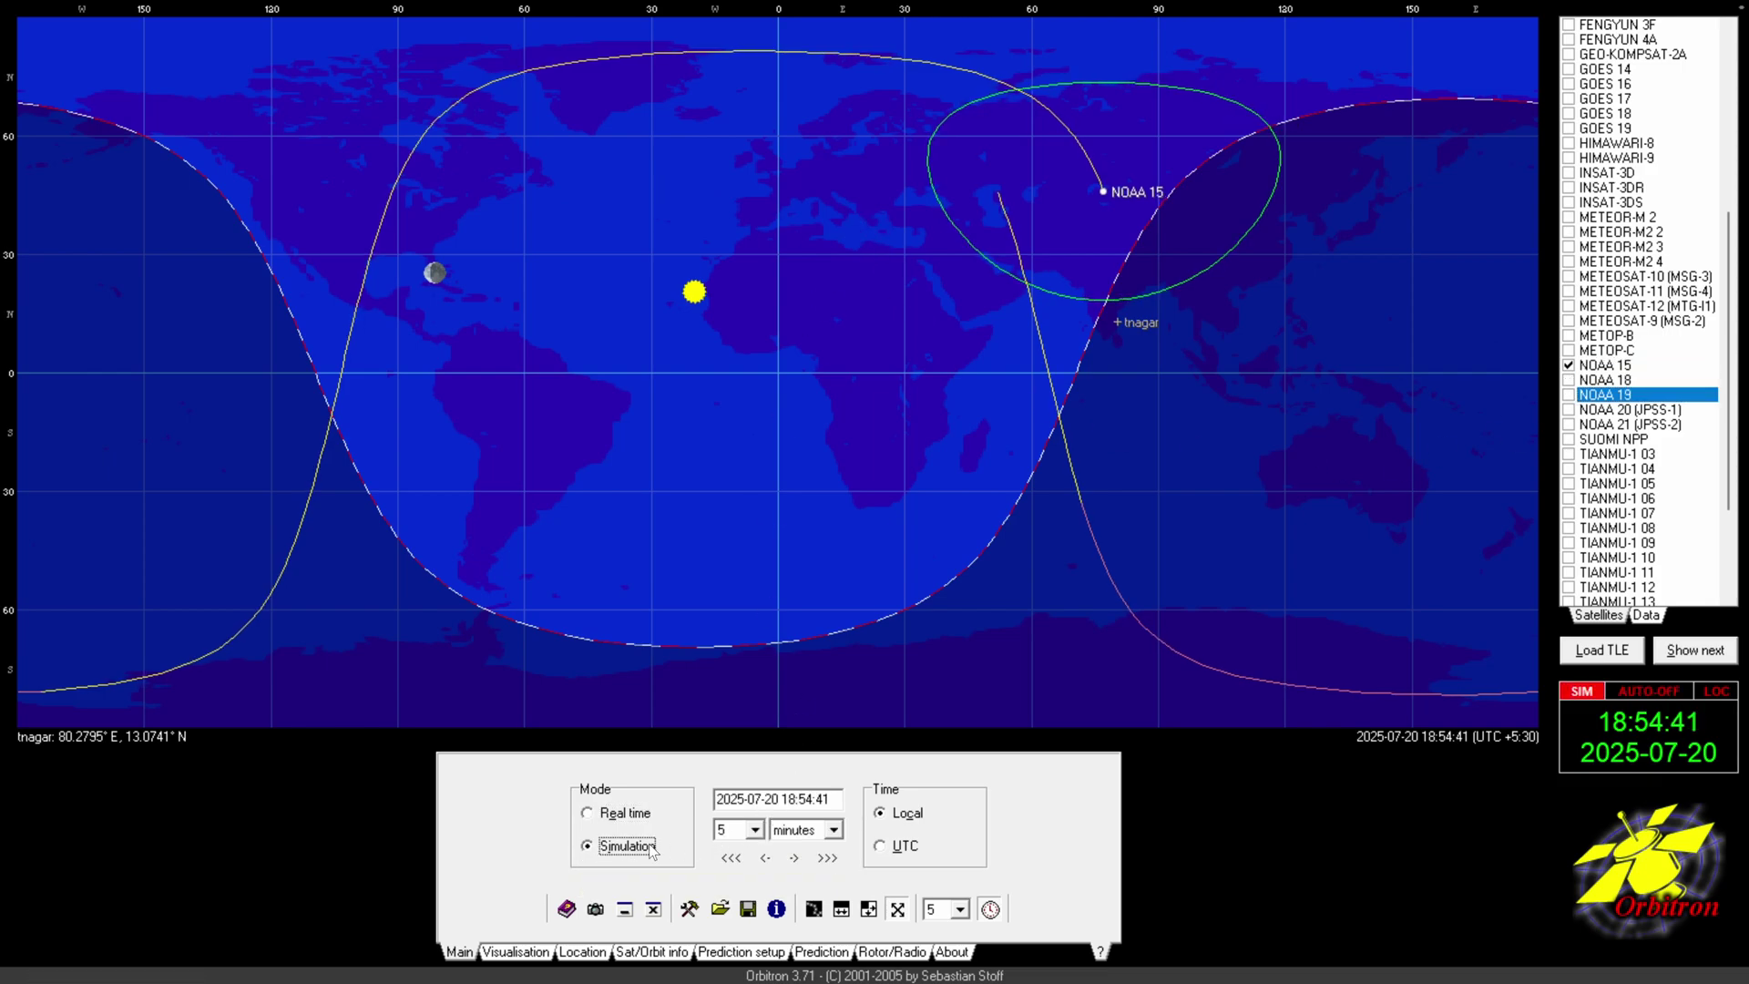
{"action": "left_click", "coordinate": [756, 829]}
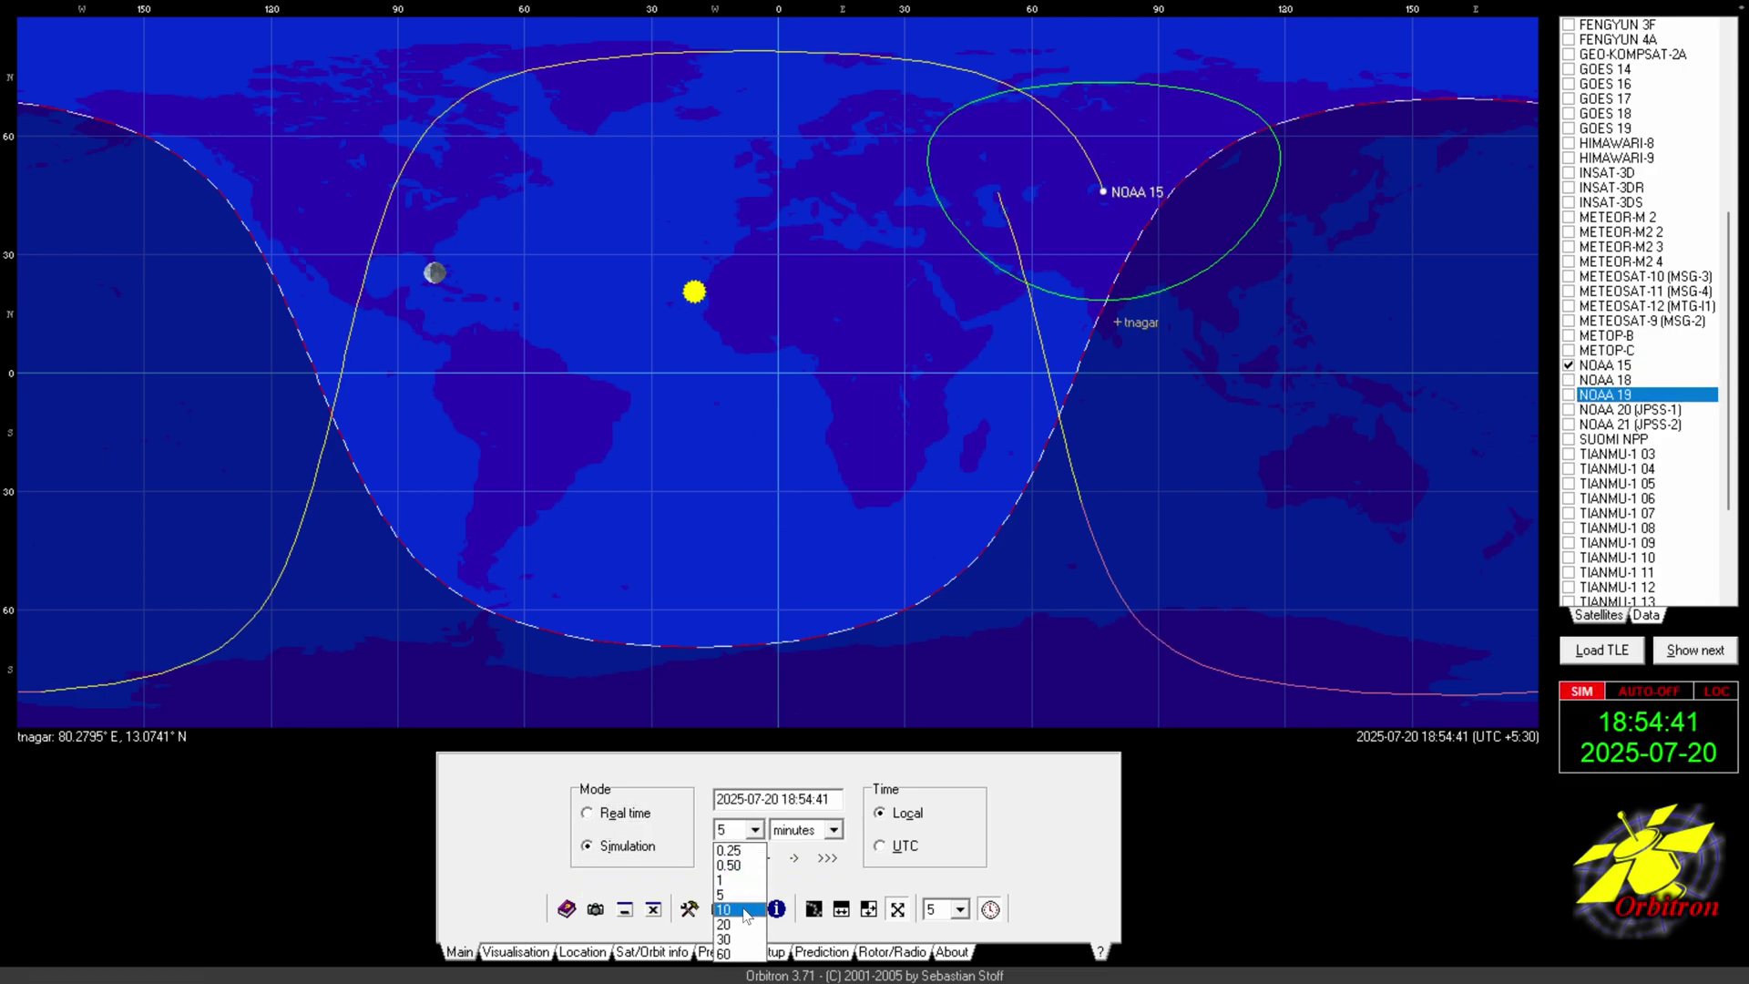
{"action": "left_click", "coordinate": [745, 910]}
{"action": "left_click", "coordinate": [795, 858]}
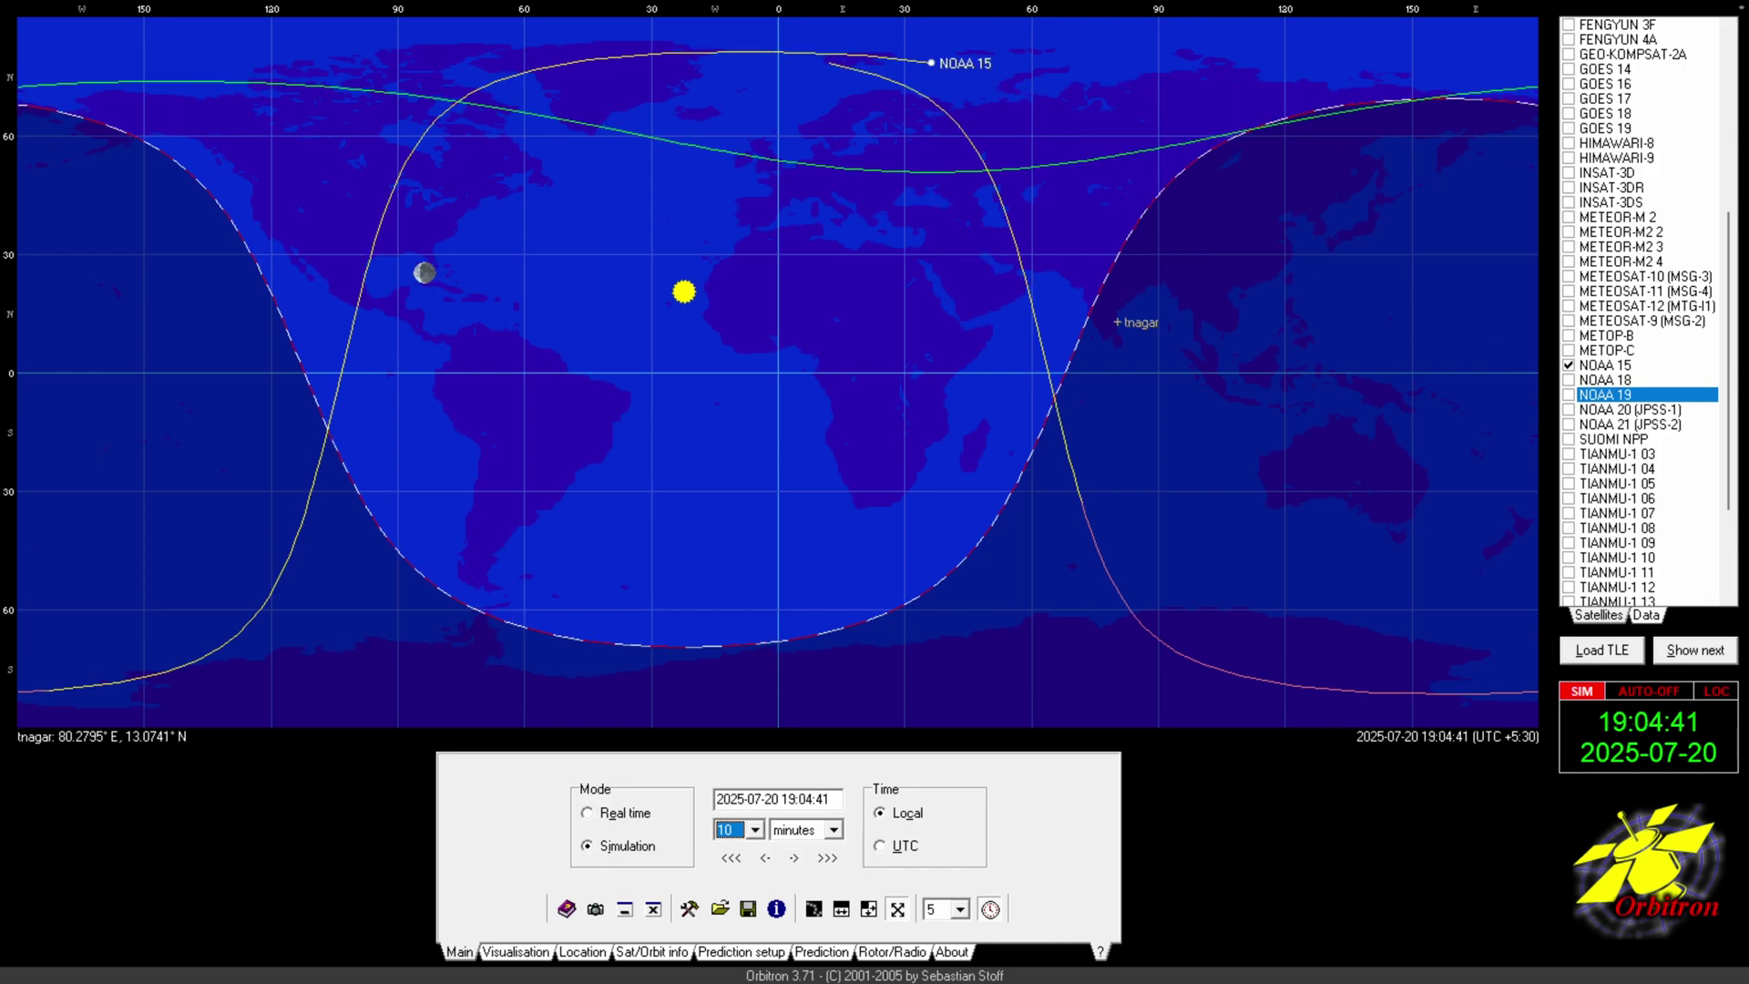
{"action": "left_click", "coordinate": [766, 858]}
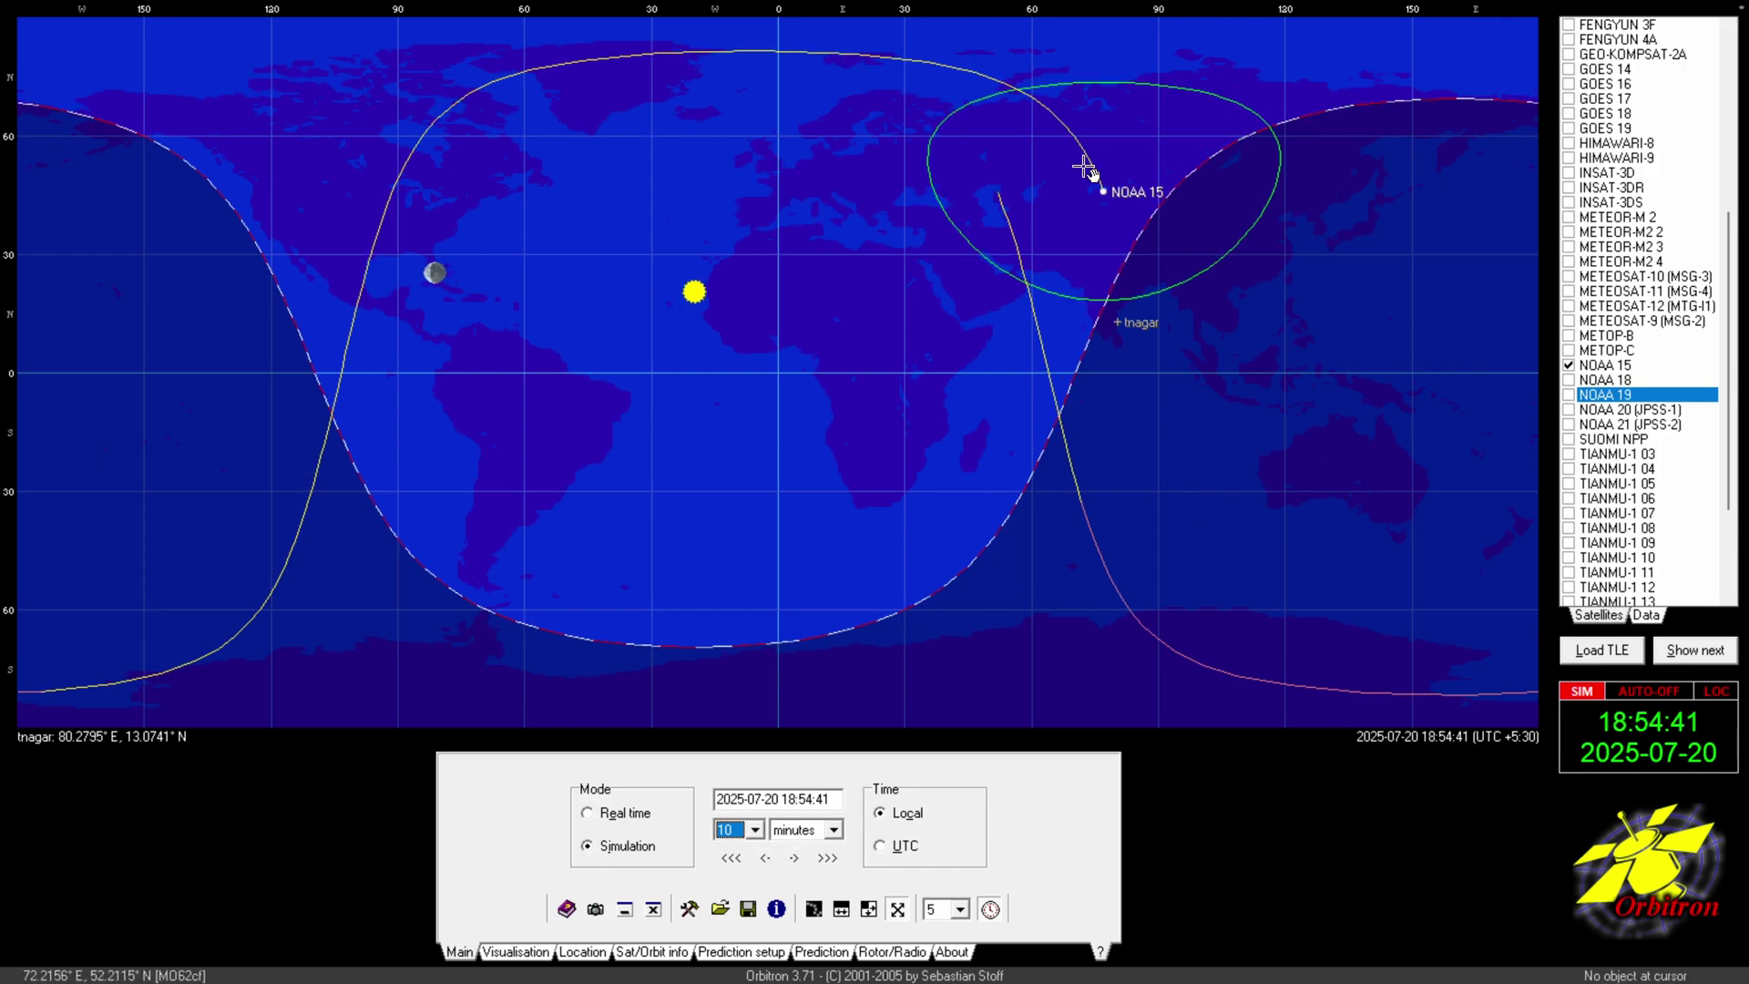
{"action": "left_click", "coordinate": [789, 858]}
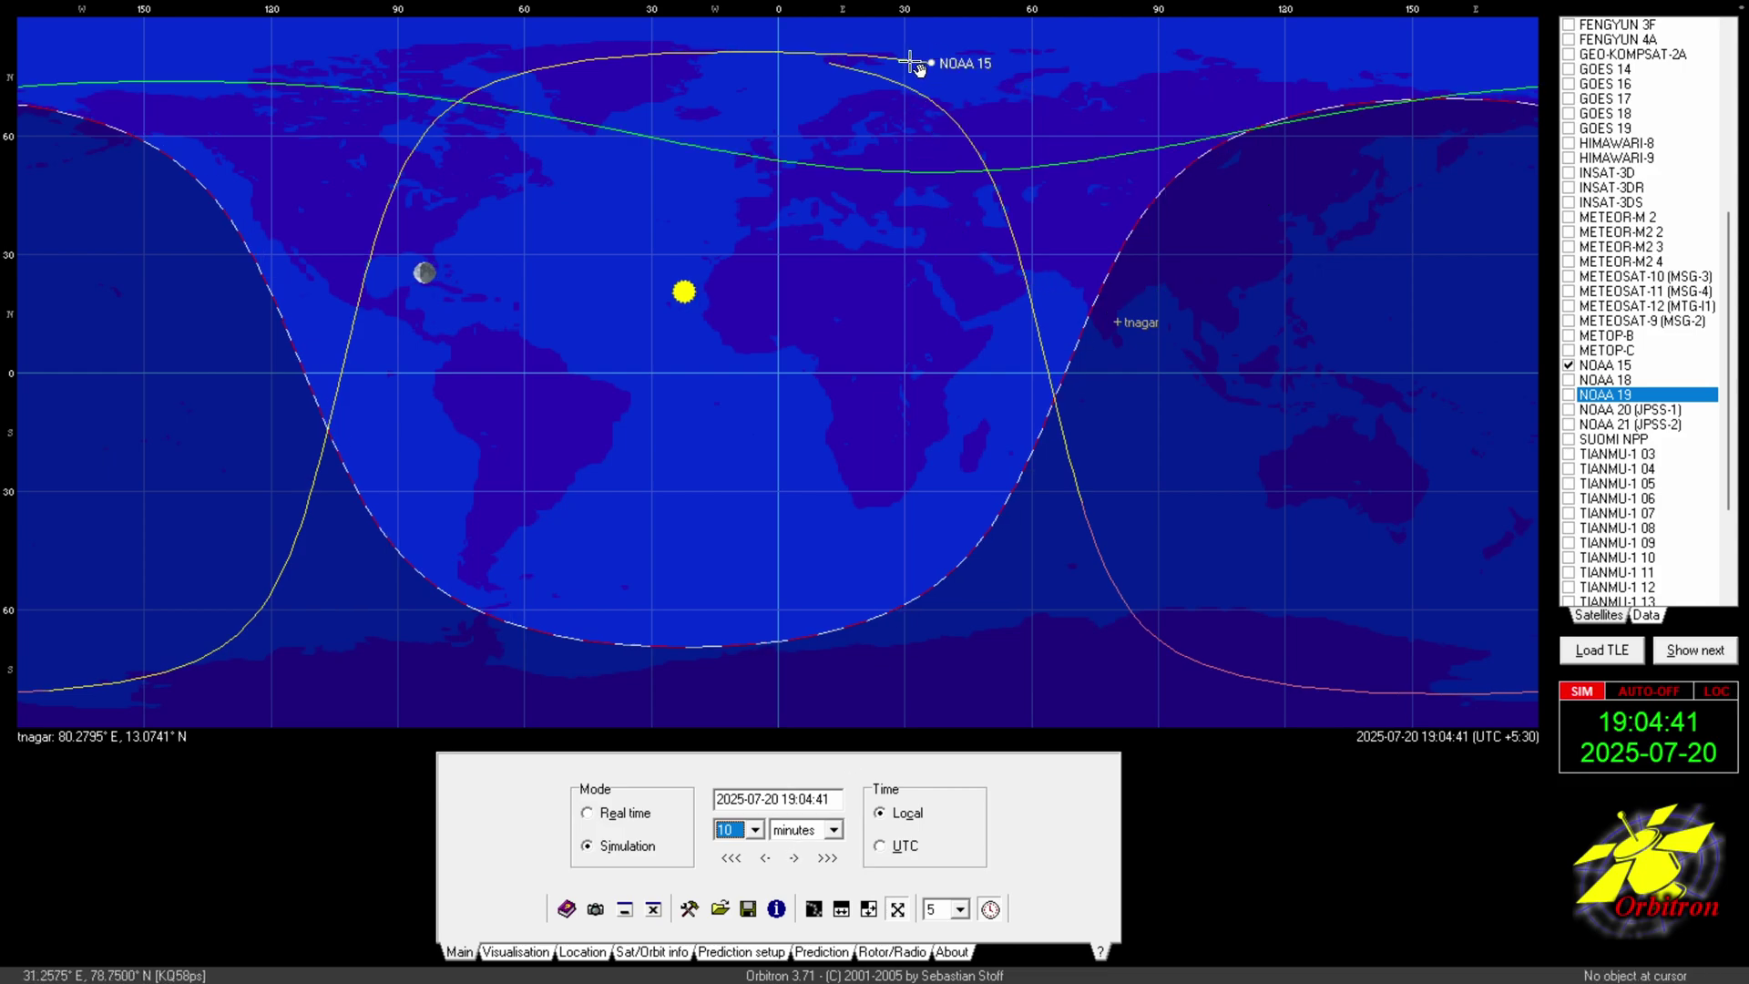
{"action": "left_click", "coordinate": [824, 858]}
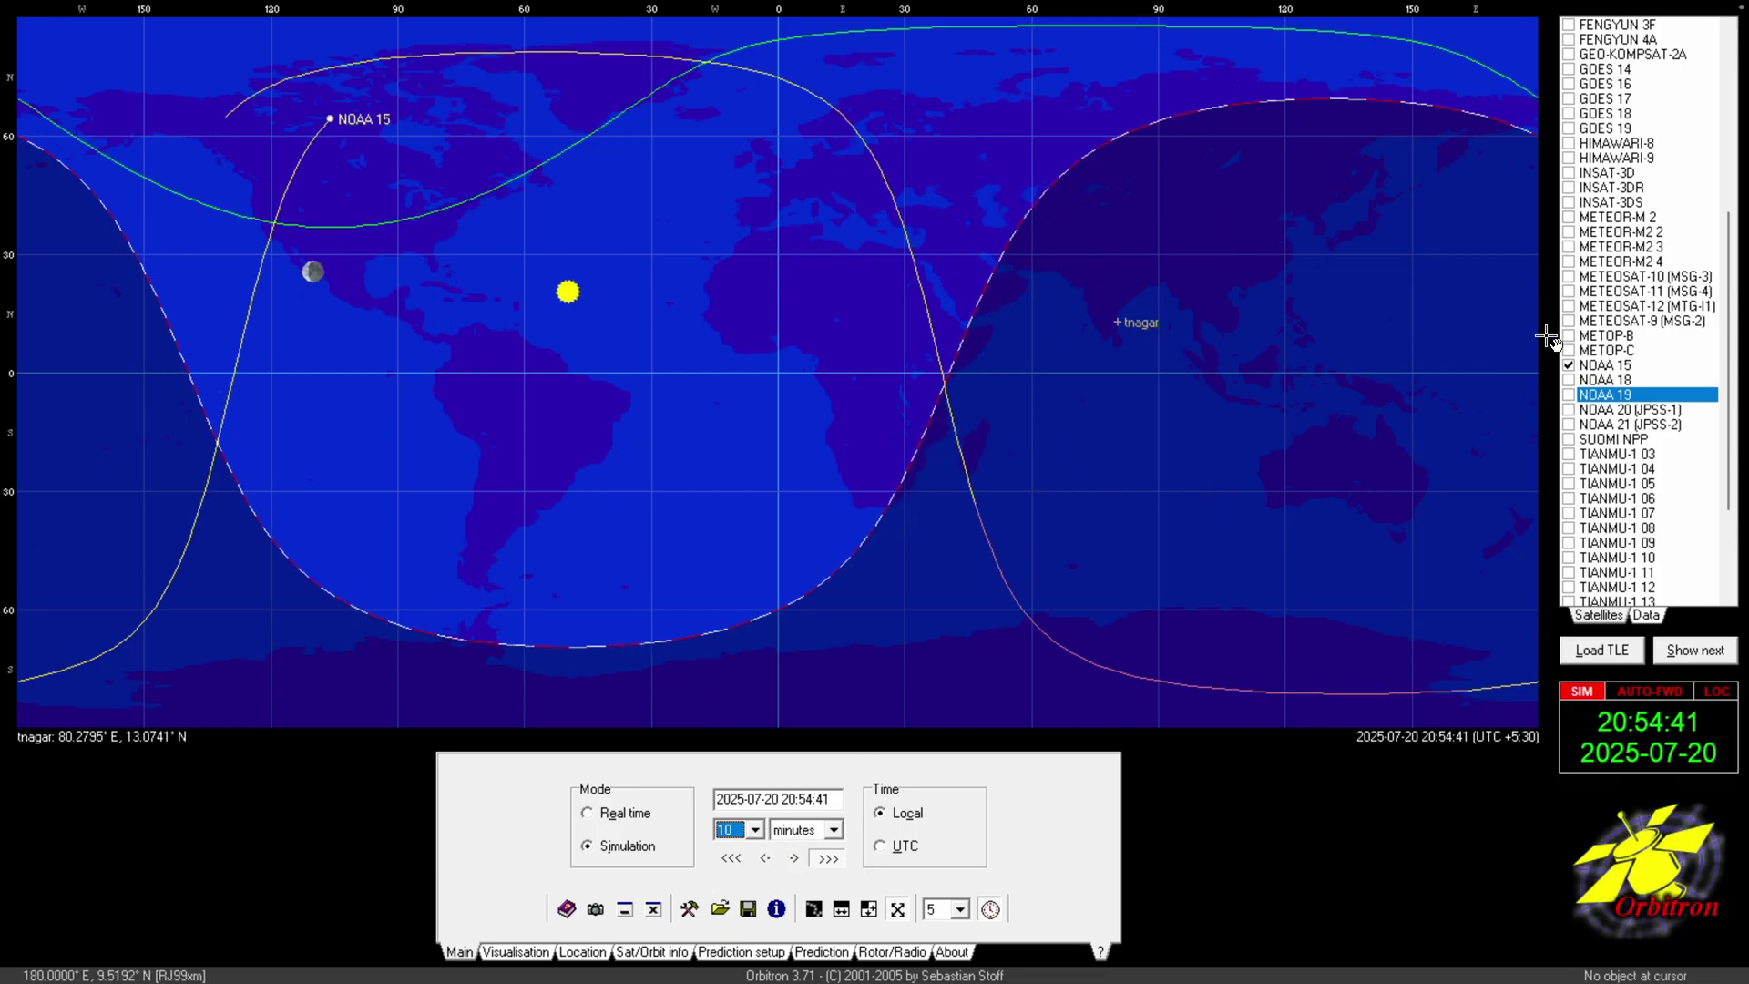
Track METEOSAT-12 (MTG-I1) instead of NOAA 15 in the running simulation, and highlight NOAA 18 in the satellite list
{"action": "left_click", "coordinate": [1567, 365]}
{"action": "left_click", "coordinate": [1568, 306]}
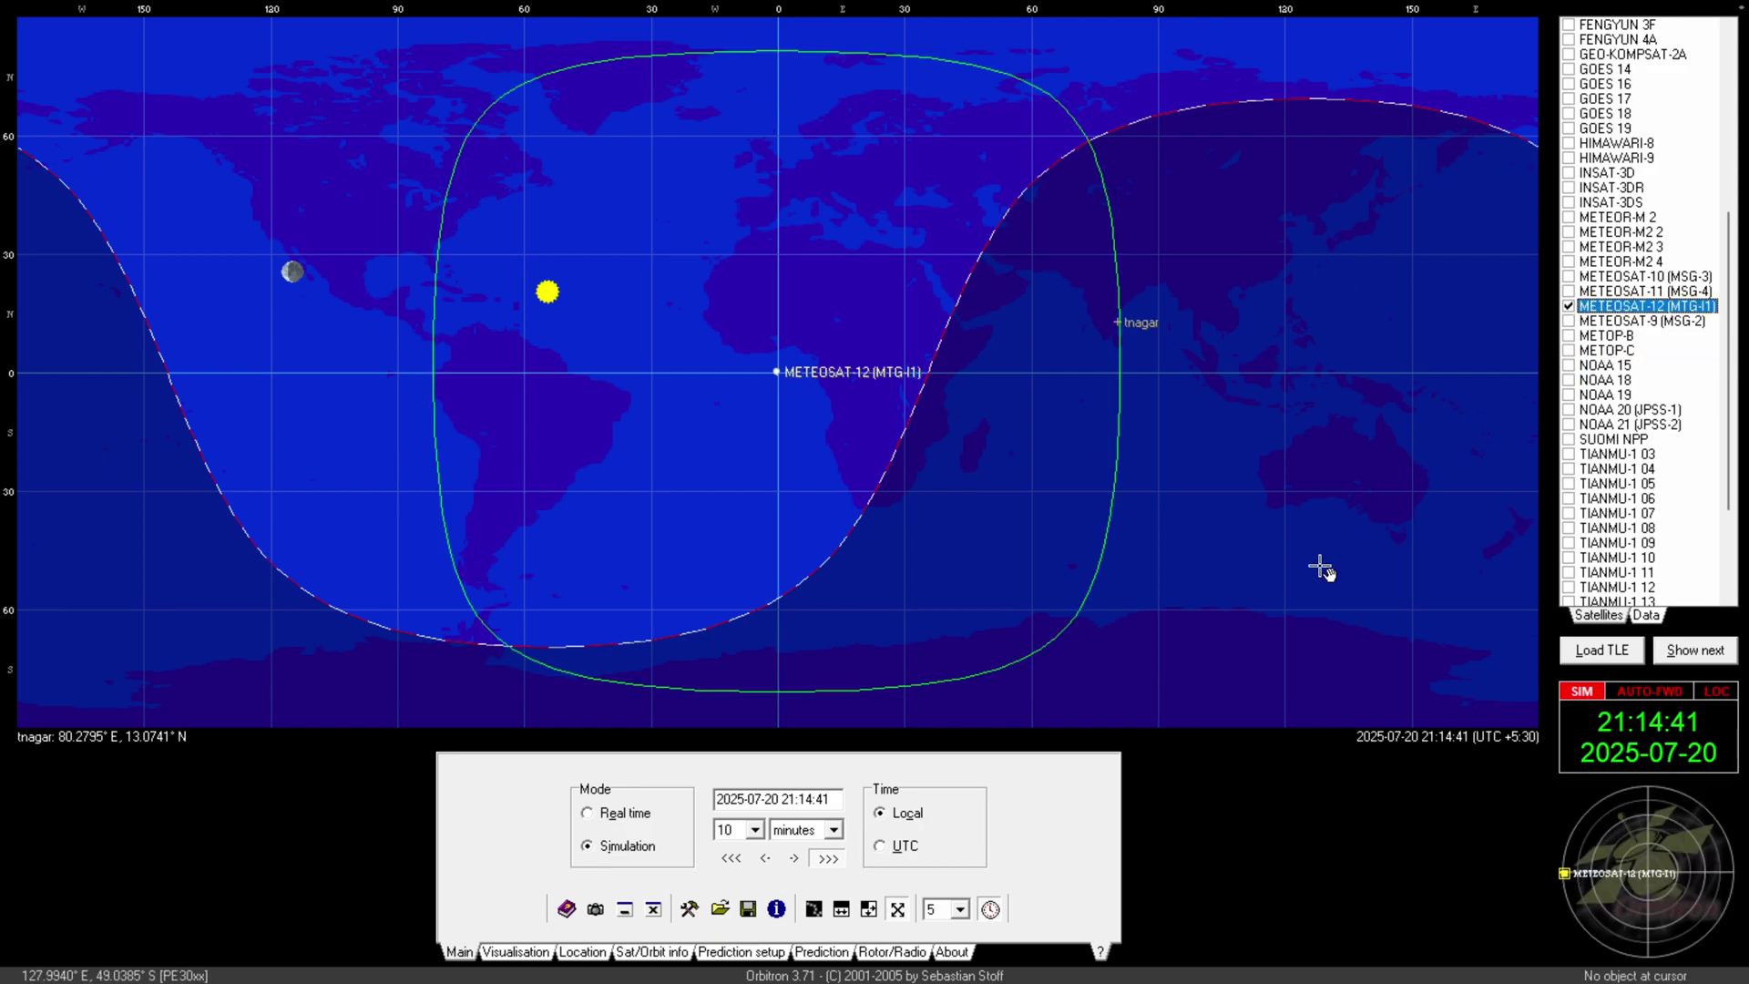
{"action": "left_click", "coordinate": [1585, 381]}
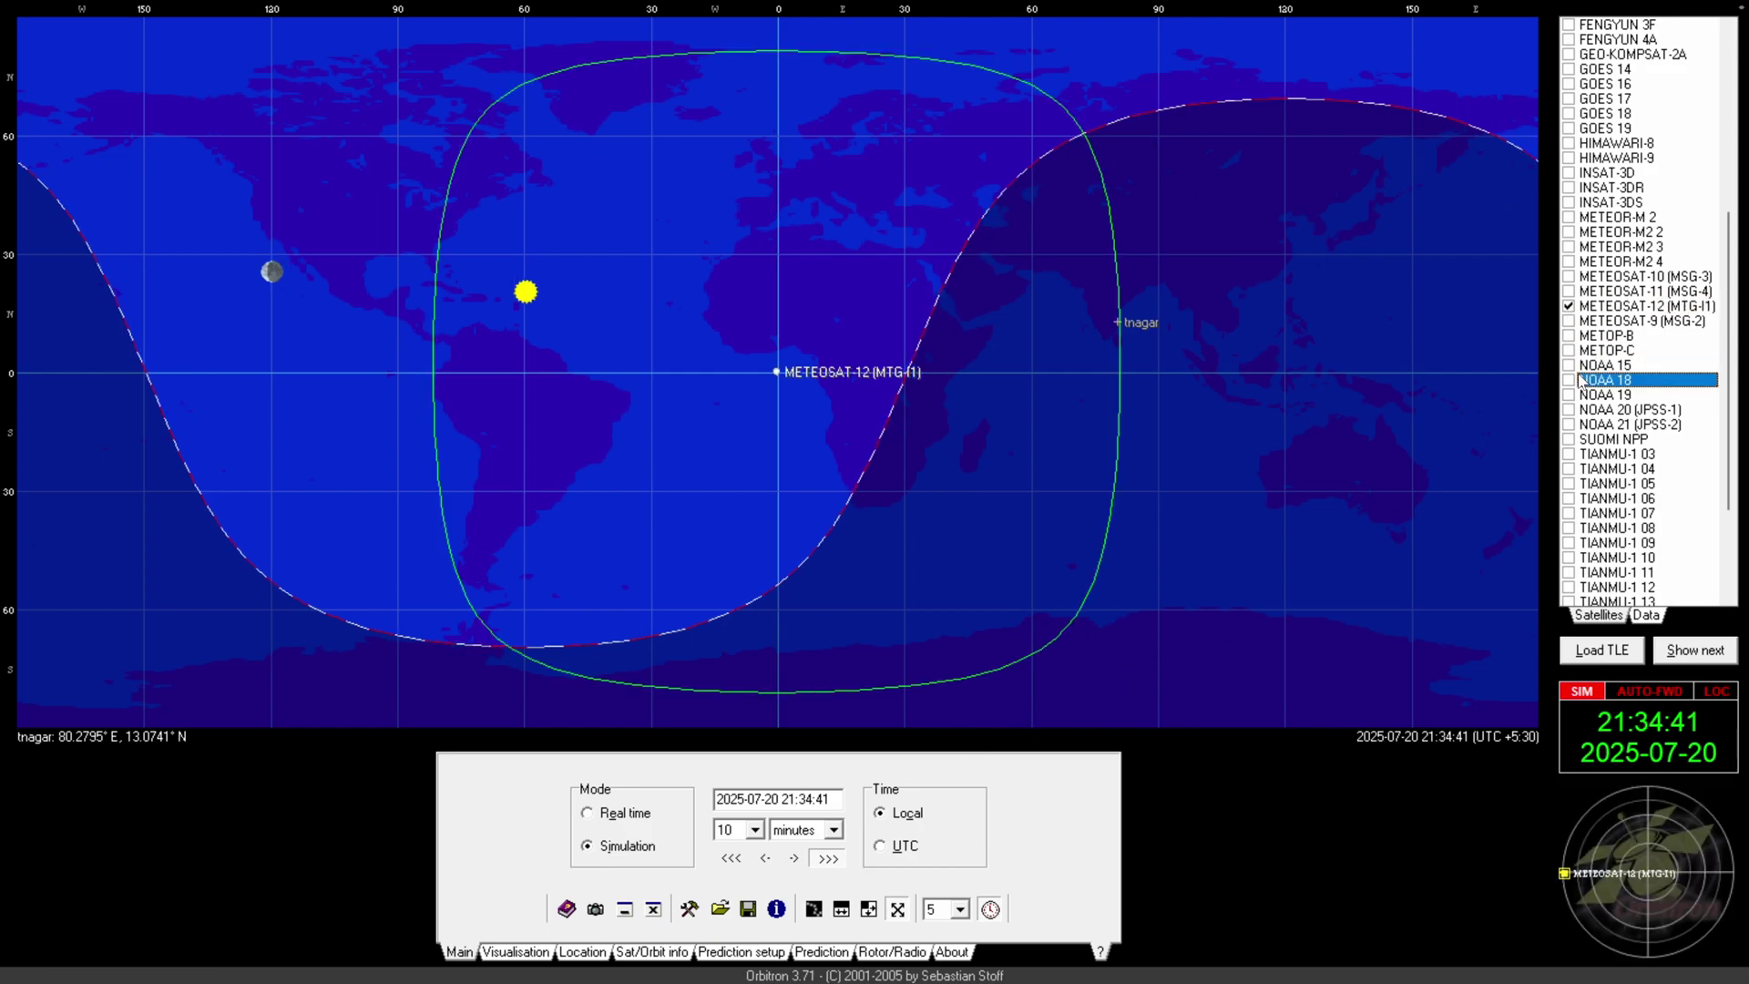
Return to real-time mode and track NOAA 15 instead of METEOSAT-12 (MTG-I1)
{"action": "left_click", "coordinate": [608, 813]}
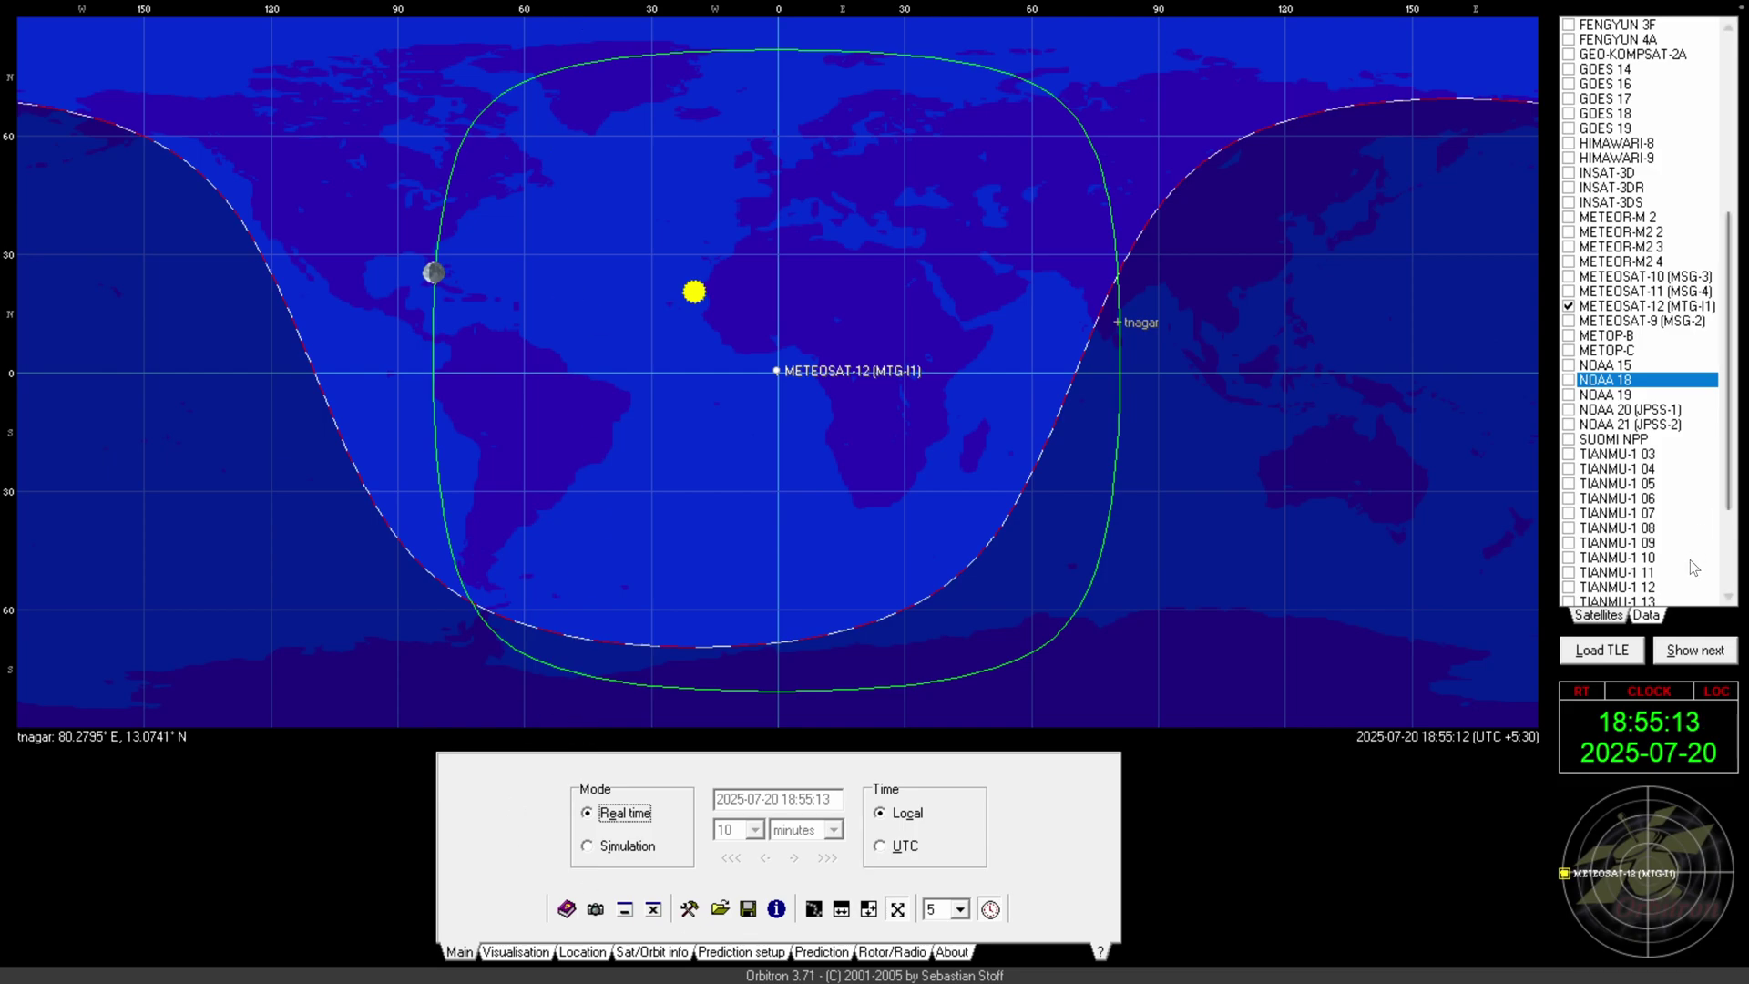
{"action": "left_click", "coordinate": [1568, 364]}
{"action": "left_click", "coordinate": [1568, 306]}
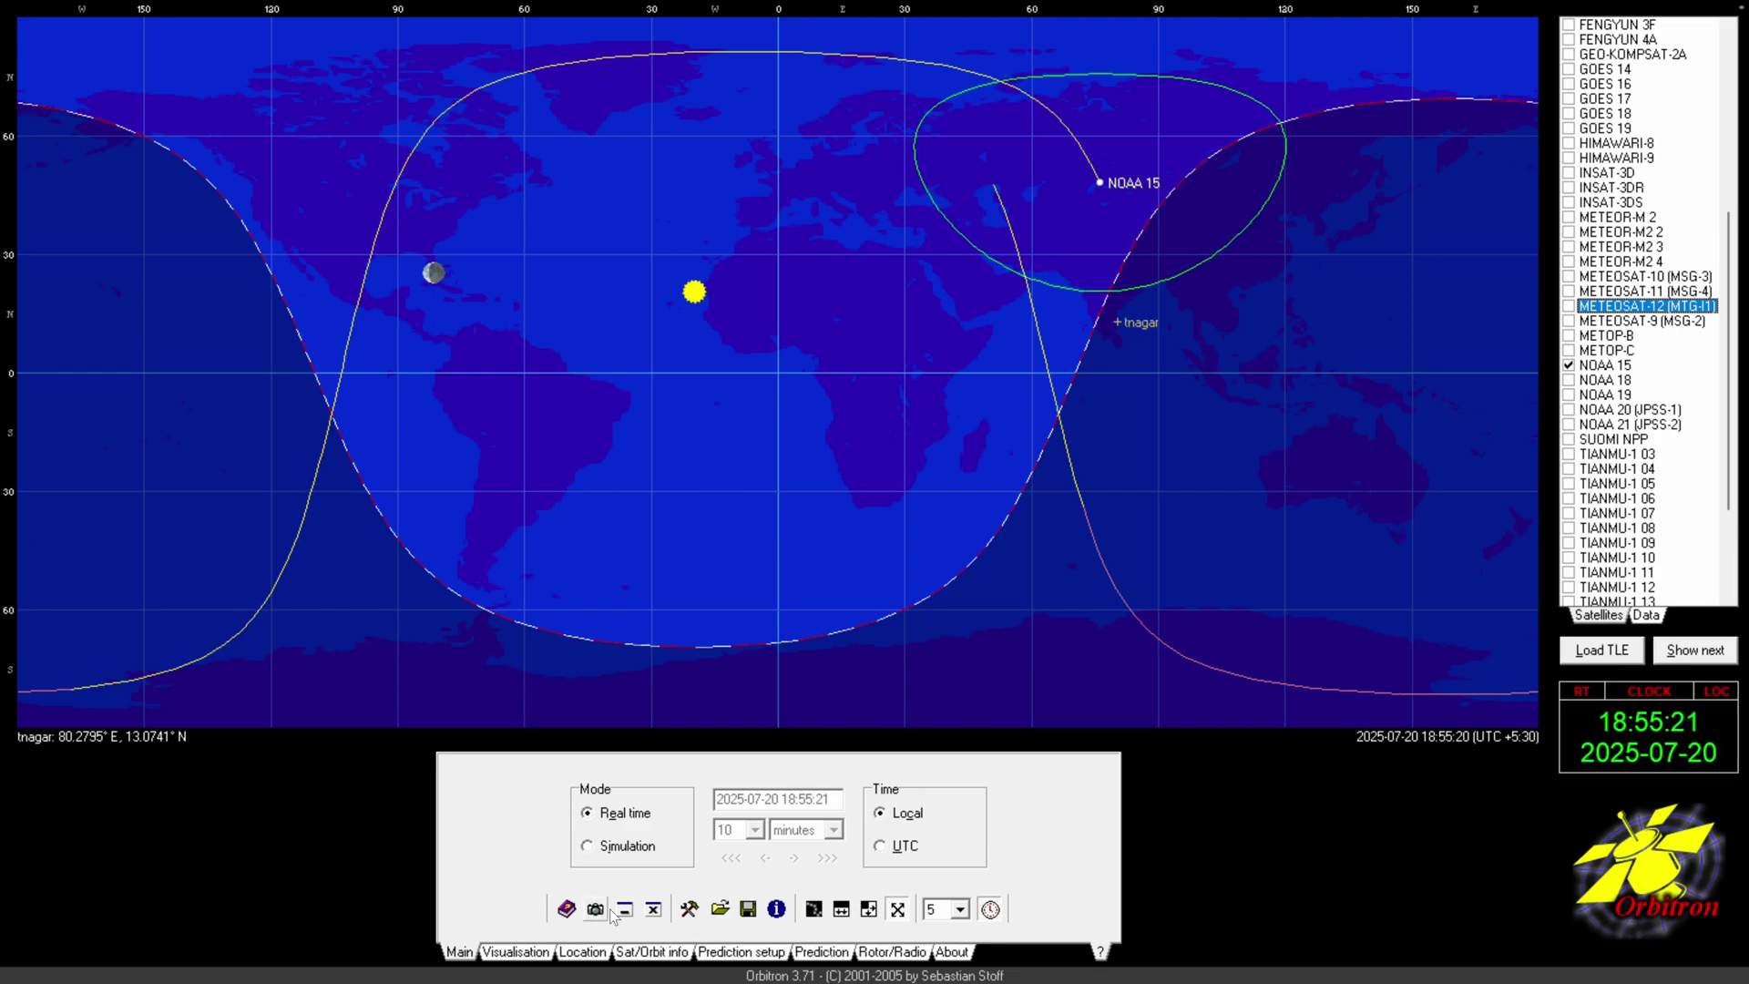
Capture a snapshot of the tracking display
{"action": "left_click", "coordinate": [598, 909]}
{"action": "left_click", "coordinate": [883, 533]}
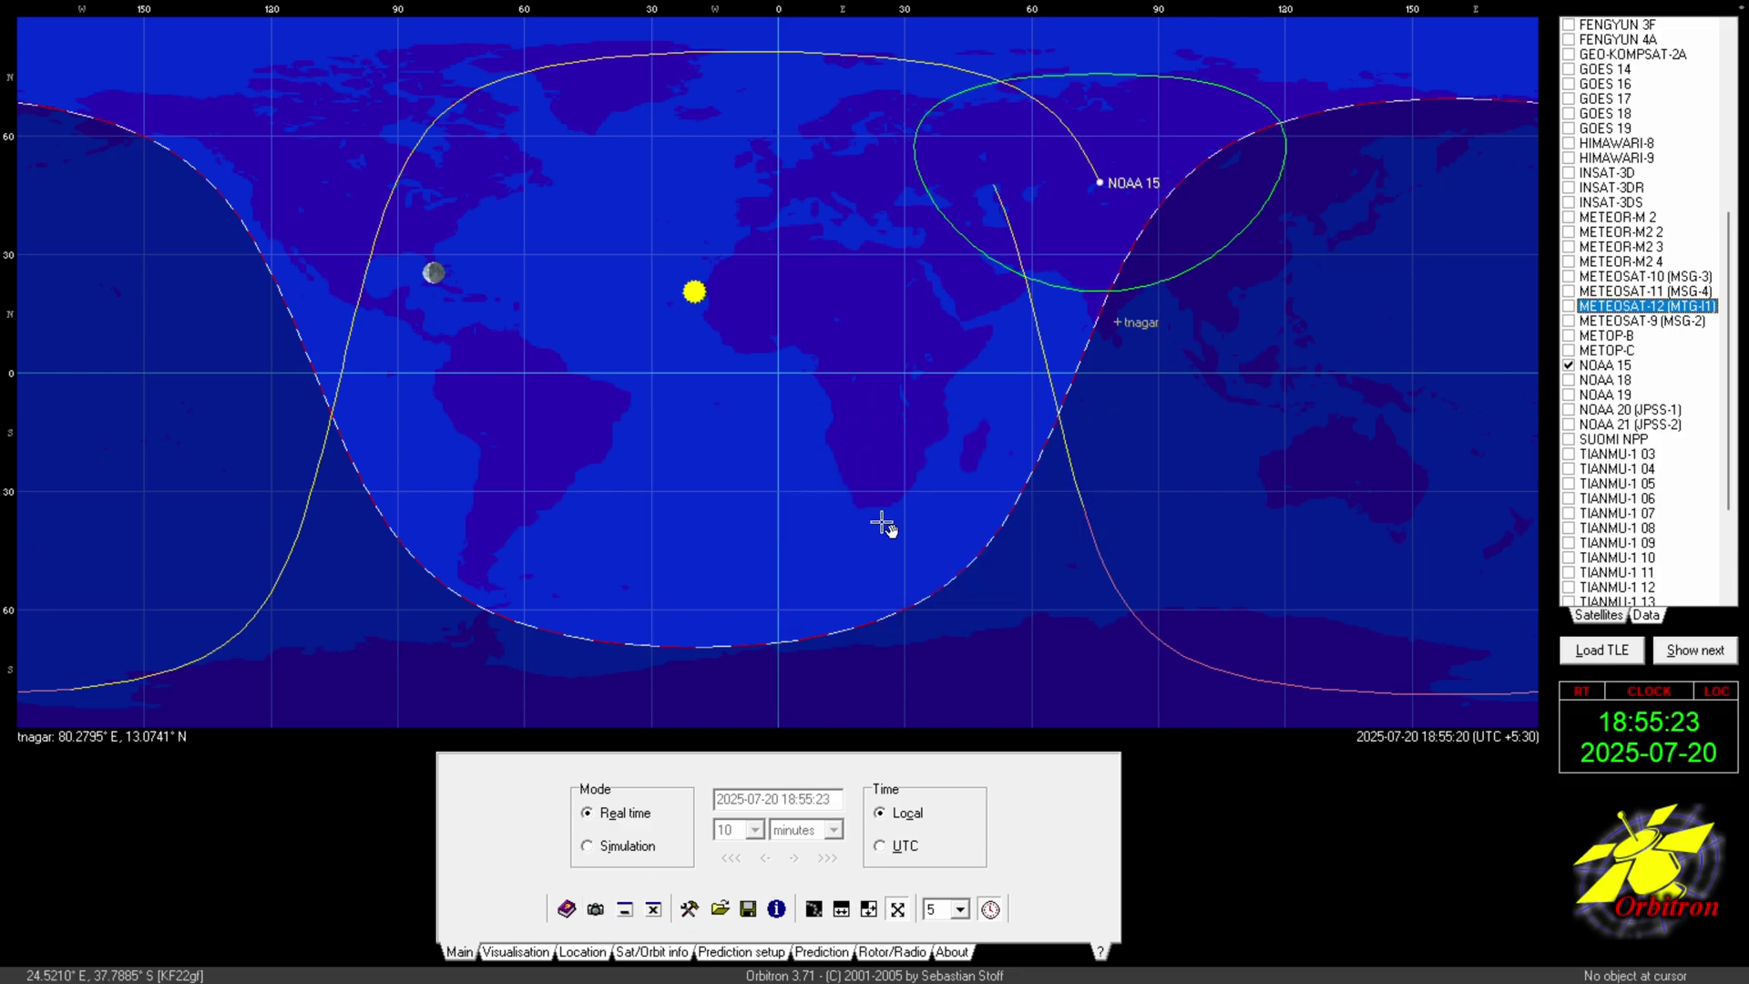
Hide the Sun and Moon on the world map, and show both again
{"action": "left_click", "coordinate": [517, 950]}
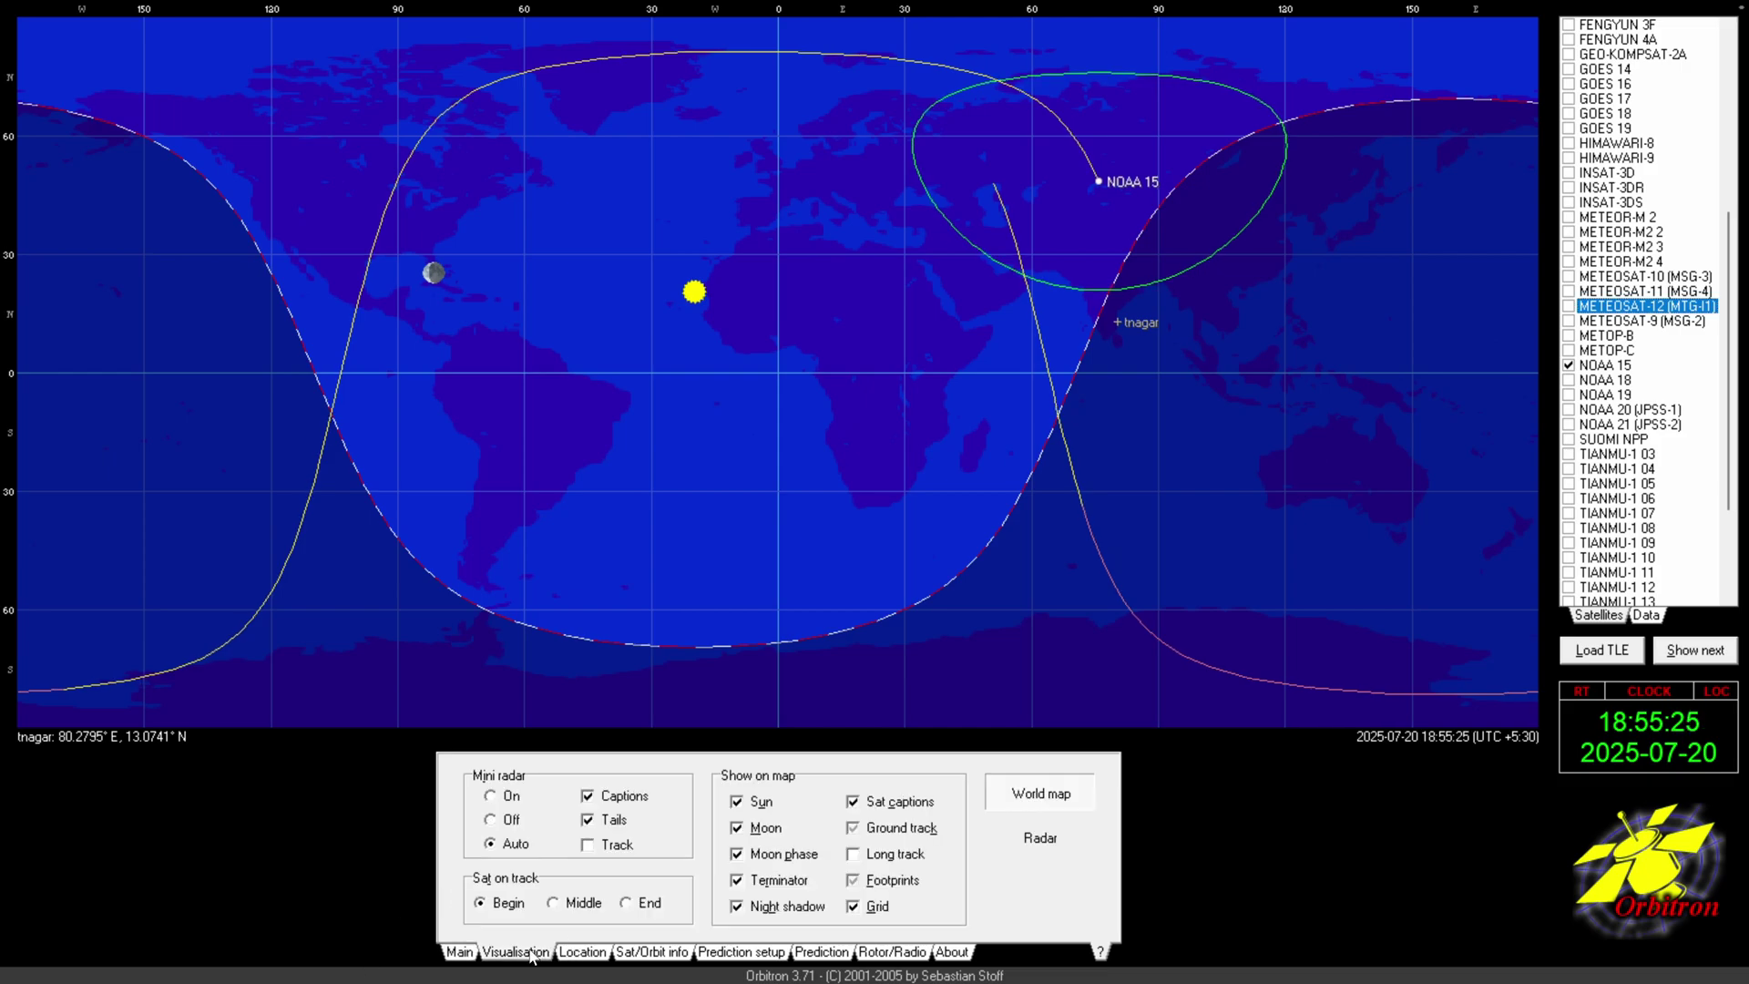
{"action": "left_click", "coordinate": [738, 803]}
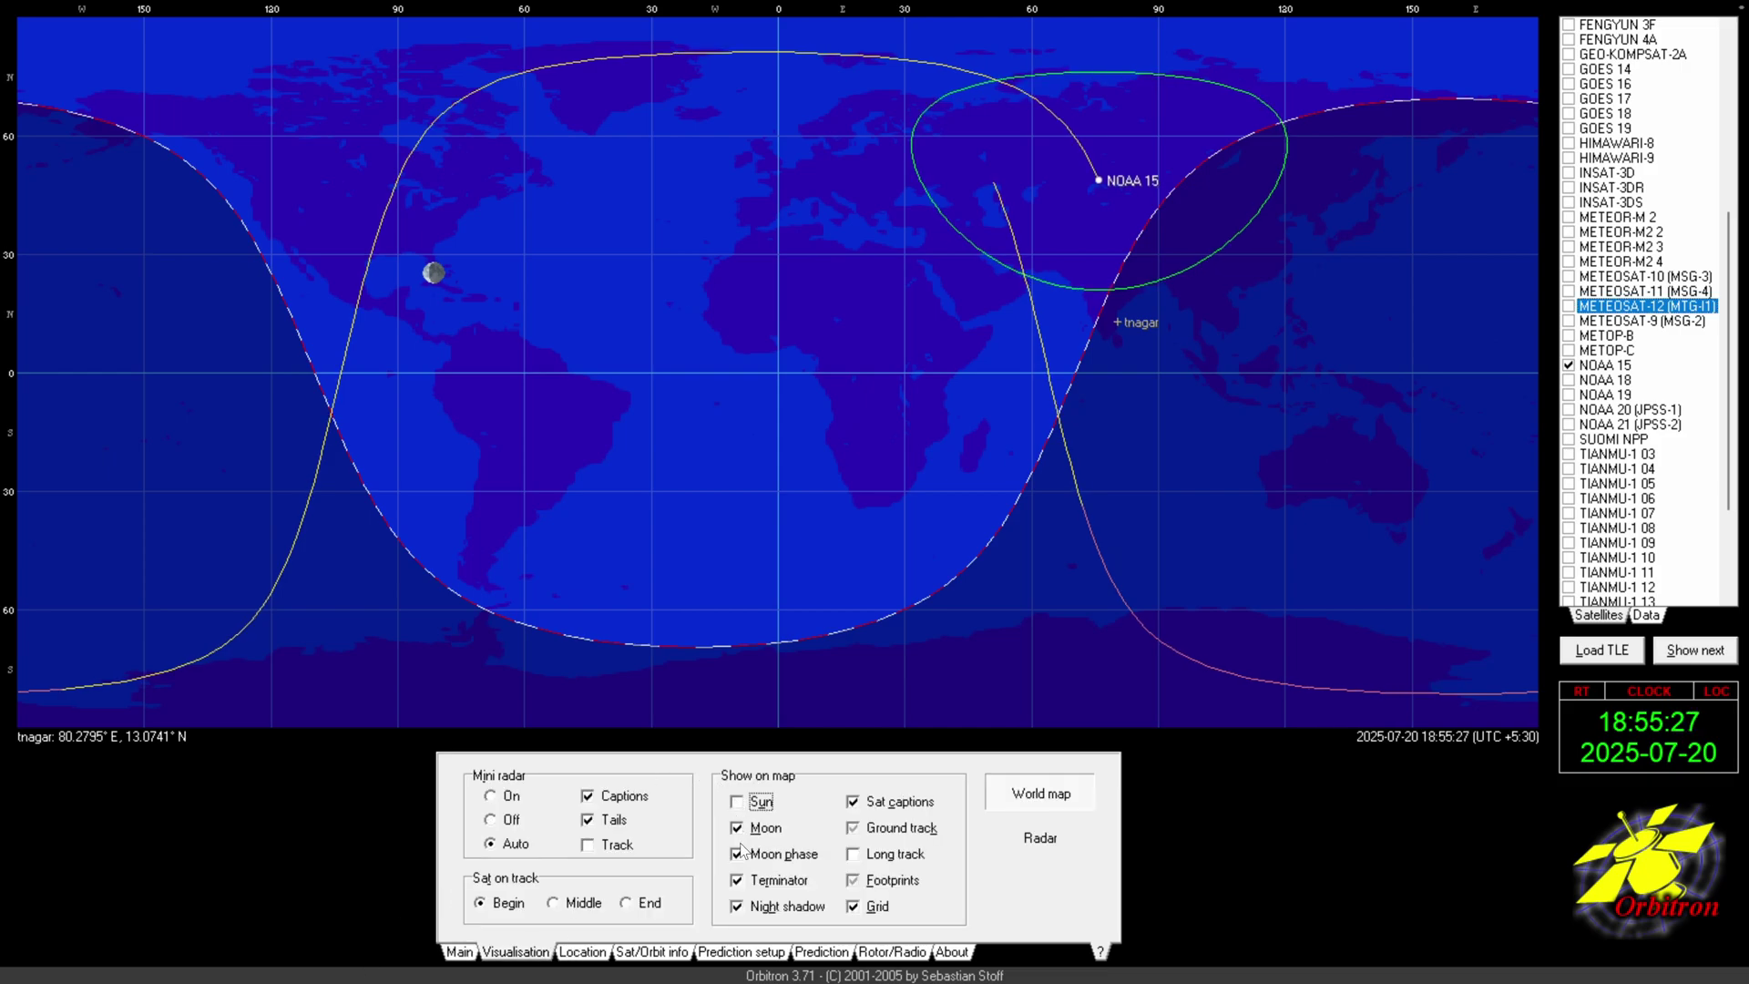
{"action": "left_click", "coordinate": [737, 827]}
{"action": "left_click", "coordinate": [737, 801]}
{"action": "left_click", "coordinate": [737, 827]}
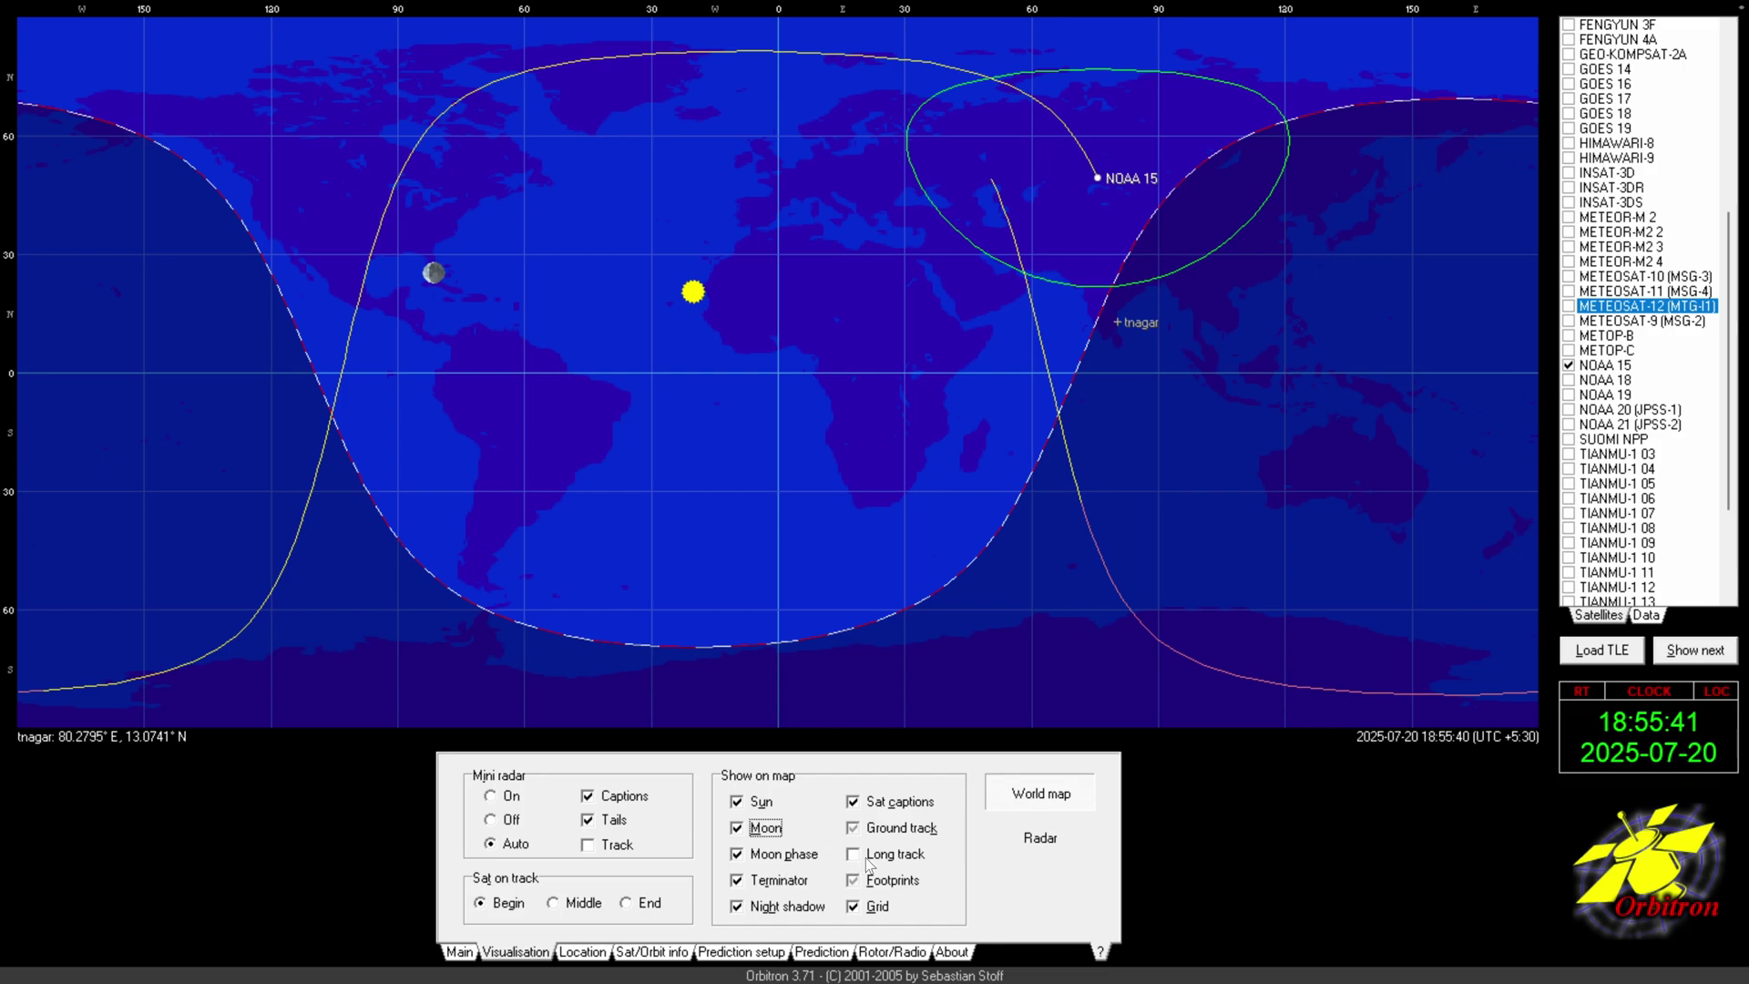
{"action": "left_click", "coordinate": [851, 879]}
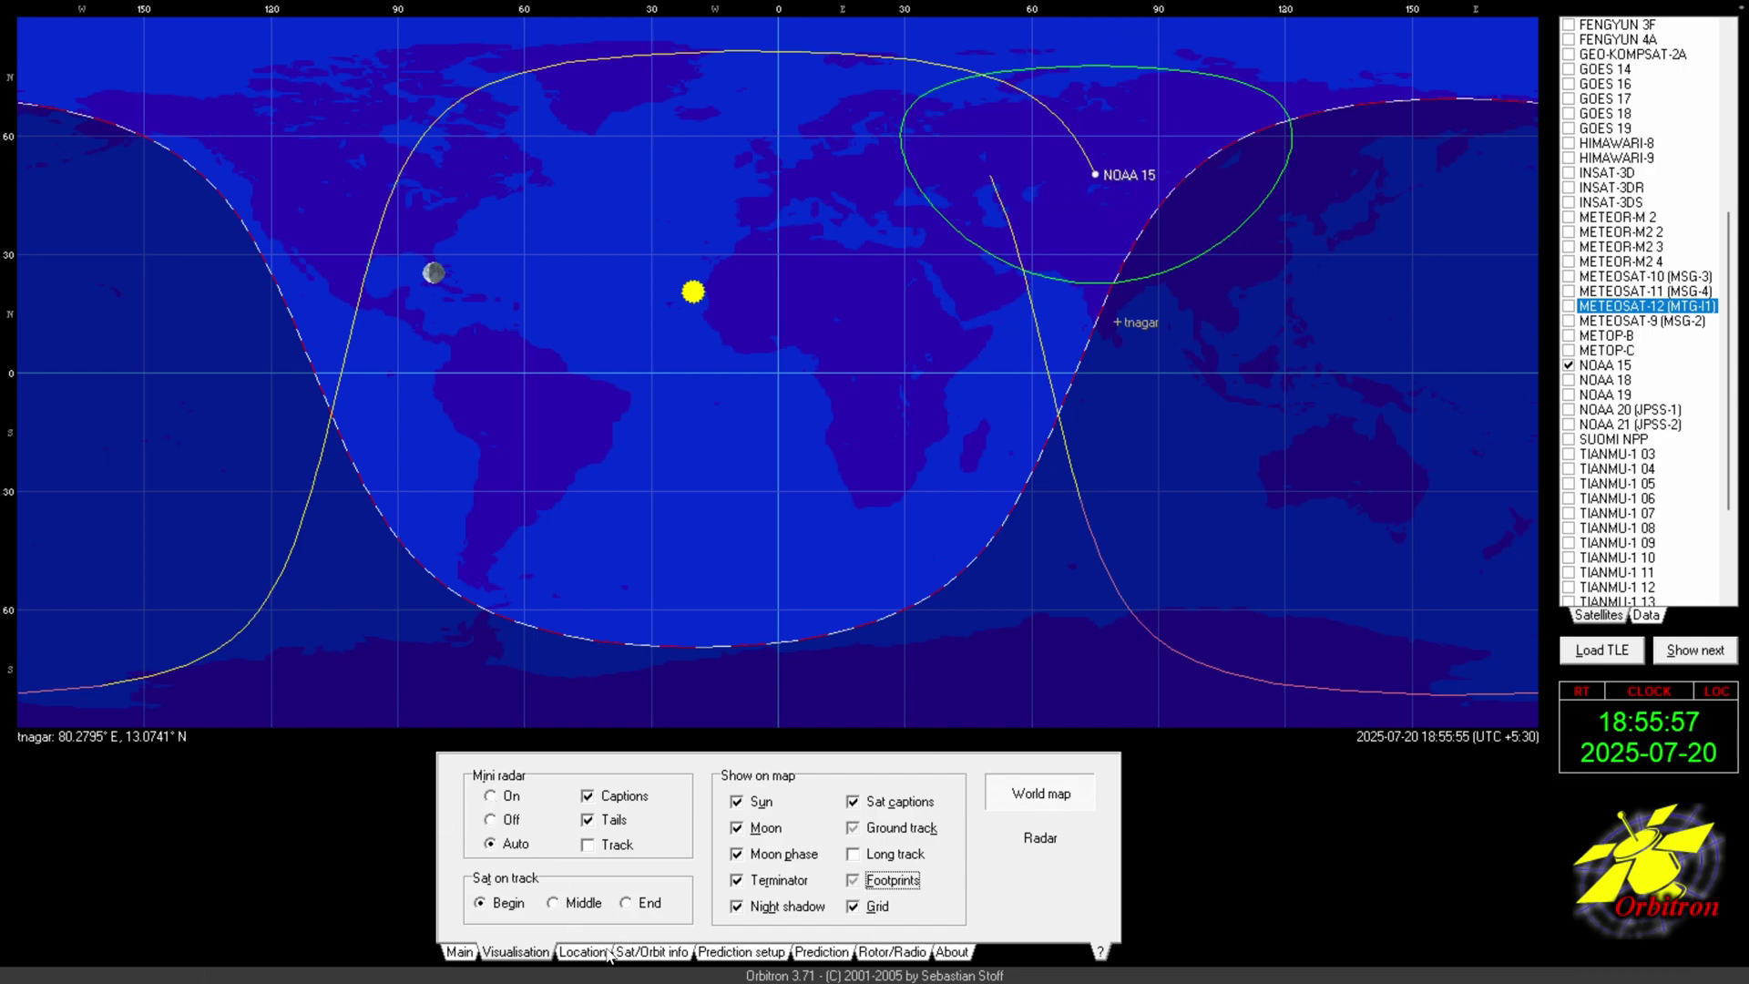
Examine NOAA 15's orbit information and notes, highlighting its APT downlink frequency line
{"action": "left_click", "coordinate": [703, 952]}
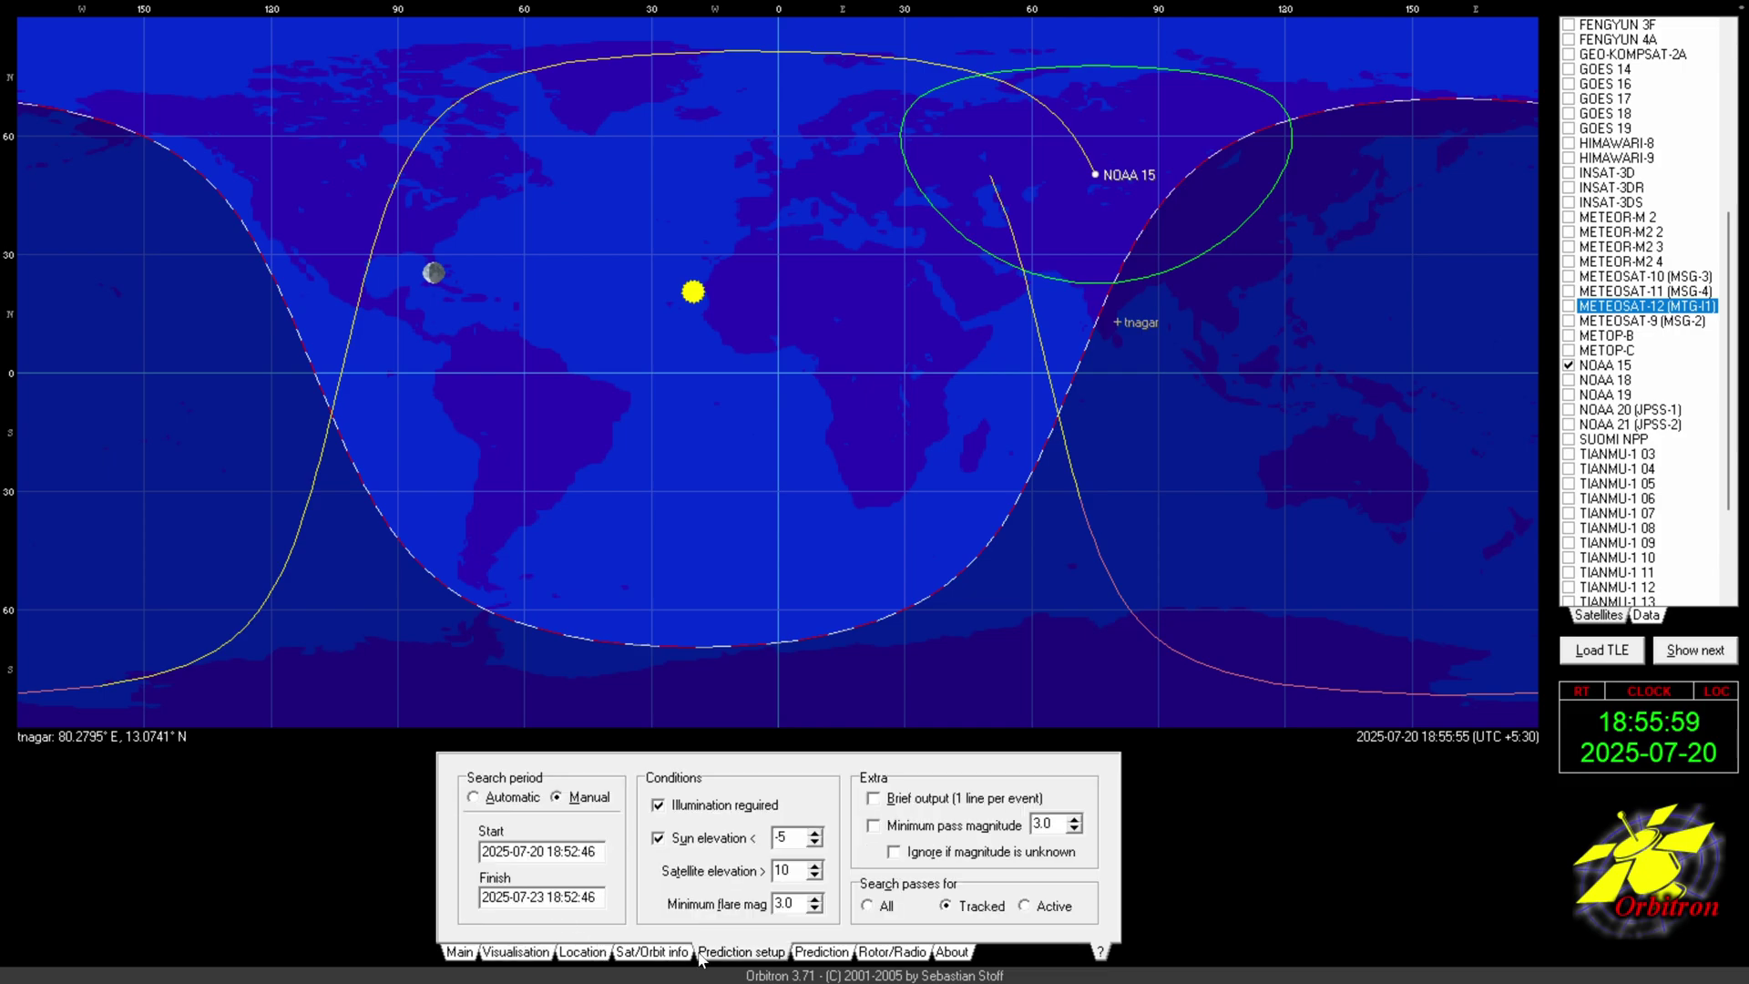
{"action": "left_click", "coordinate": [681, 954]}
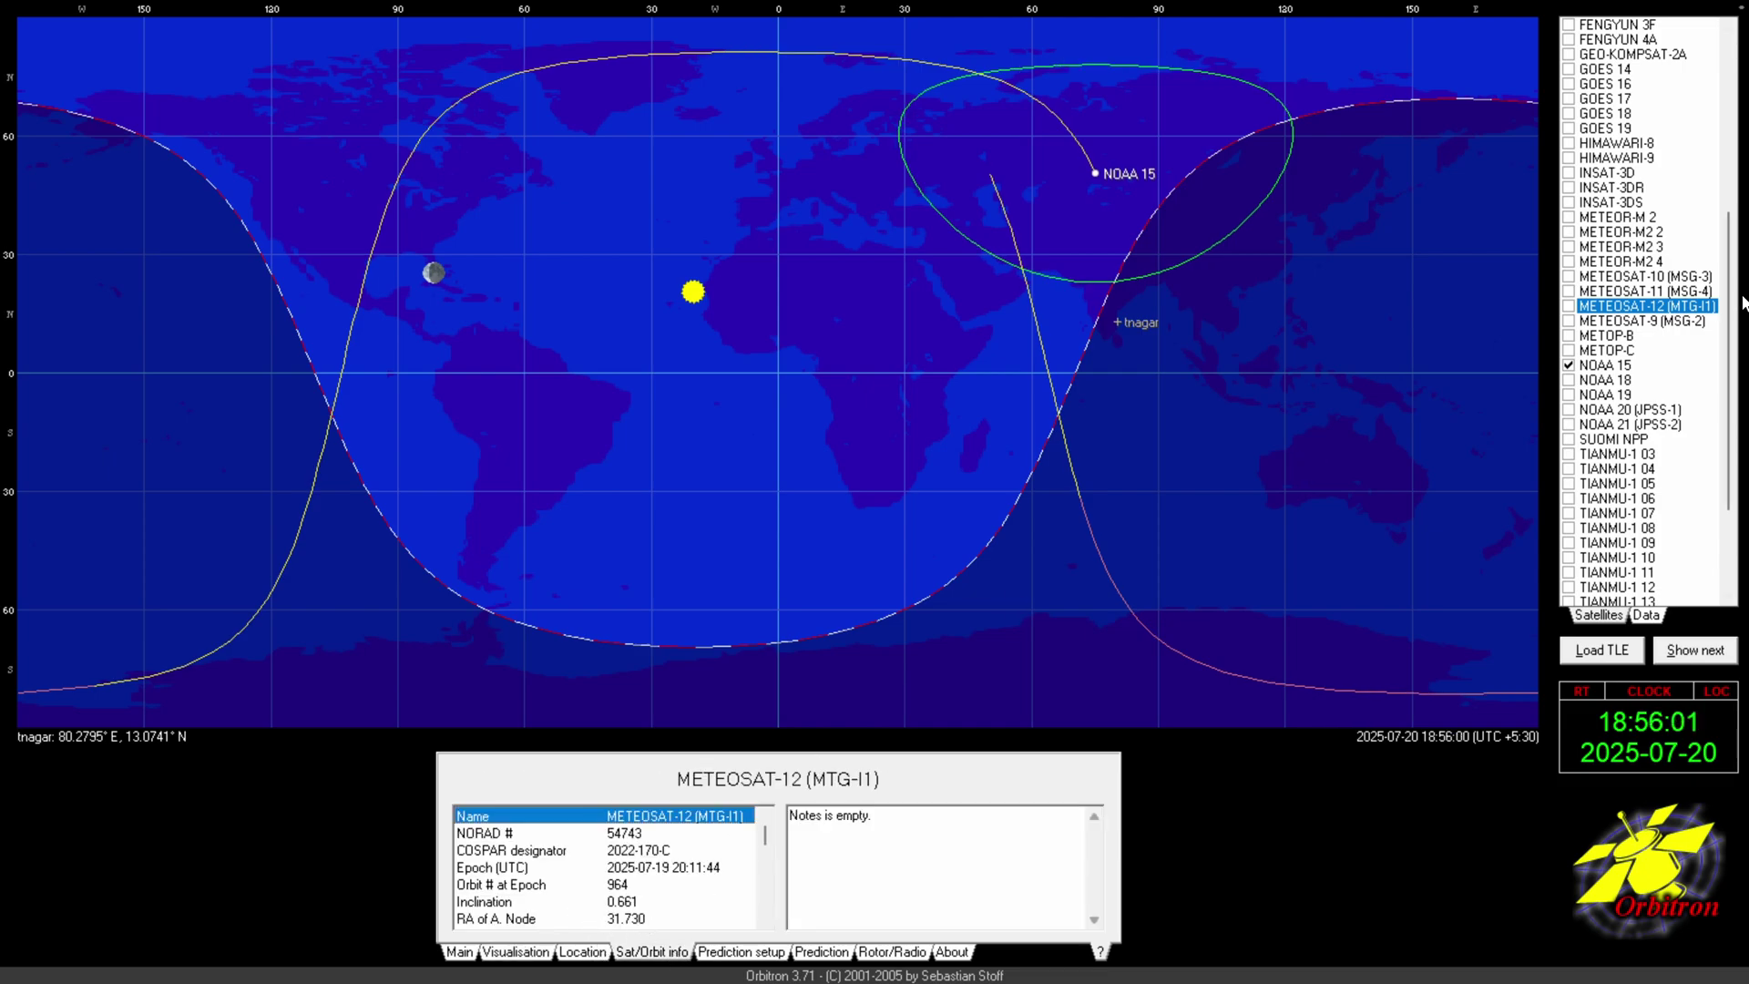
{"action": "left_click", "coordinate": [1569, 366]}
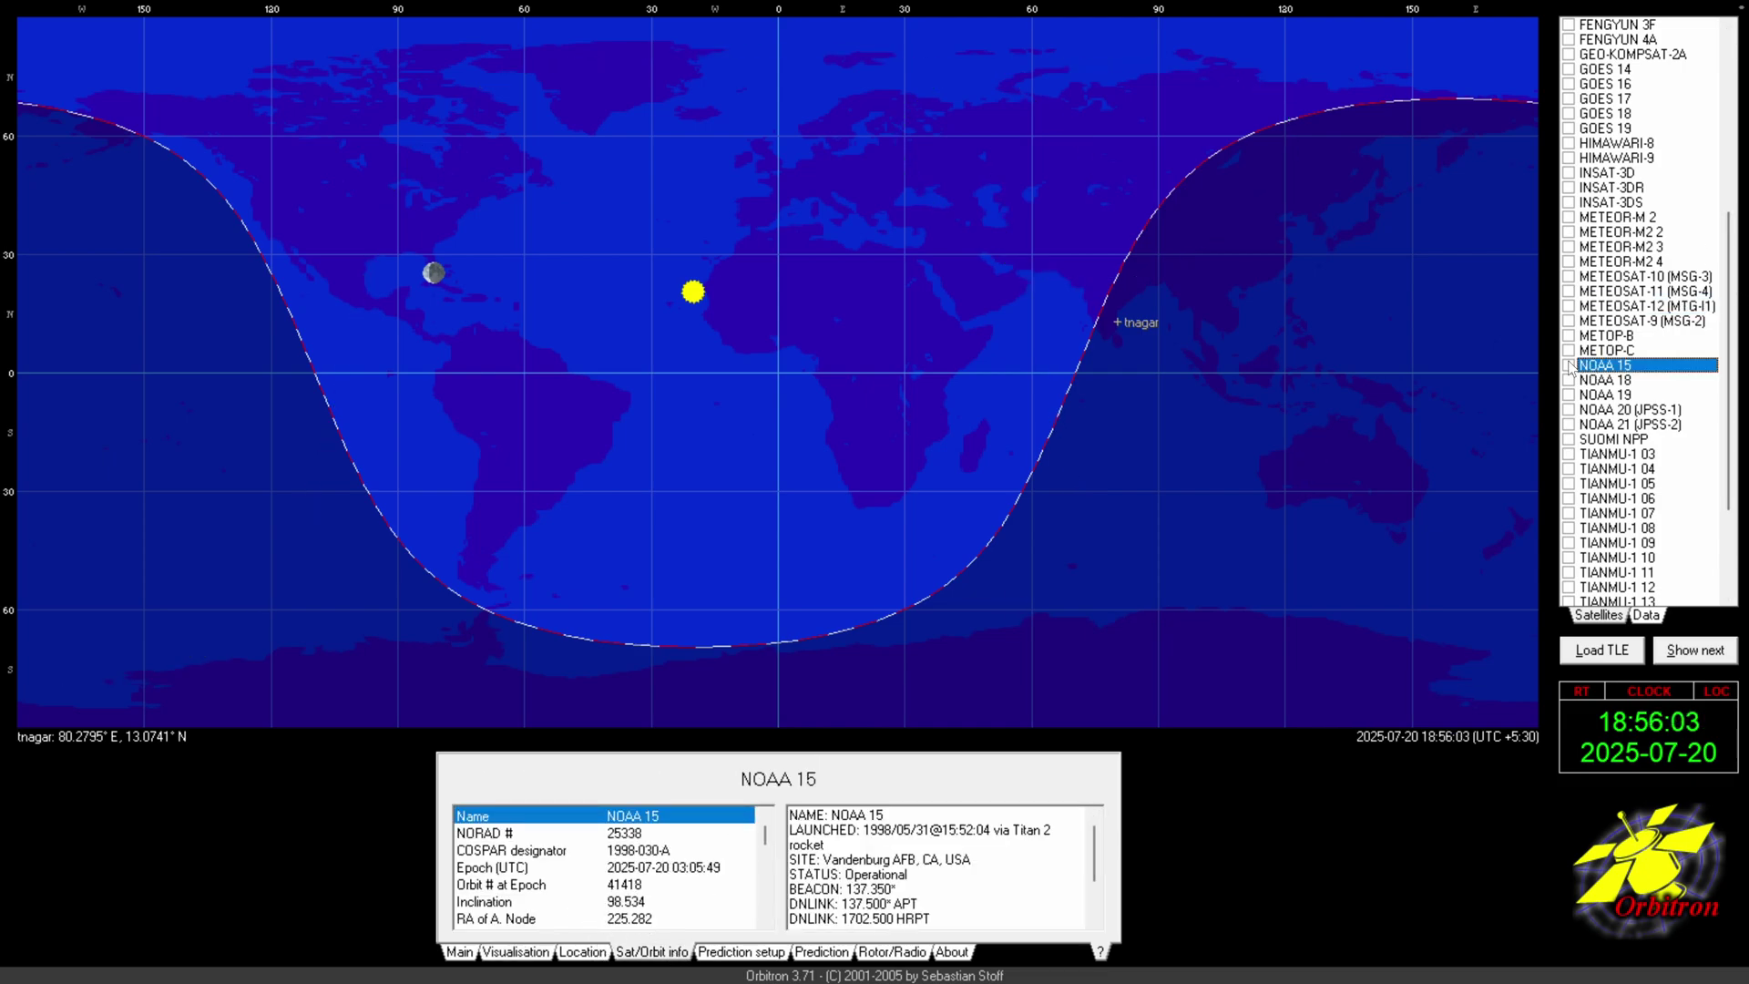
{"action": "left_click", "coordinate": [1569, 365]}
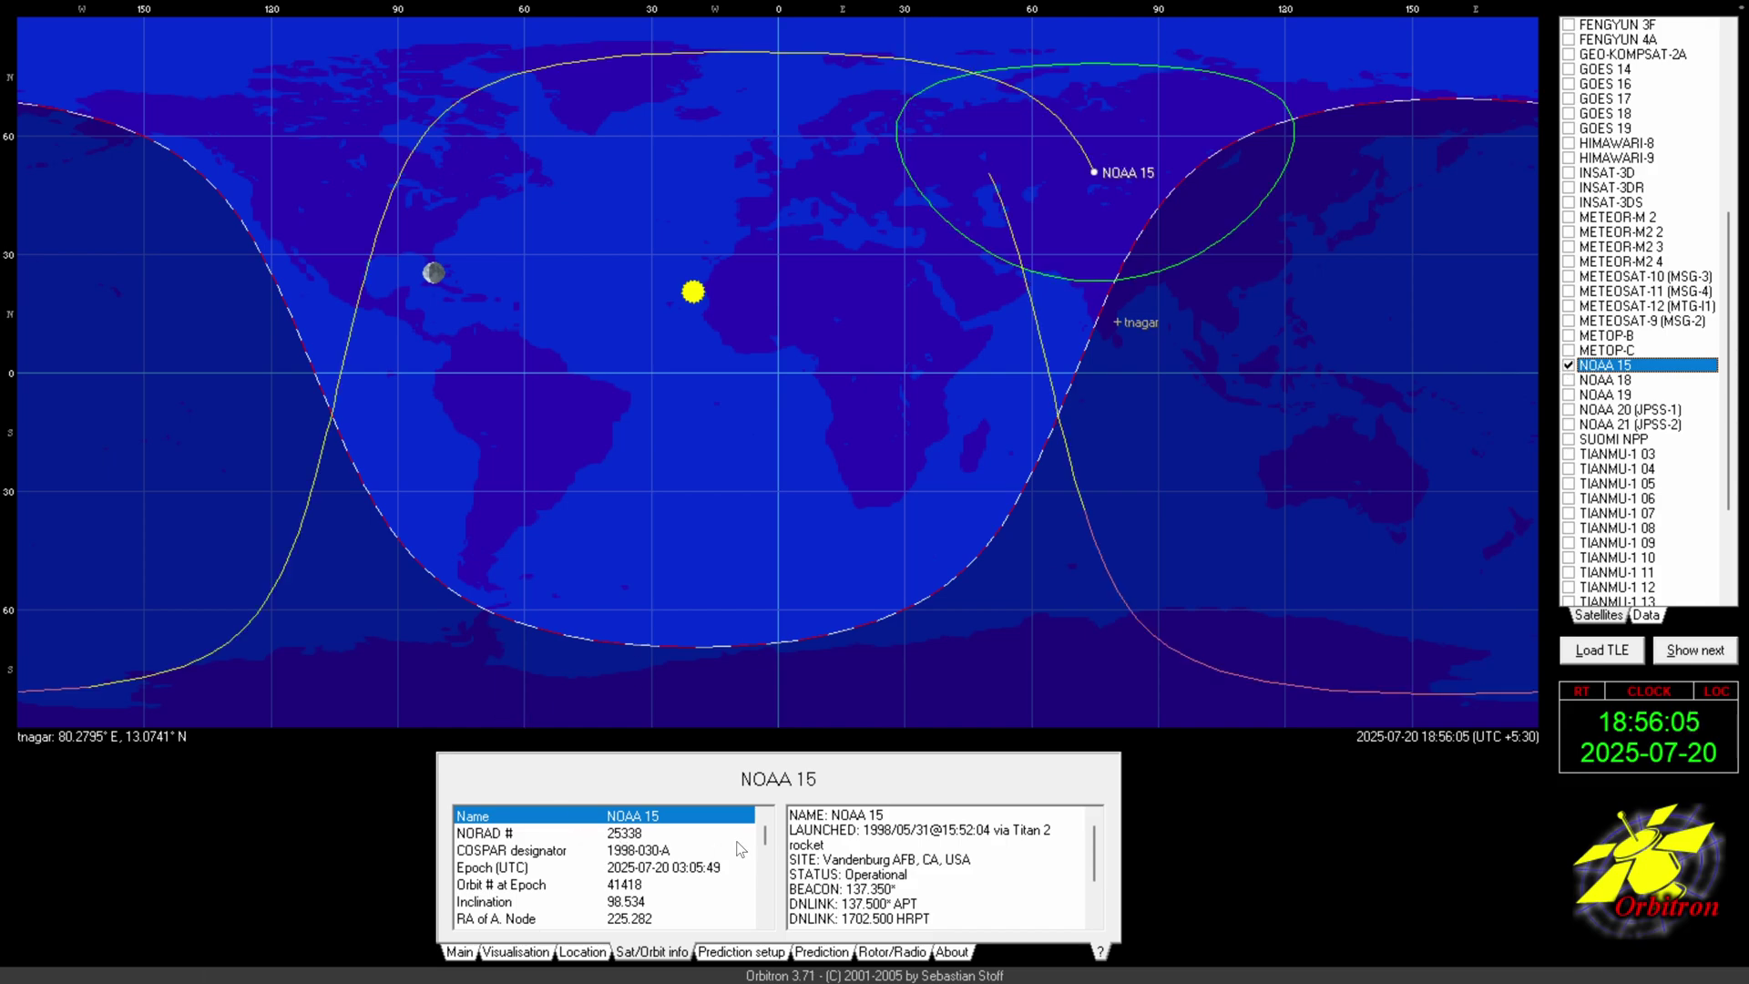
{"action": "left_click_drag", "start_coordinate": [767, 838], "coordinate": [768, 858]}
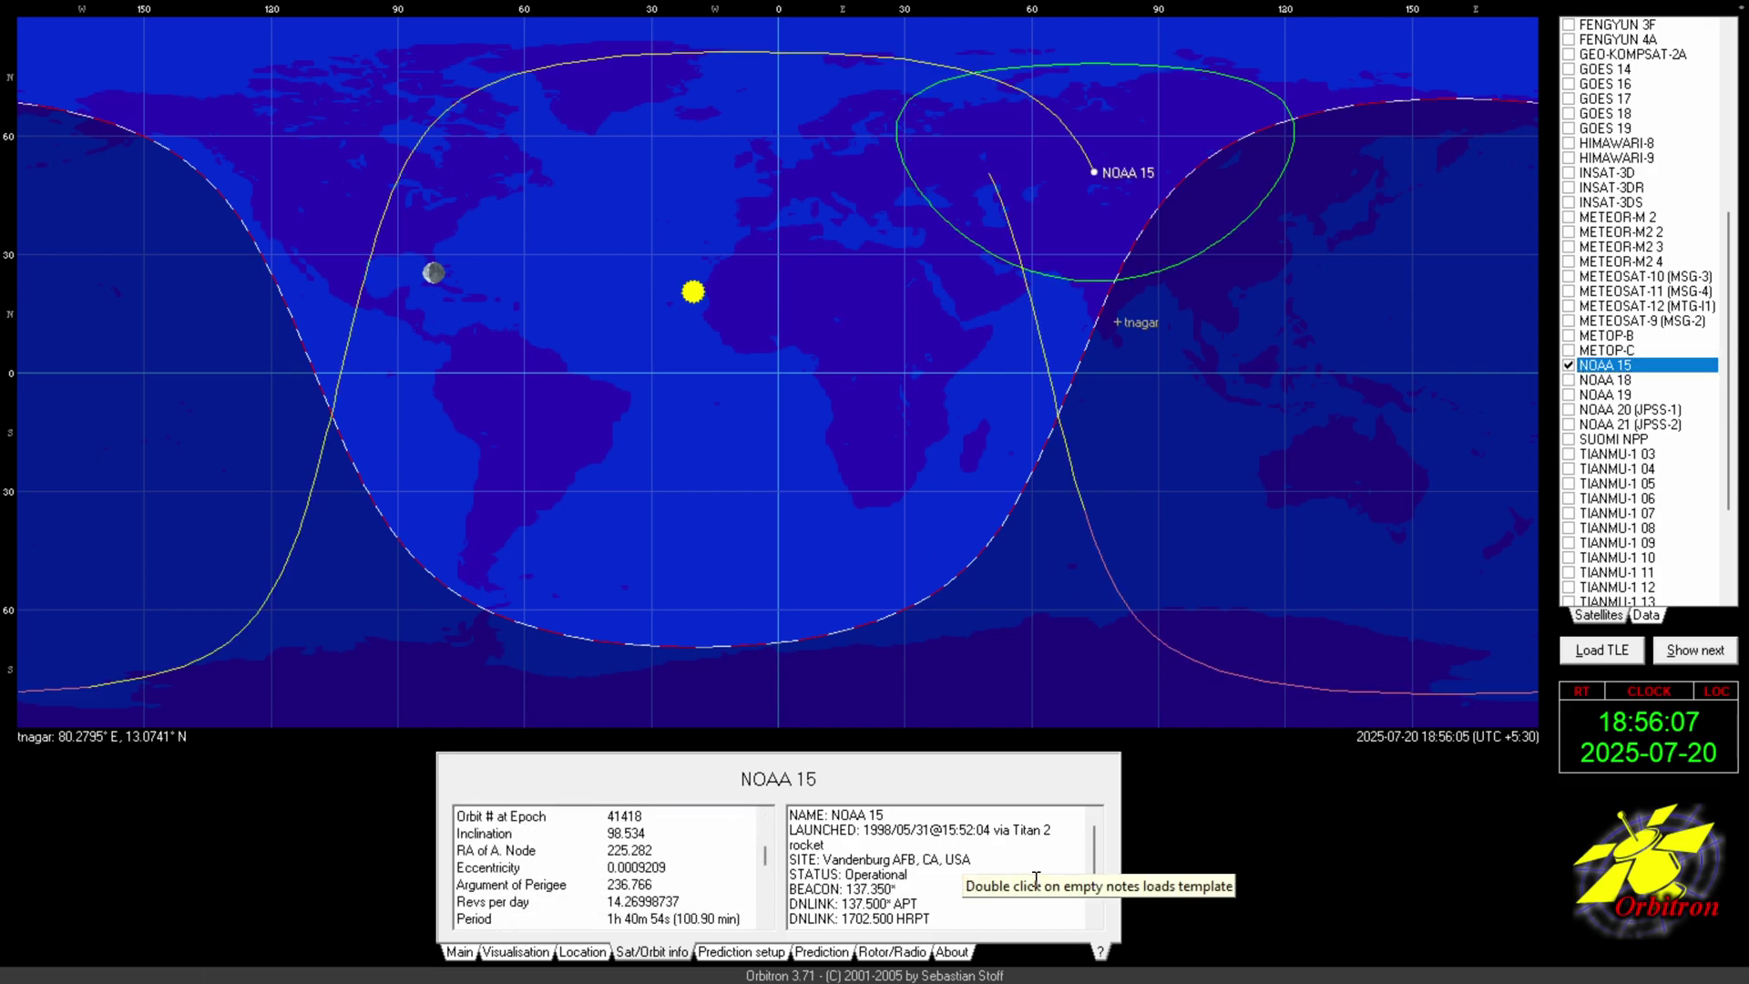
{"action": "left_click_drag", "start_coordinate": [890, 903], "coordinate": [789, 902]}
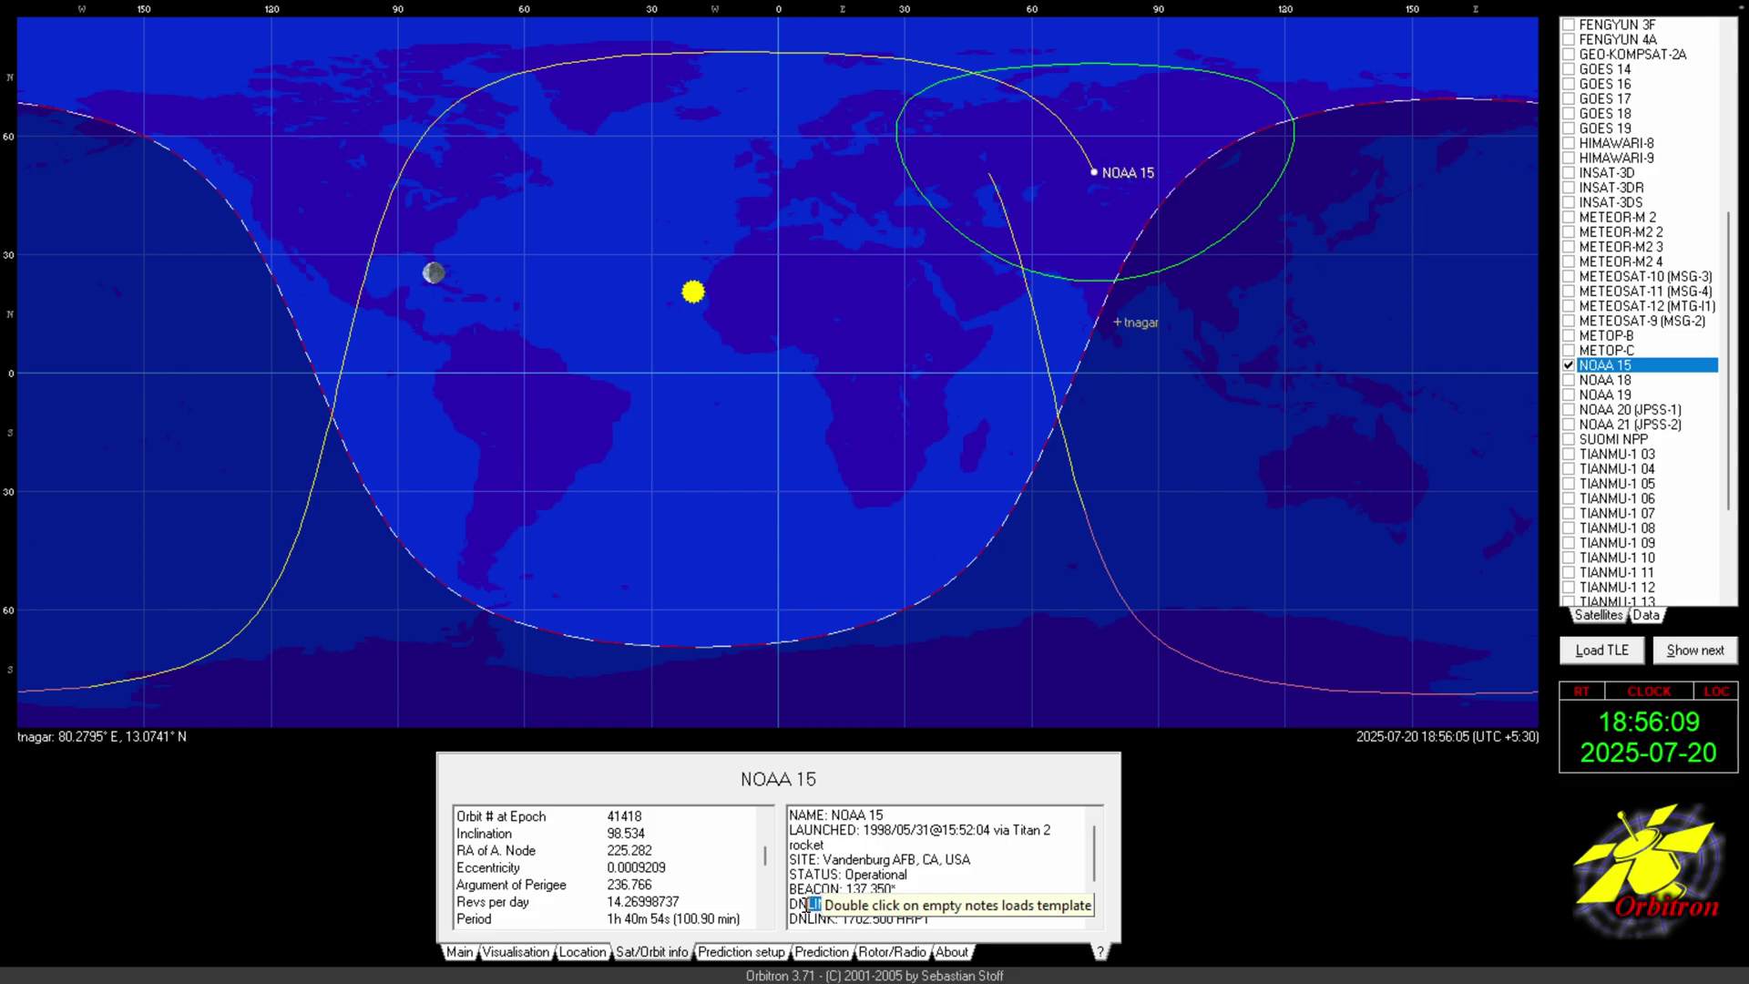
{"action": "left_click_drag", "start_coordinate": [923, 905], "coordinate": [802, 904]}
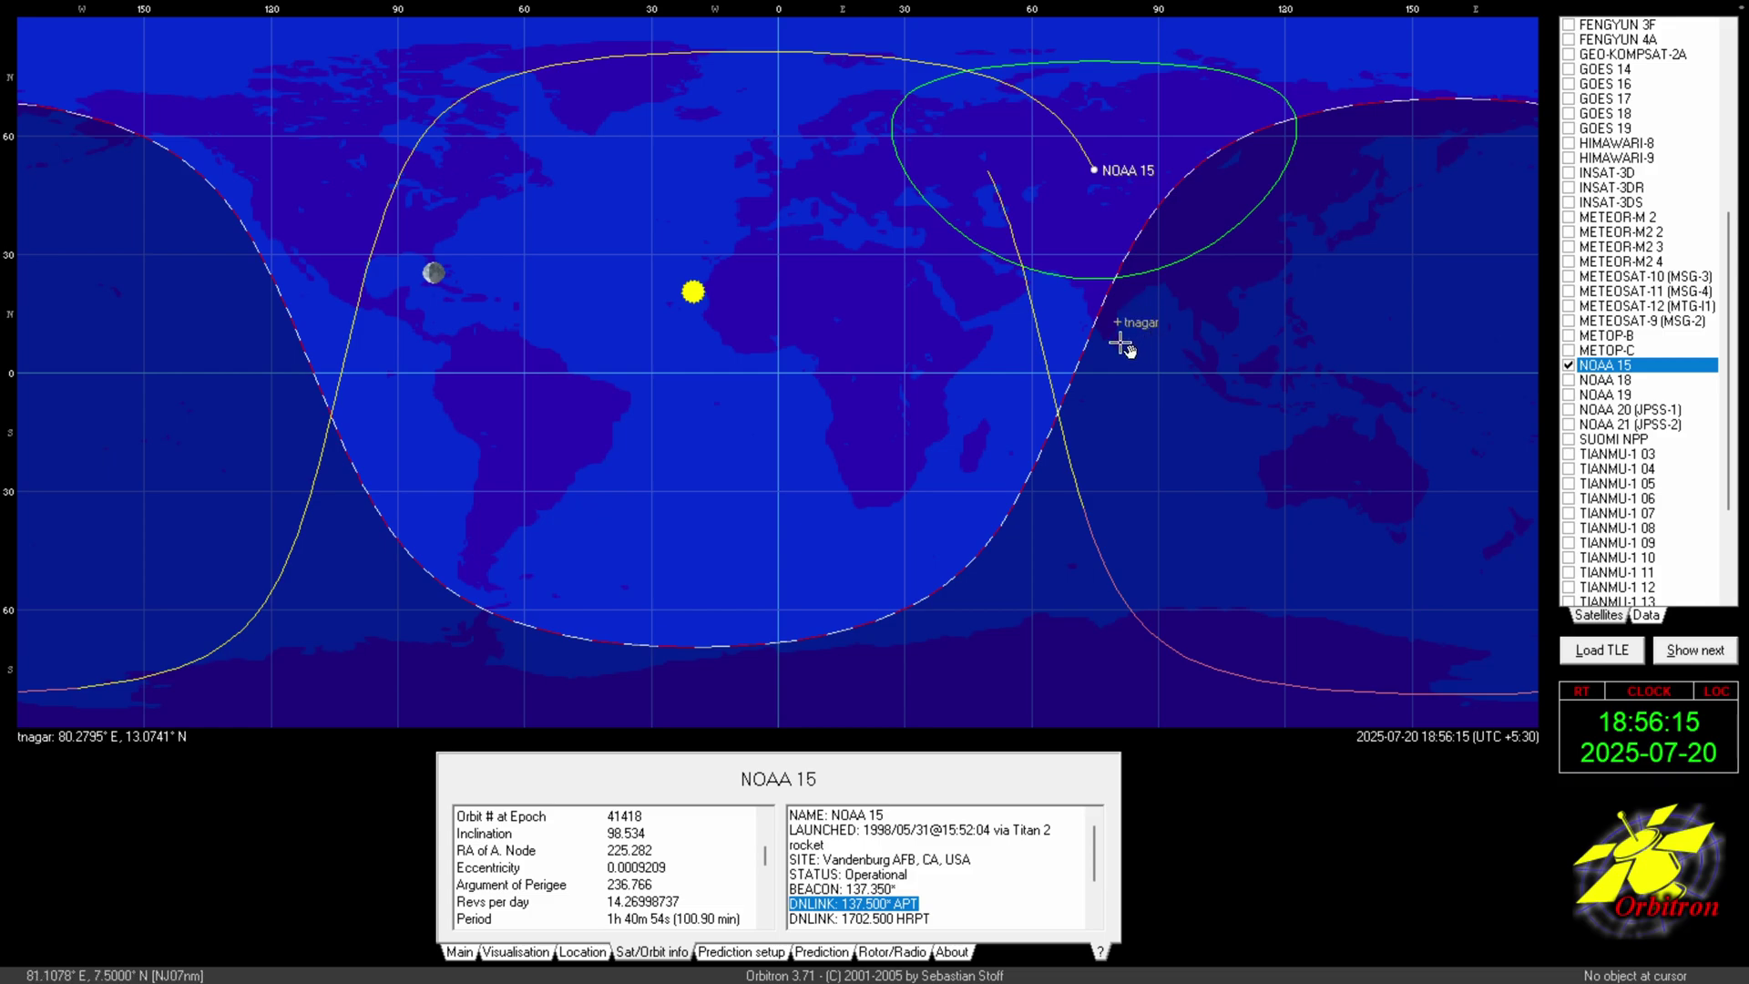
Check NOAA 15's rotor and radio values and the predicted passes, and return to its orbit information
{"action": "left_click", "coordinate": [909, 953]}
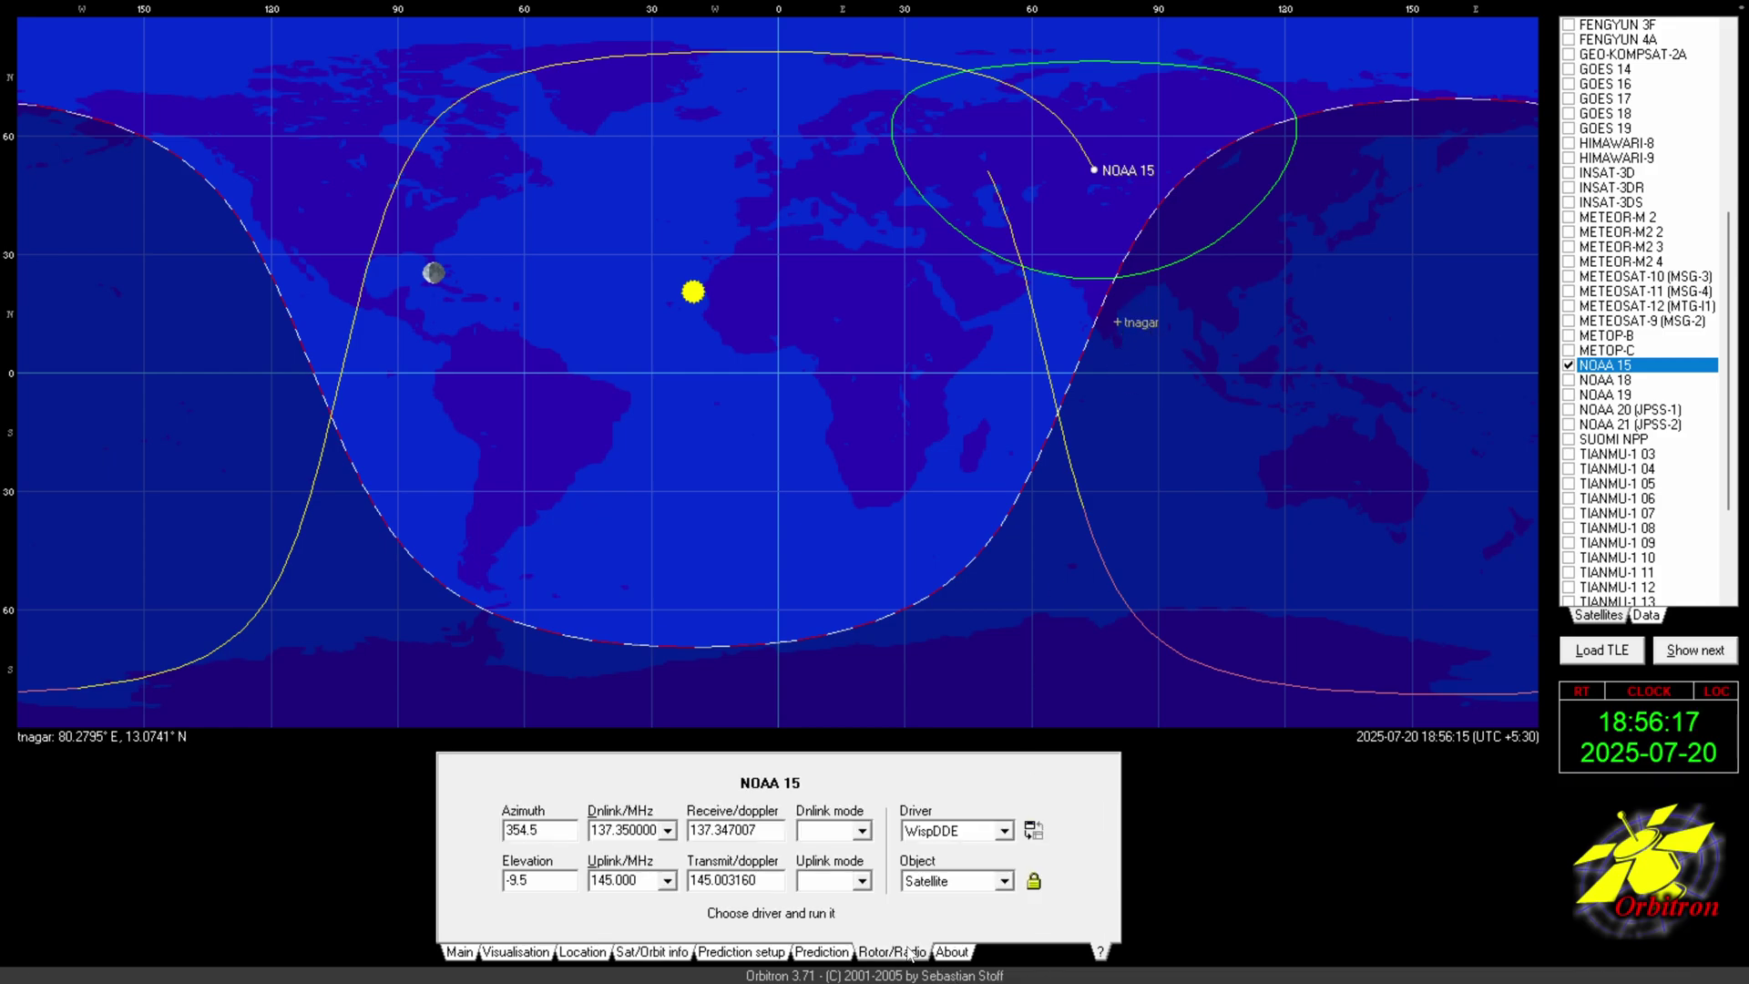
{"action": "left_click", "coordinate": [818, 951]}
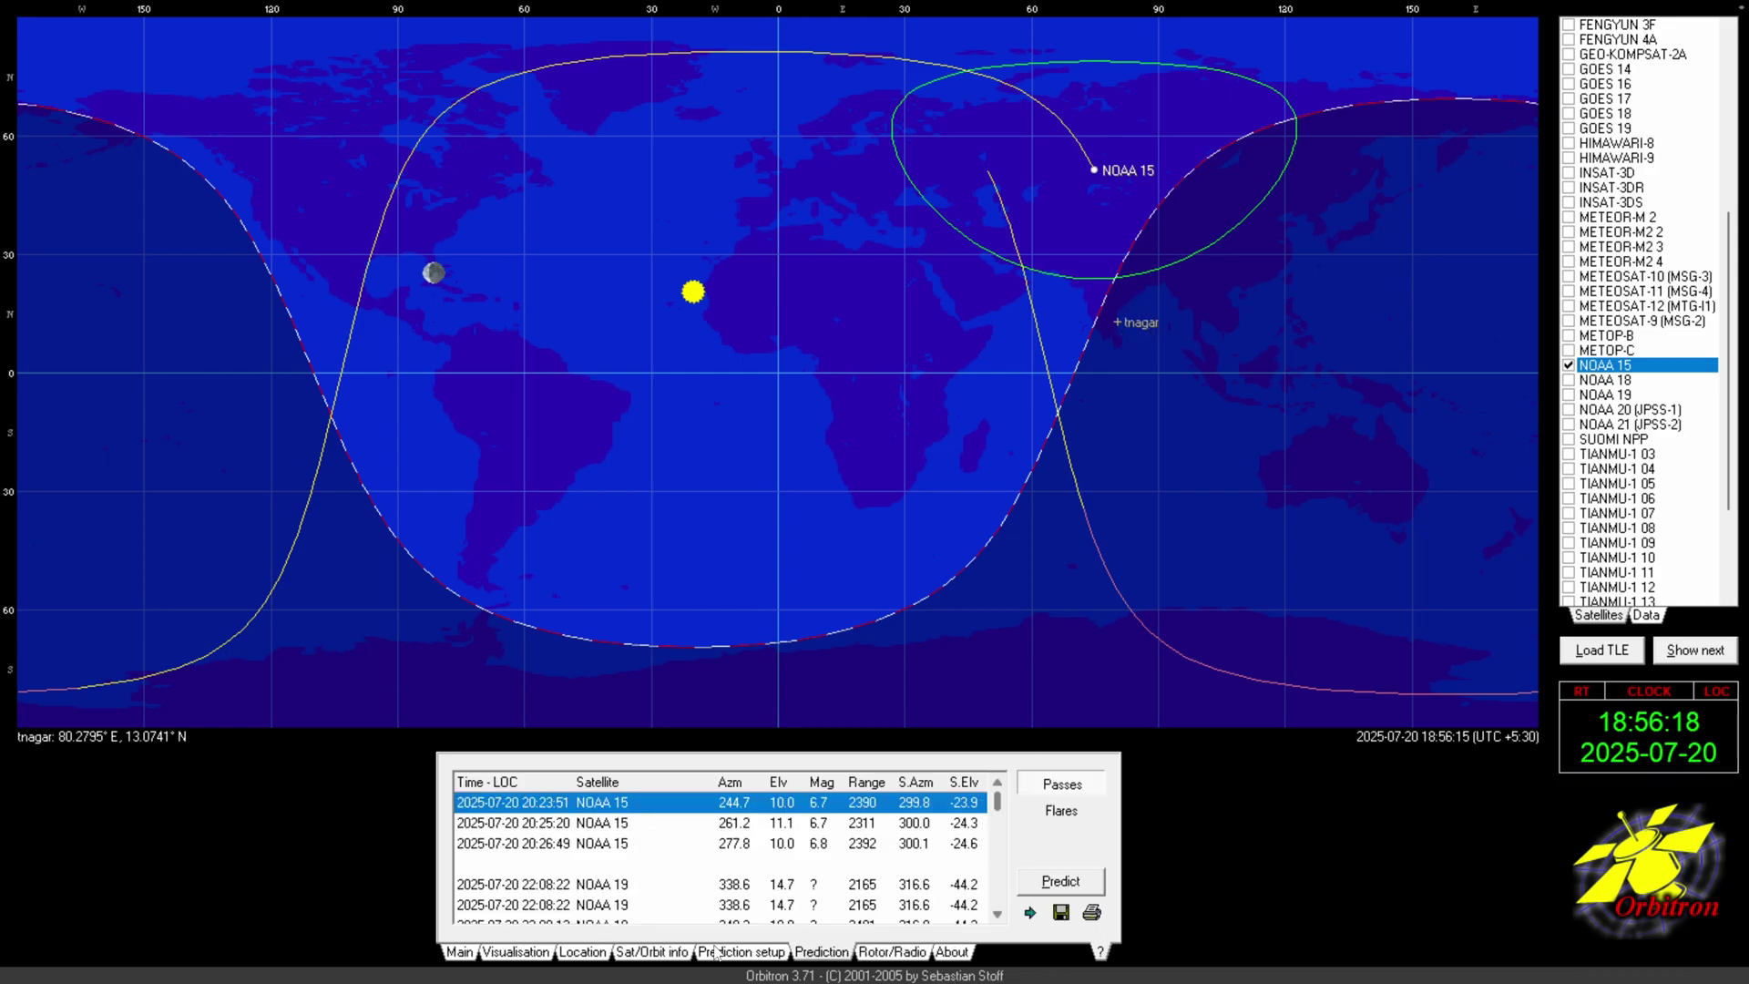
{"action": "left_click", "coordinate": [662, 953]}
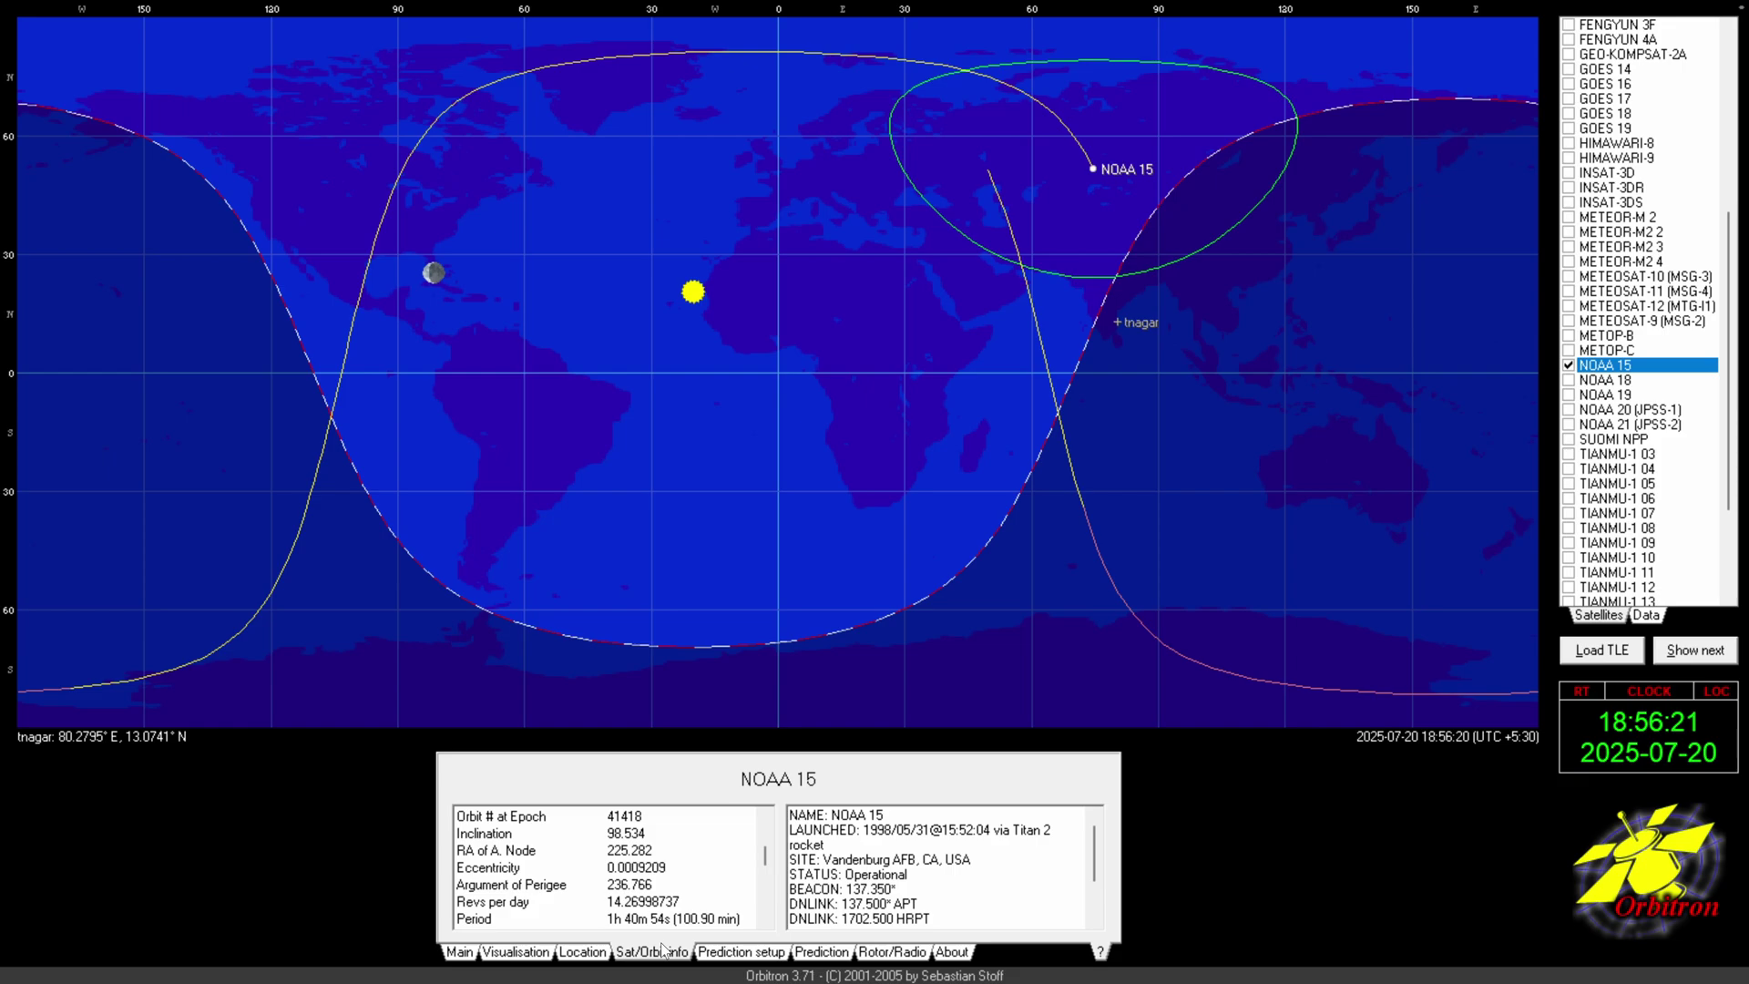